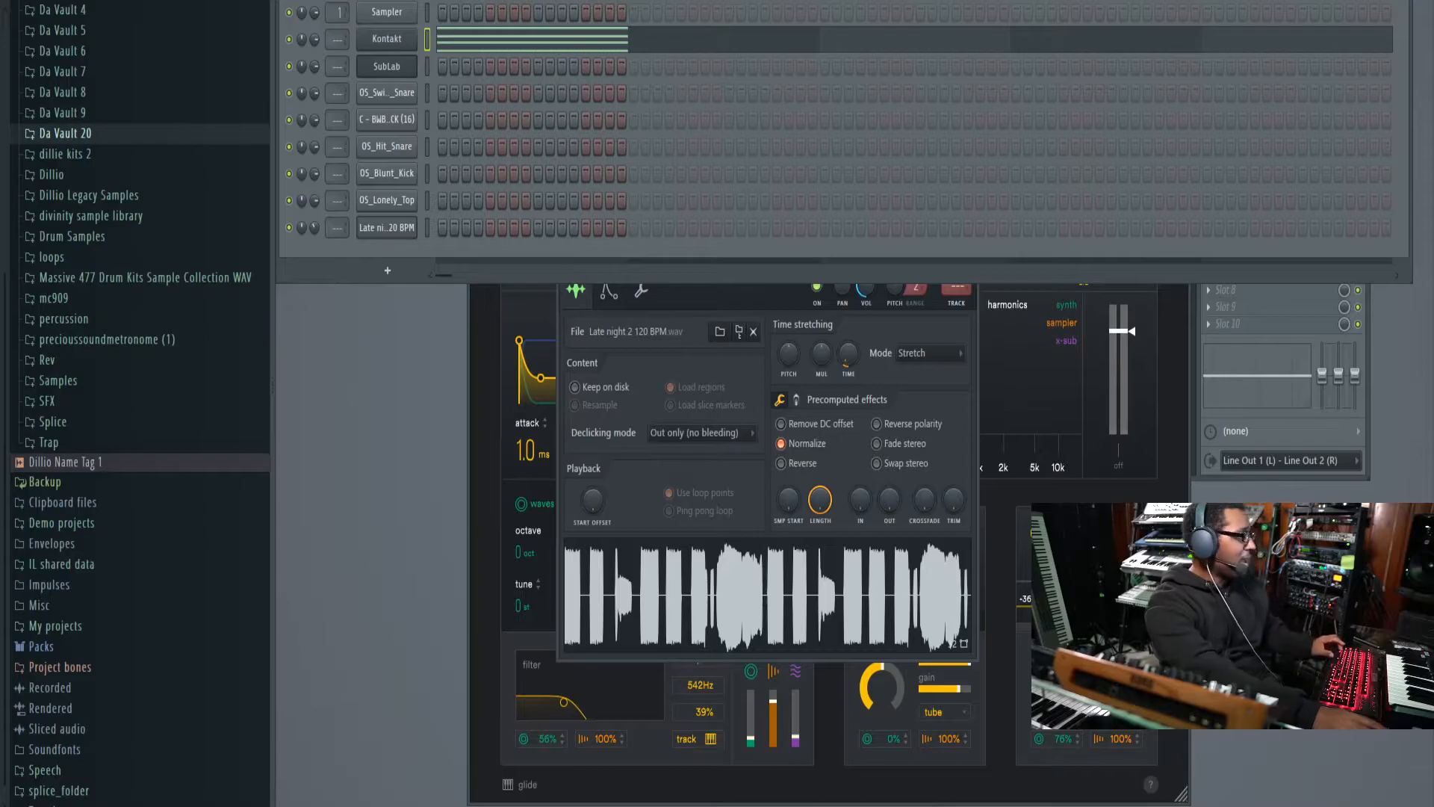
Step: Clear the Kontakt channel's one-bar chord and record a new eight-bar chord progression on it
left_click(440, 39)
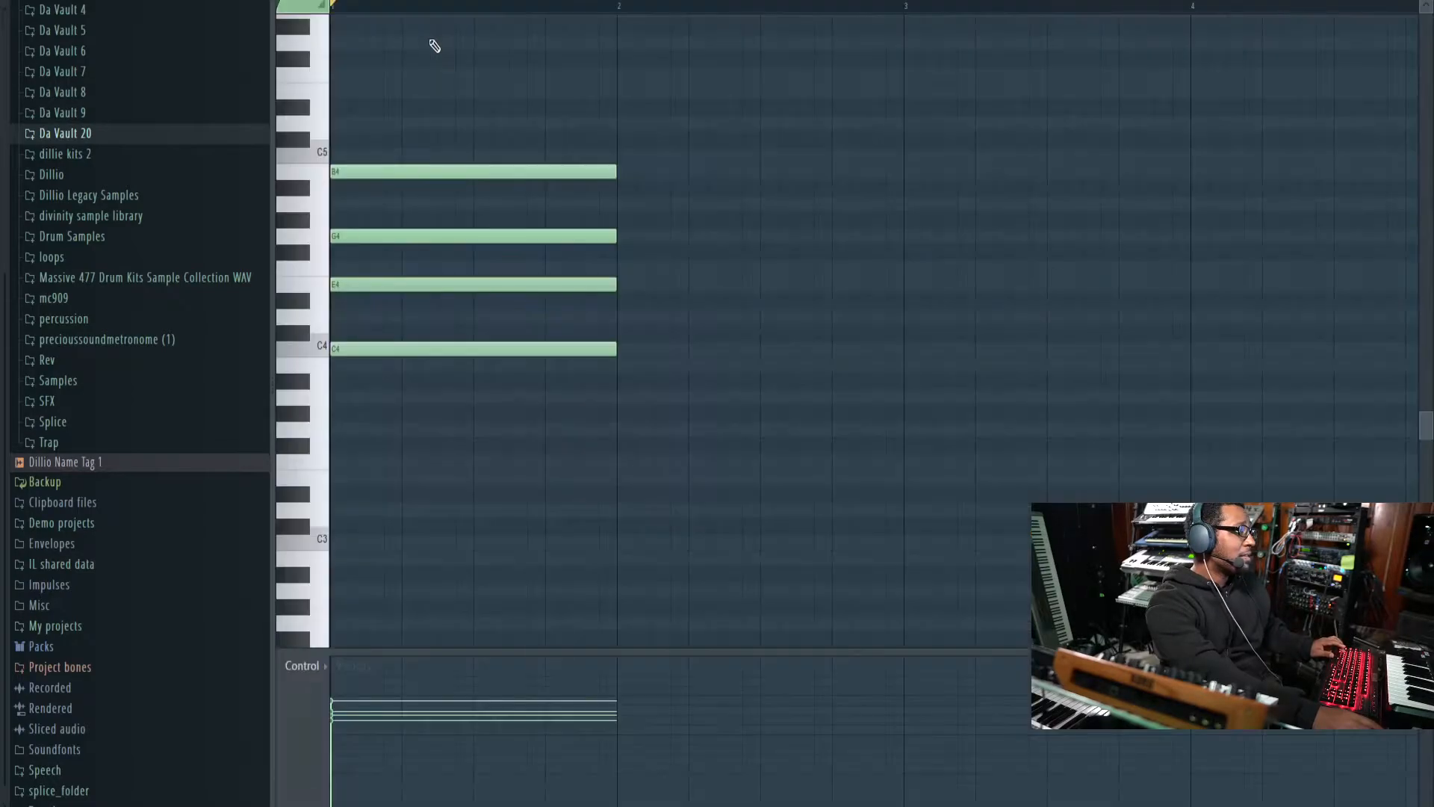
left_click(1188, 1)
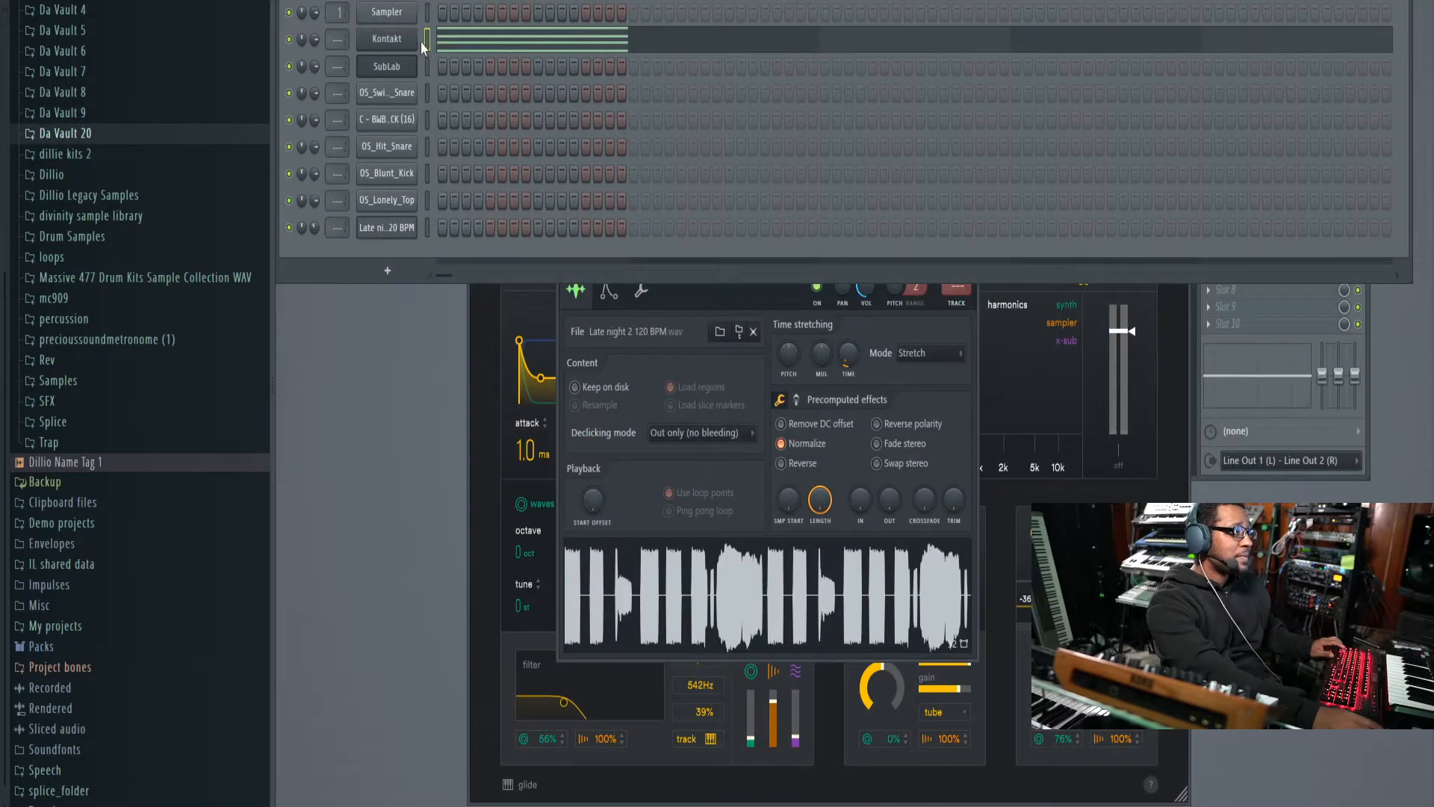
key("ctrl+x")
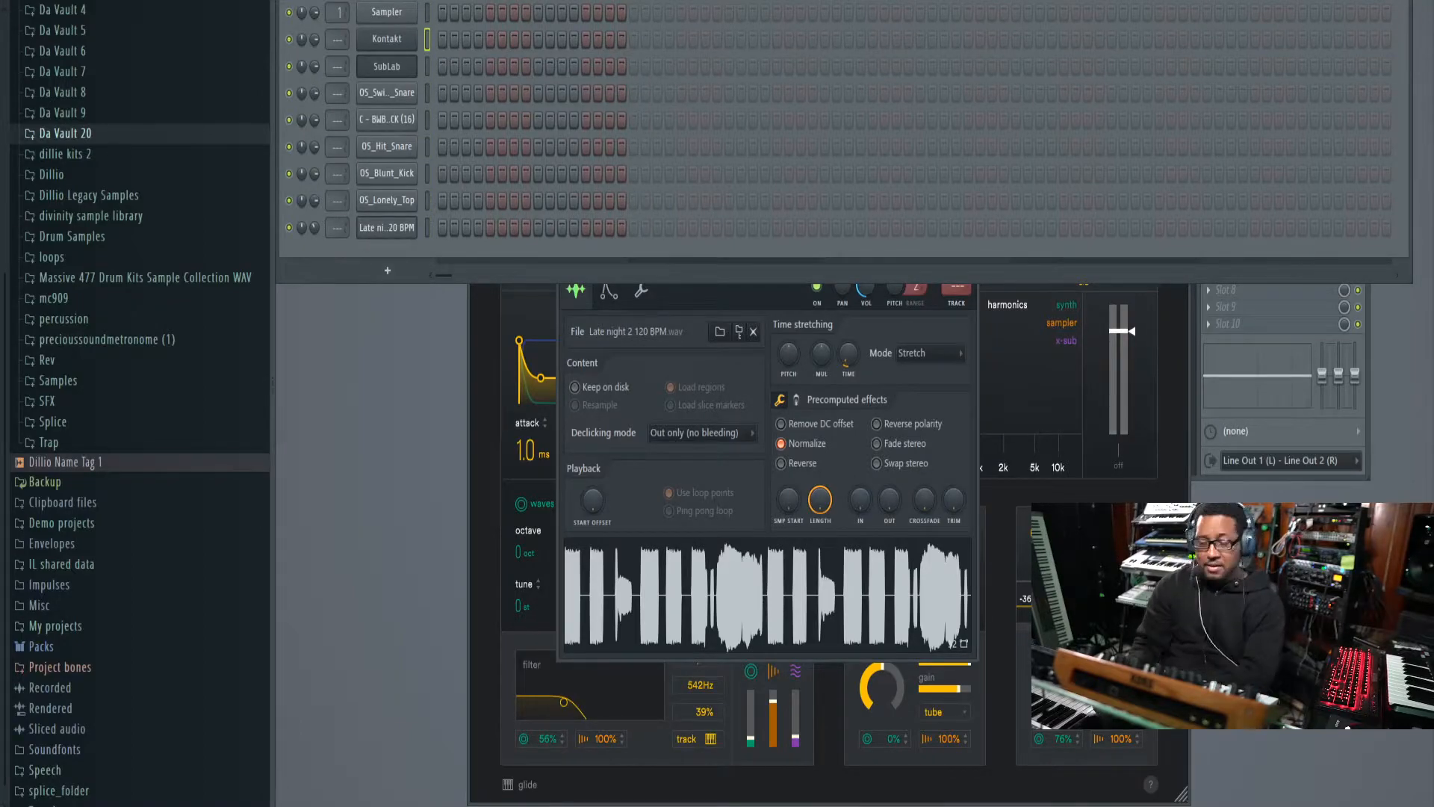
key("space")
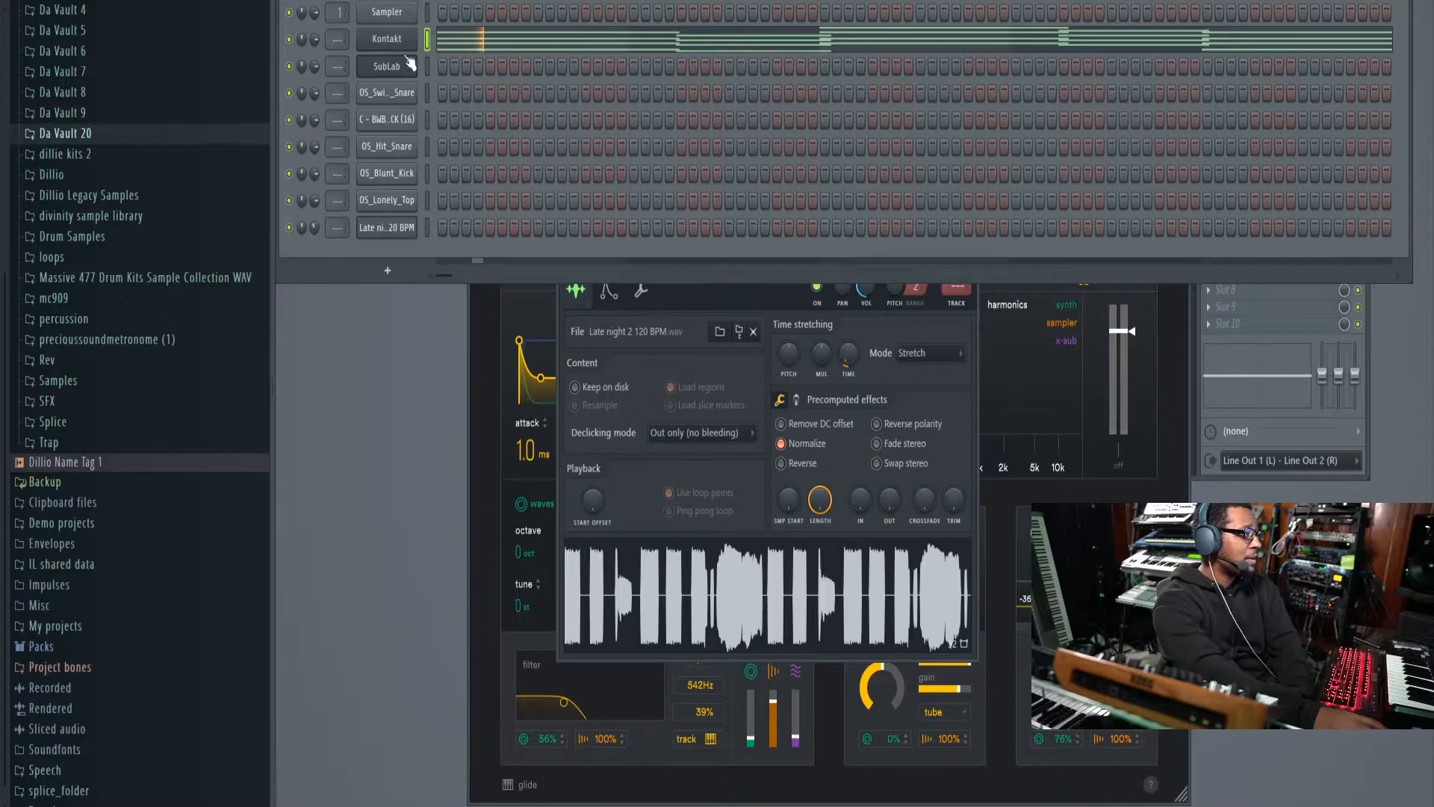
Step: Inspect the recorded Kontakt chords in the piano roll and stop playback
right_click(414, 31)
left_click(445, 41)
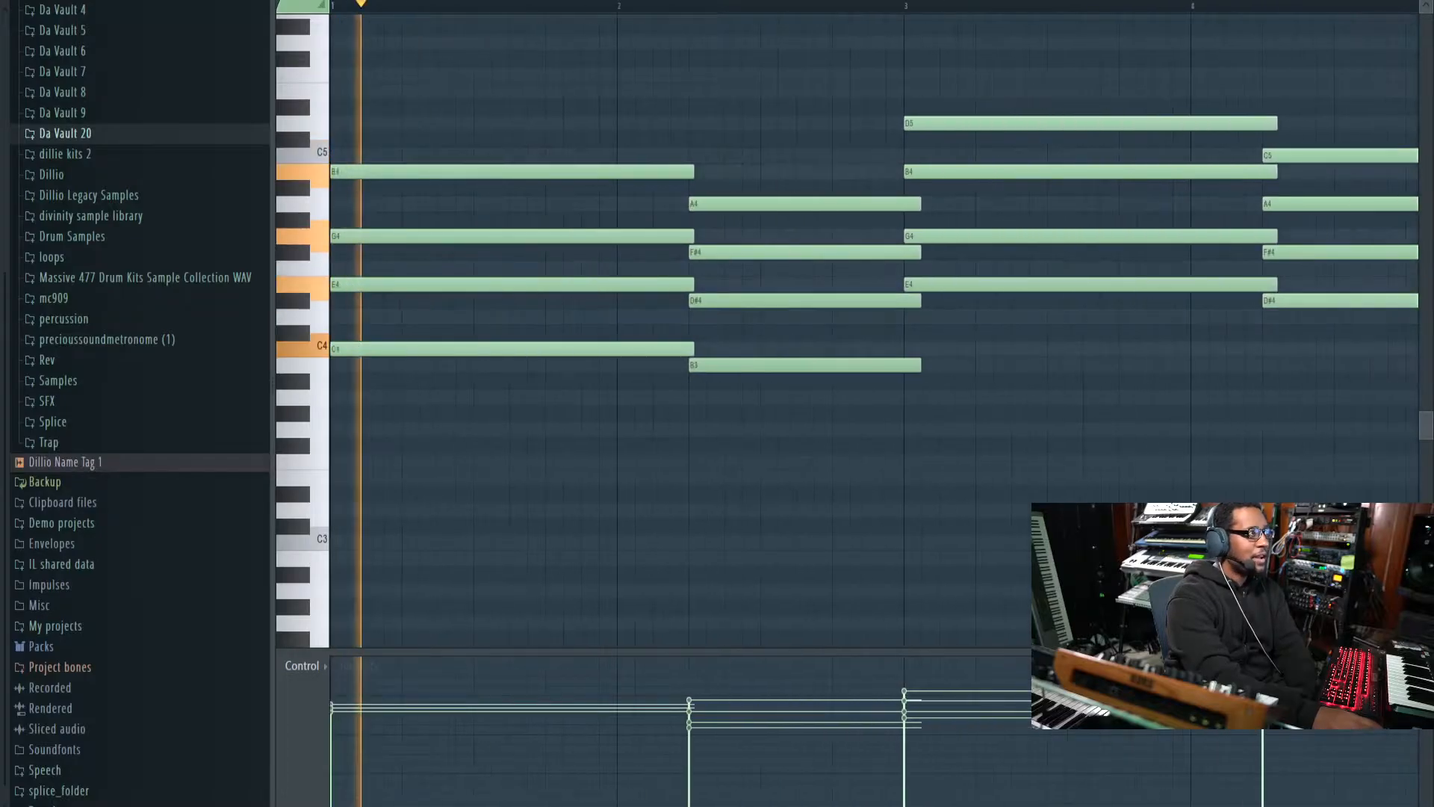
key("space")
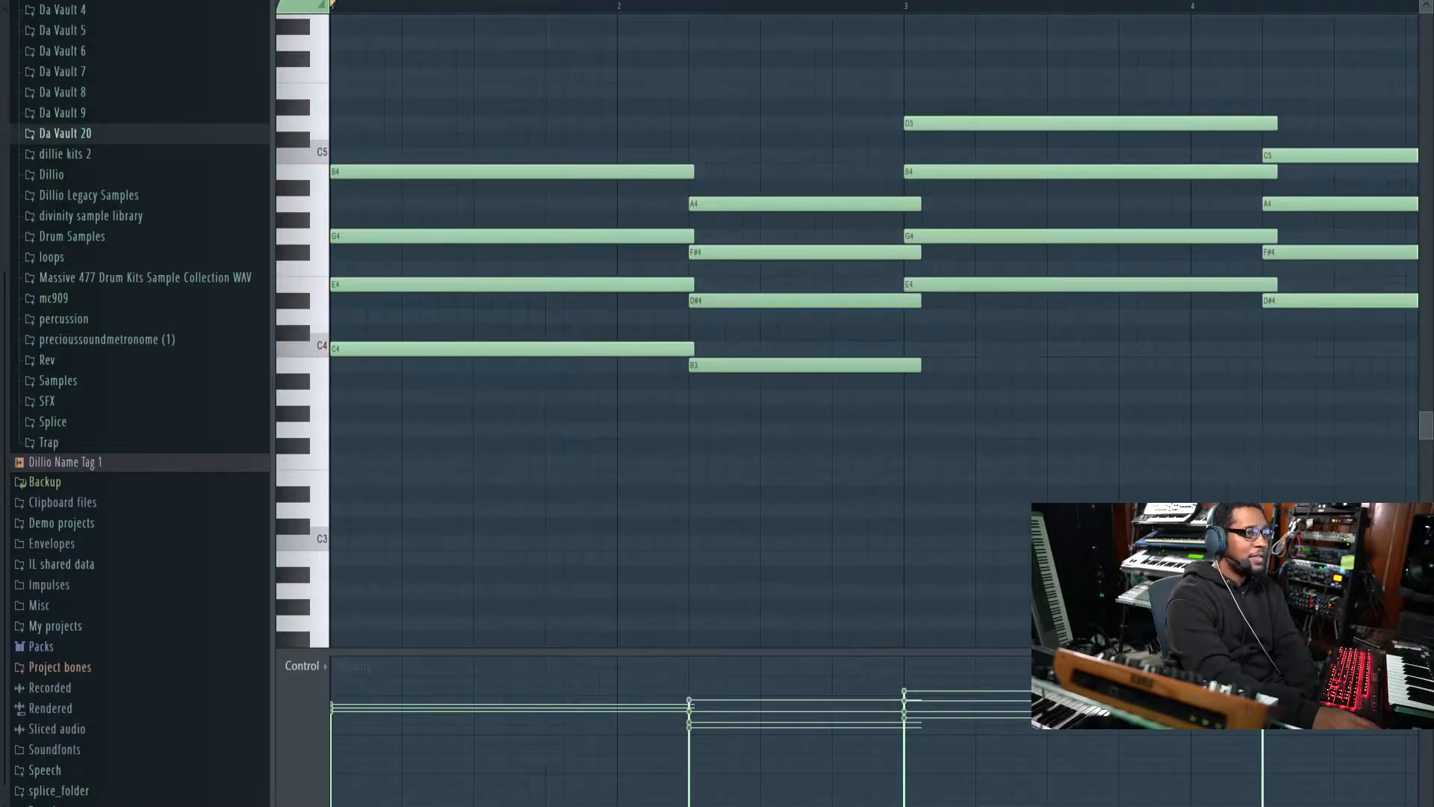
key("F7")
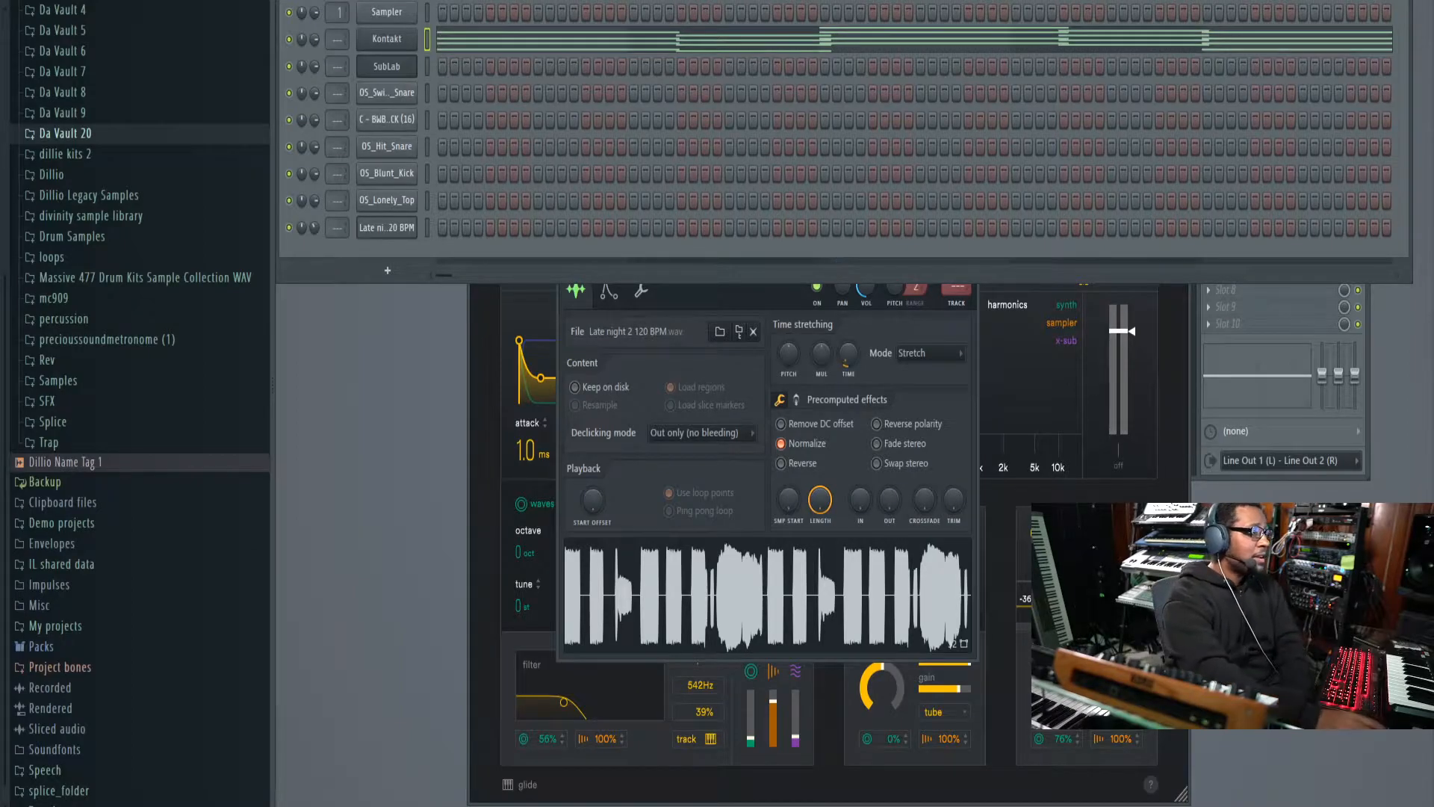
Step: Place Pattern 1 at bar 1 on Track 1 of the playlist
key("F5")
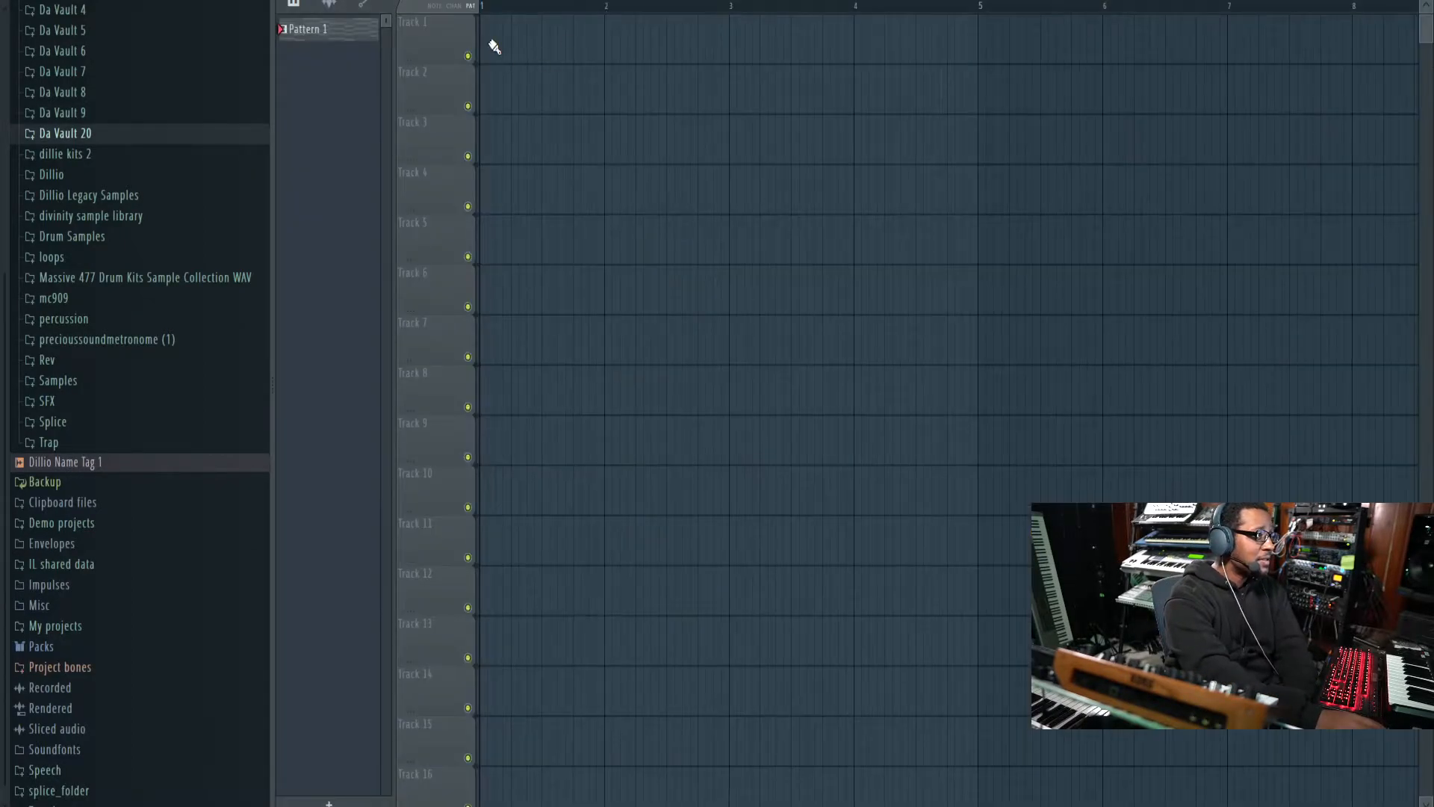
left_click(494, 46)
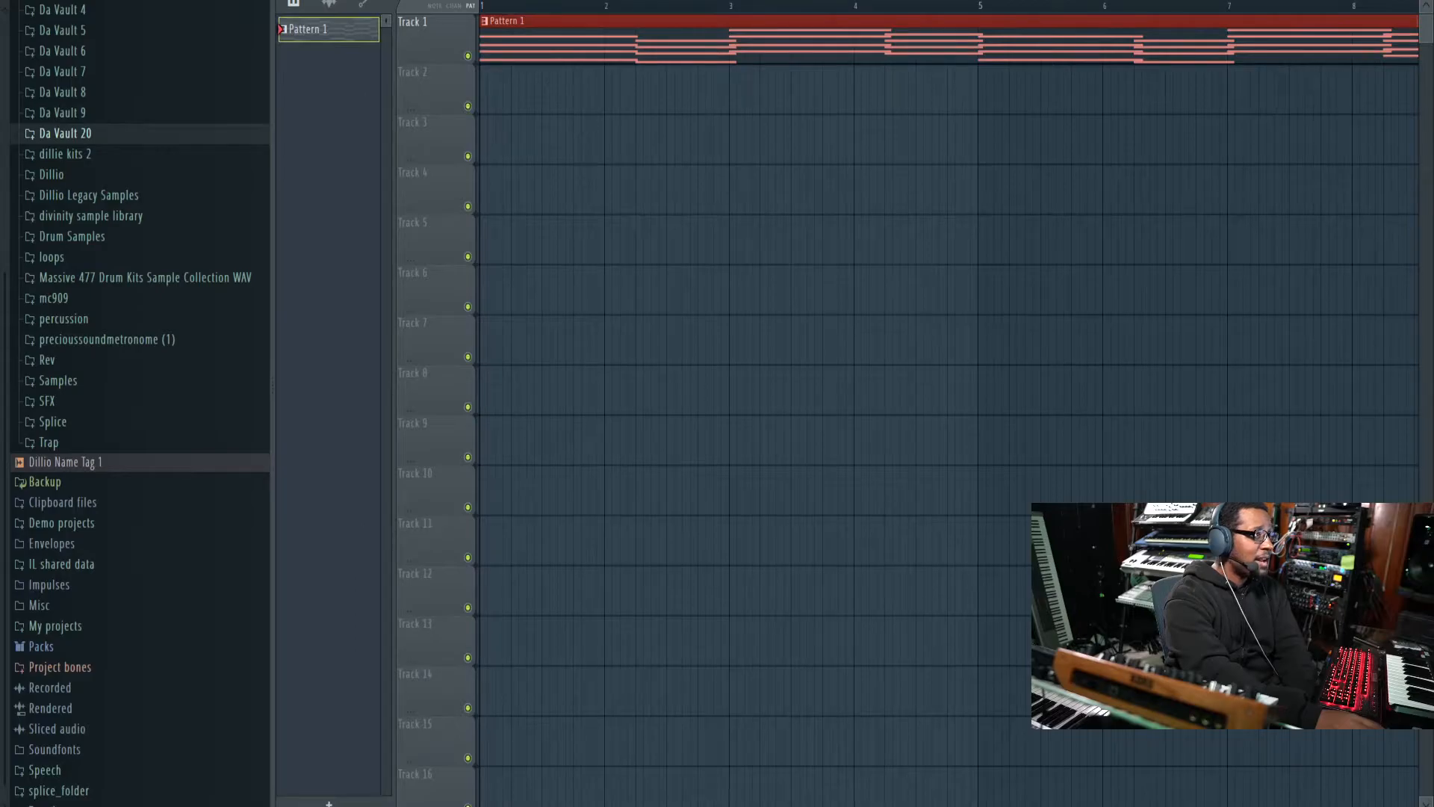
scroll(948, 404, "down", 6)
scroll(948, 403, "up", 2)
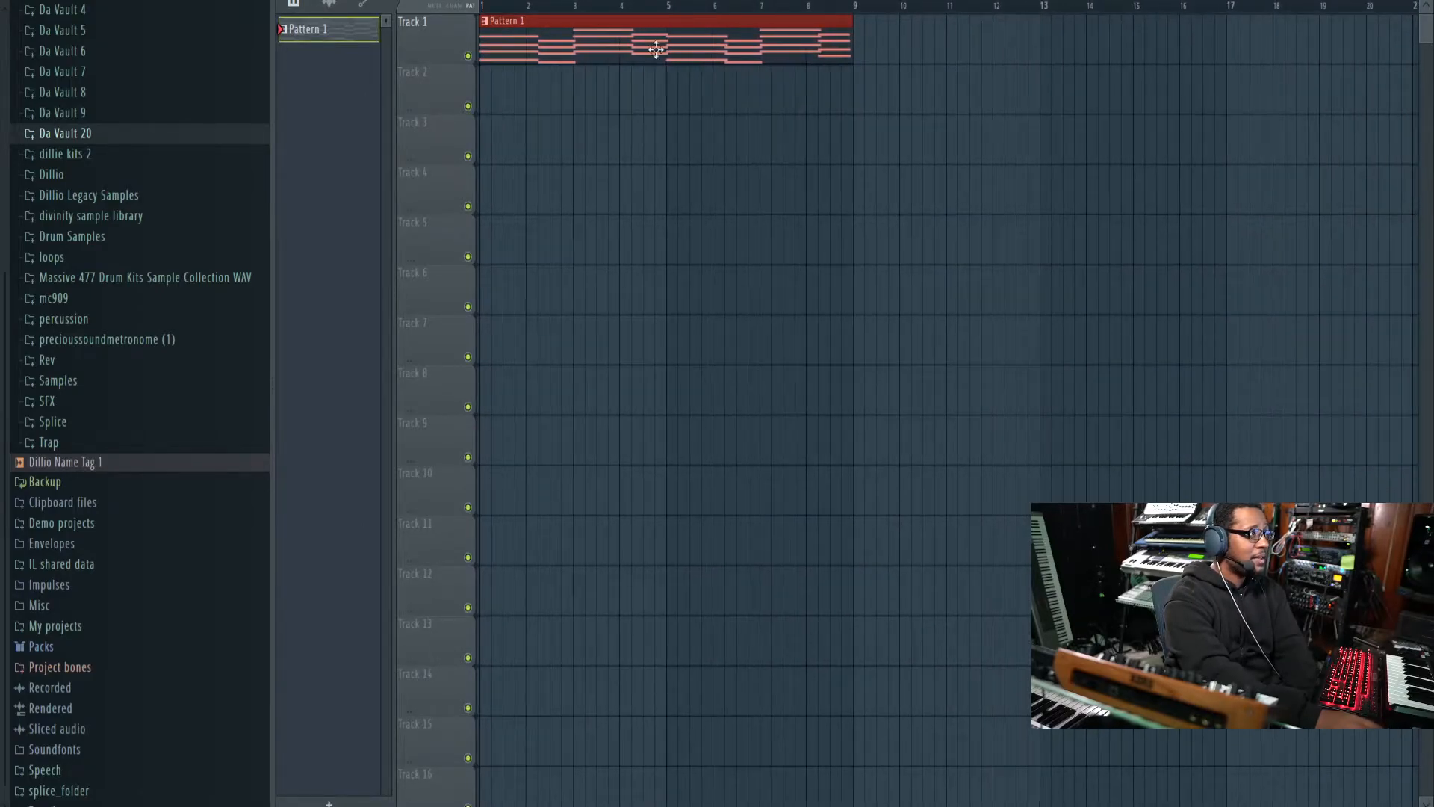
Step: Create a new Pattern 2 and fill the OS_Lonely_Top channel every 2 steps
key("F4")
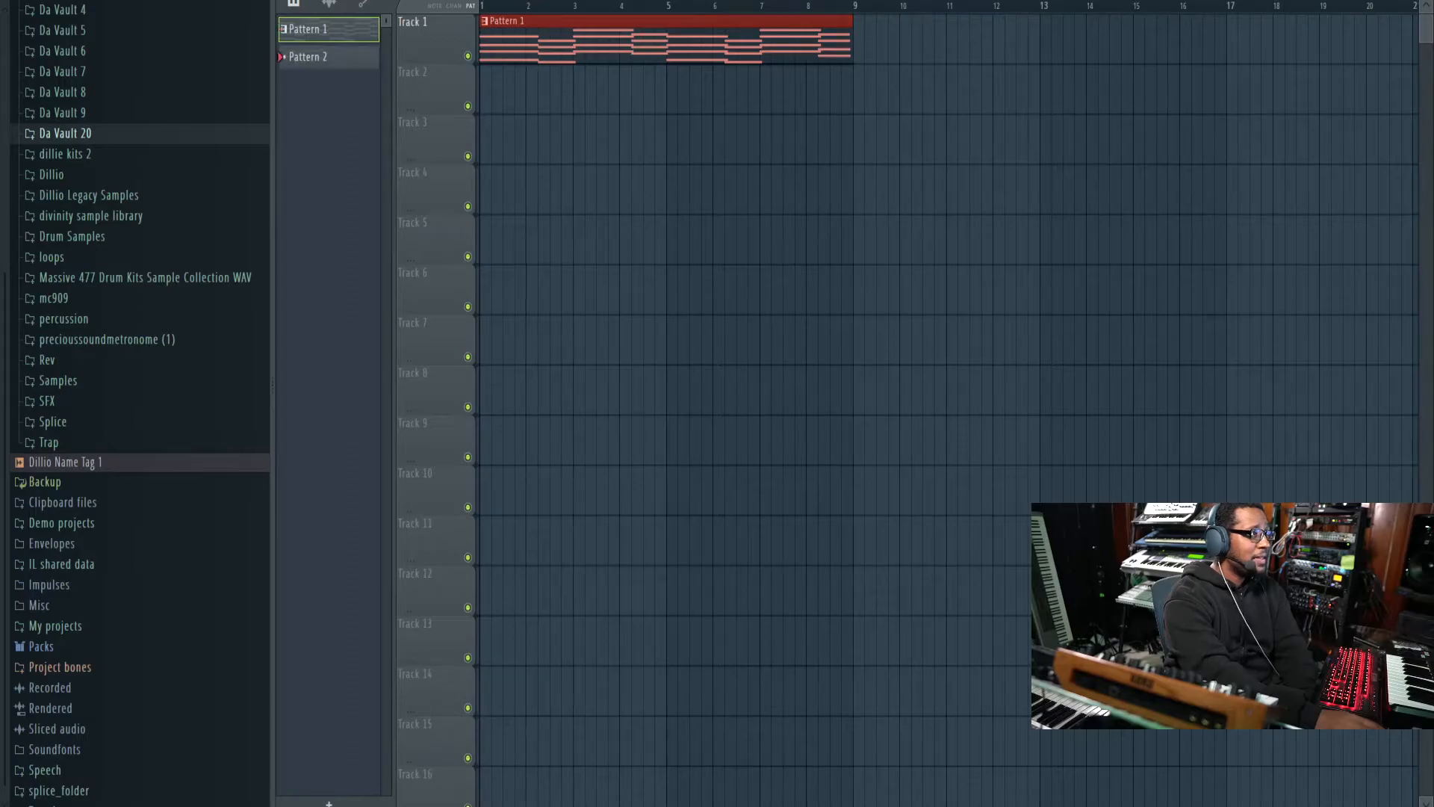
key("F5")
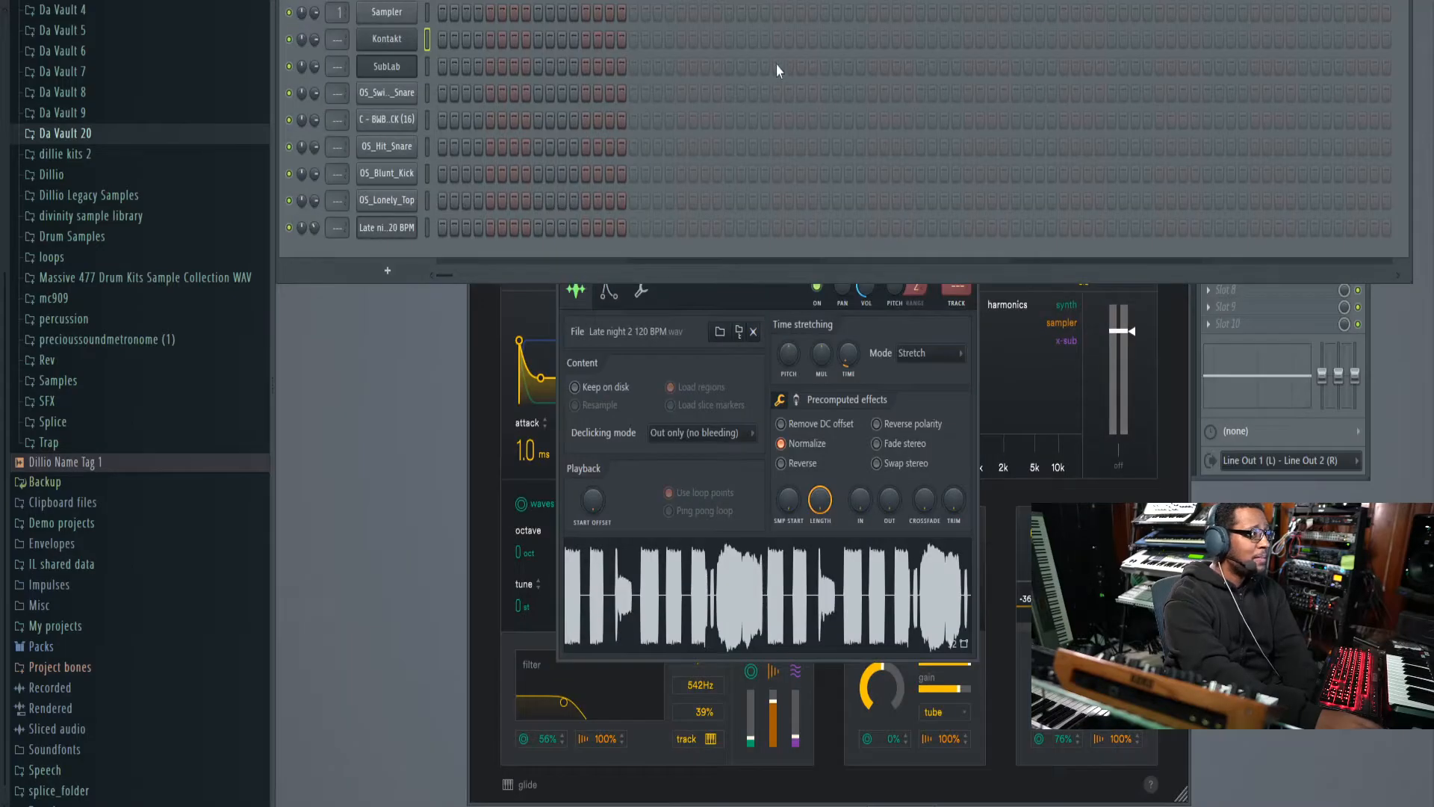
right_click(408, 147)
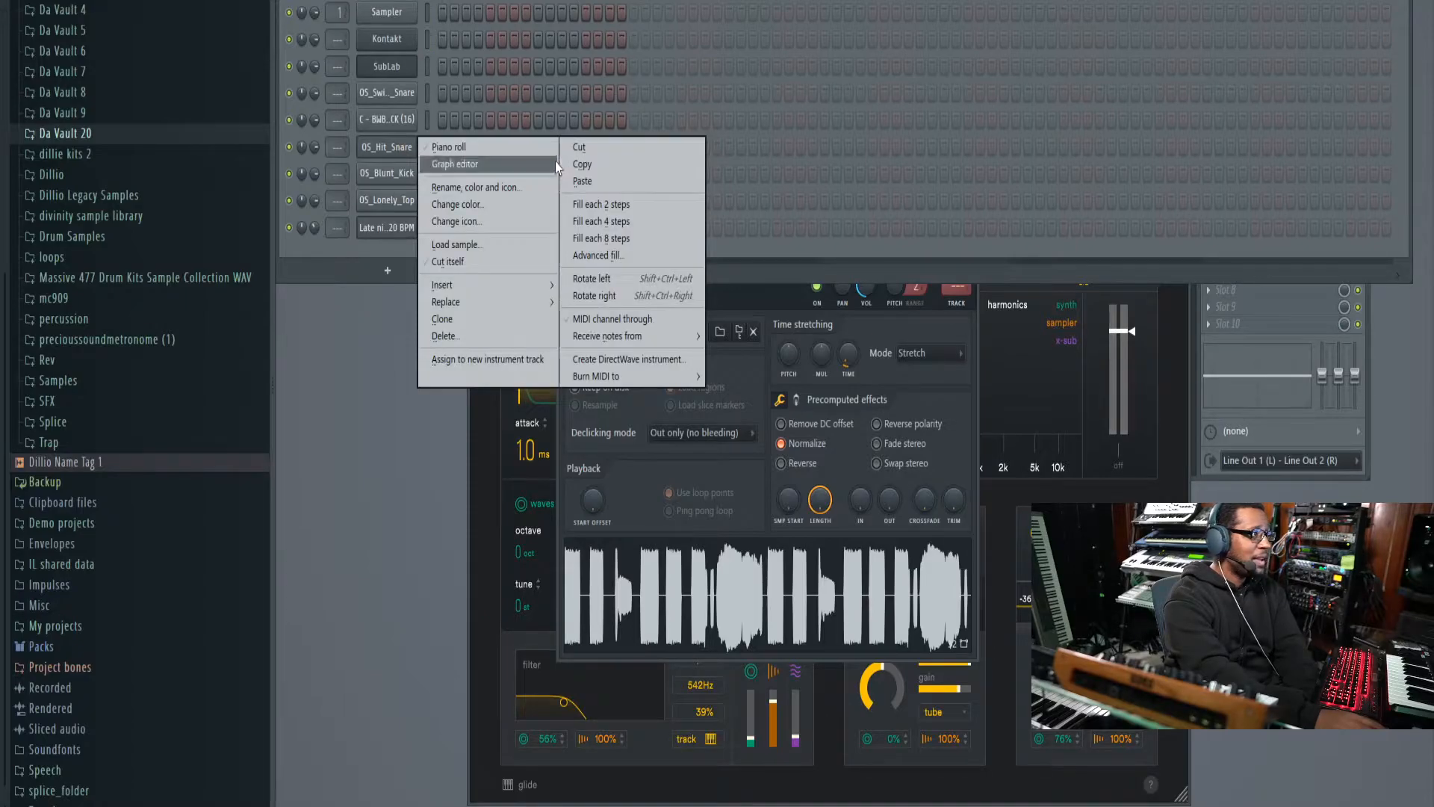
left_click(387, 213)
left_click_drag(504, 168, 788, 318)
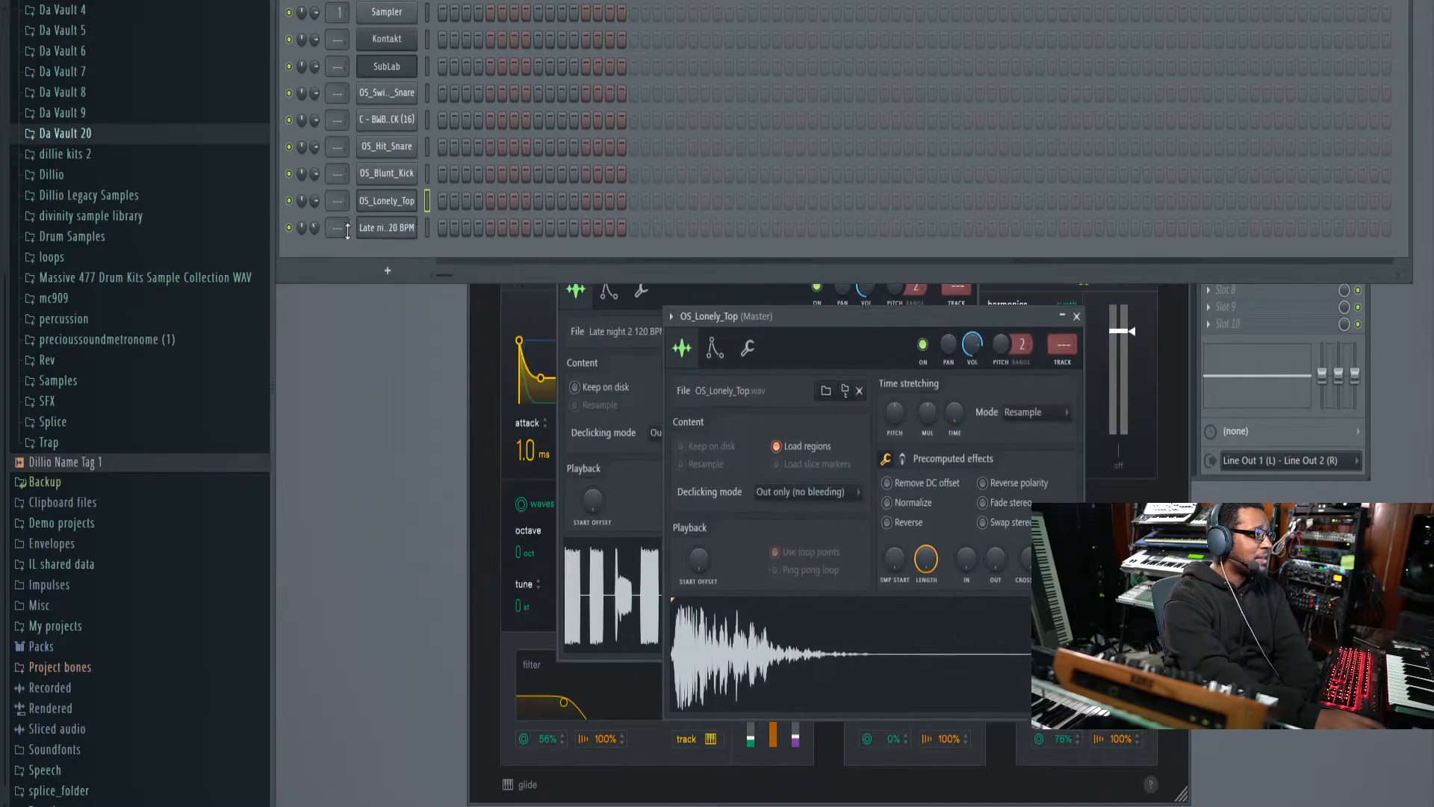
right_click(377, 202)
left_click(403, 213)
right_click(403, 213)
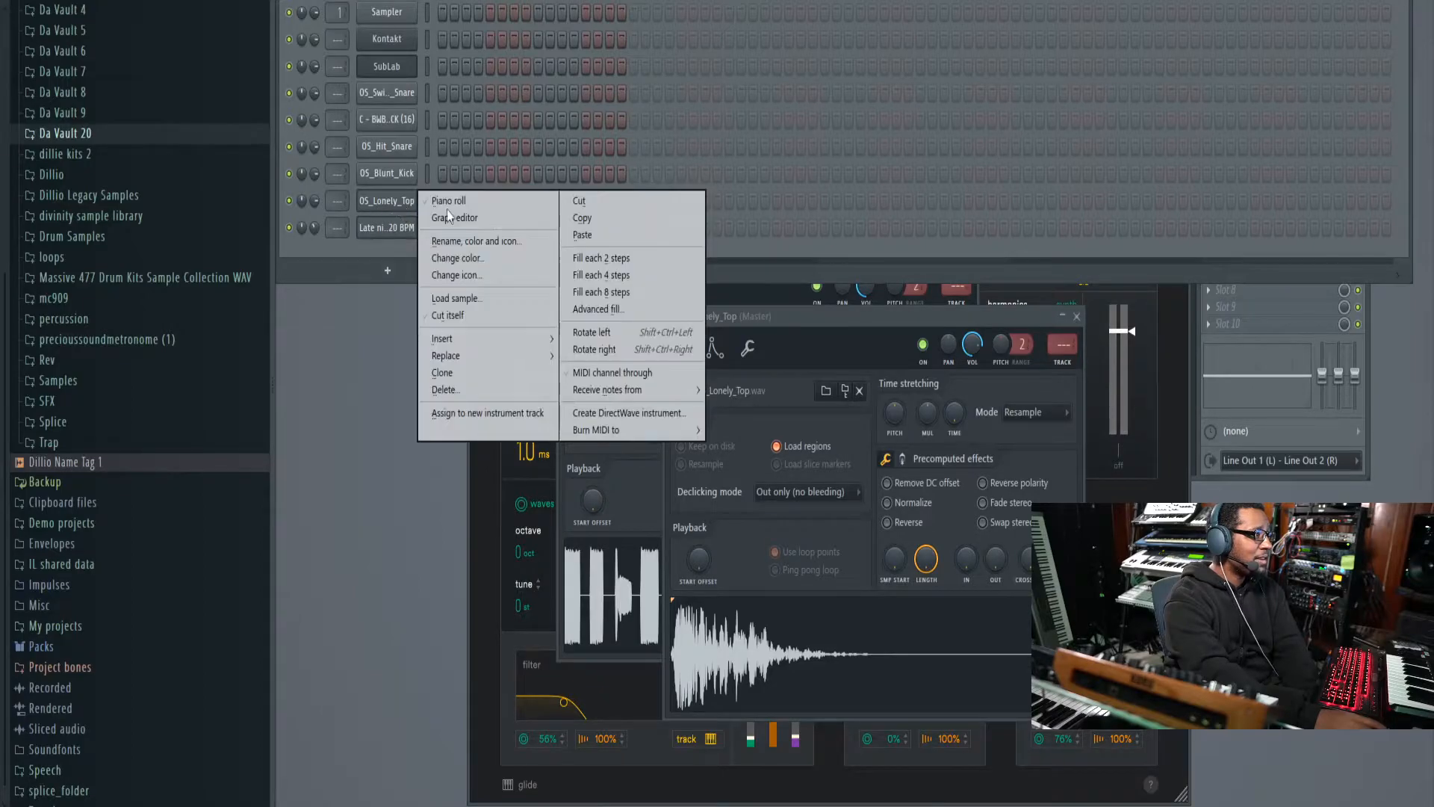
left_click(647, 259)
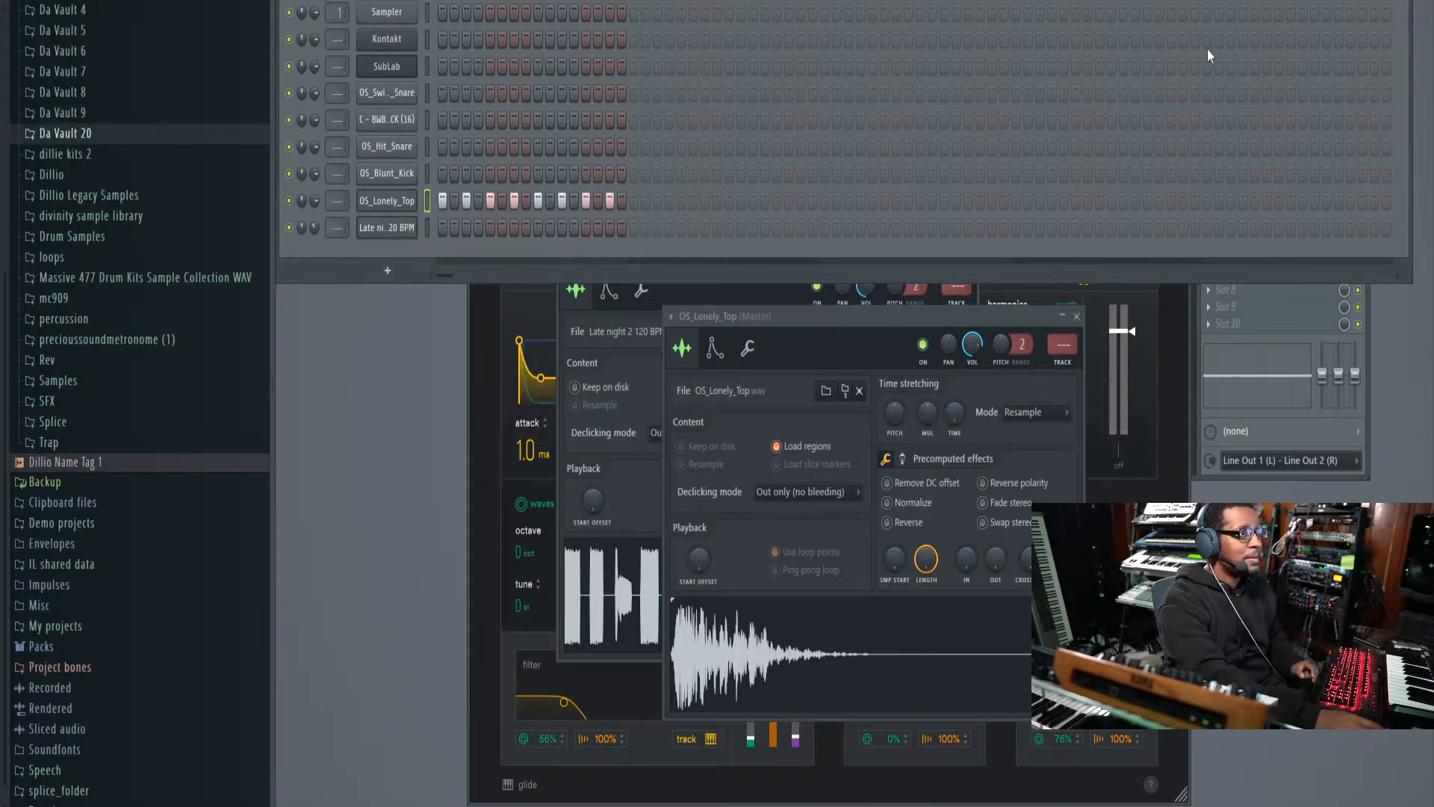
Step: Extend the step grid to 2 bars with OS_Lonely_Top filled every 2 steps, and slightly lower that channel's volume during playback
left_click(1353, 0)
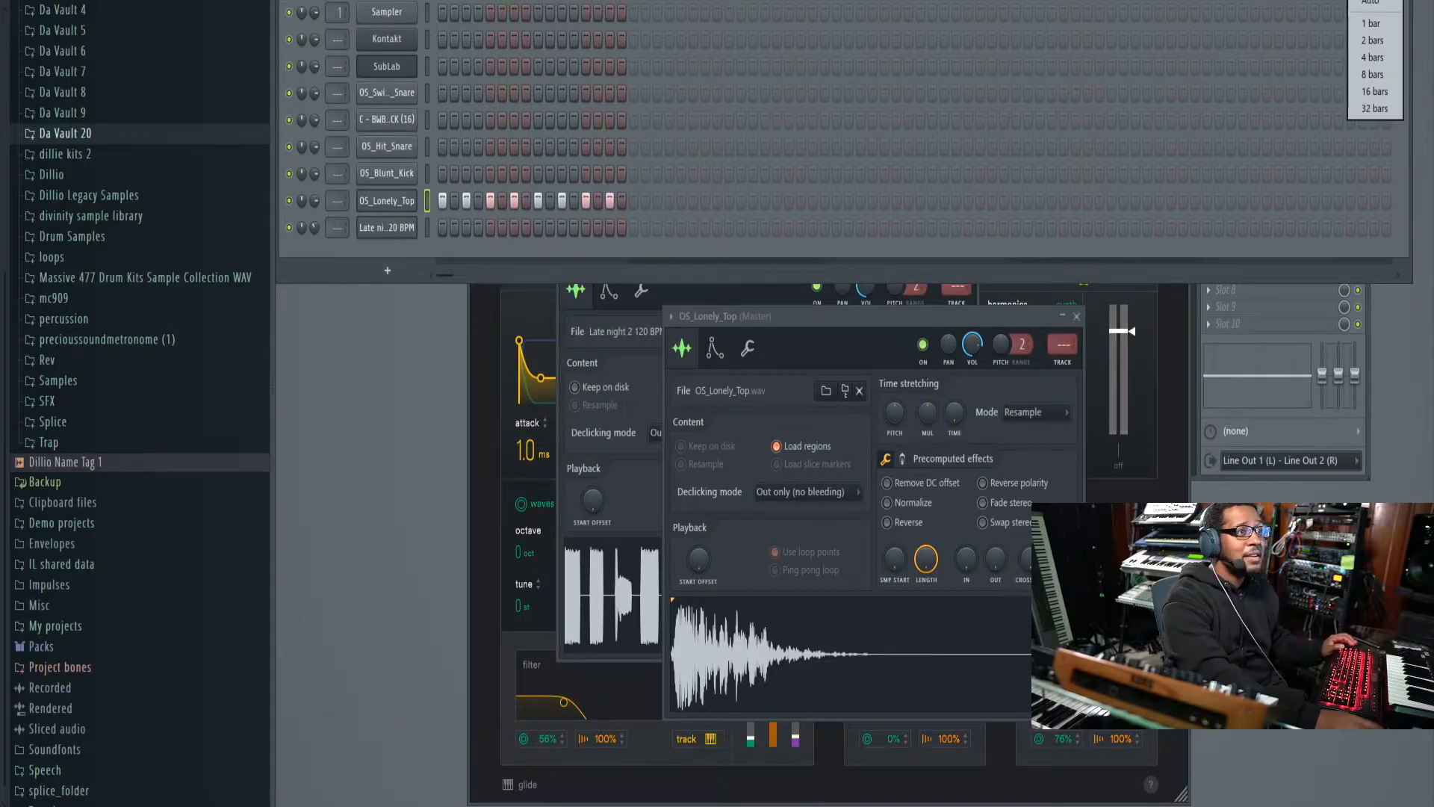
left_click(1370, 47)
right_click(370, 202)
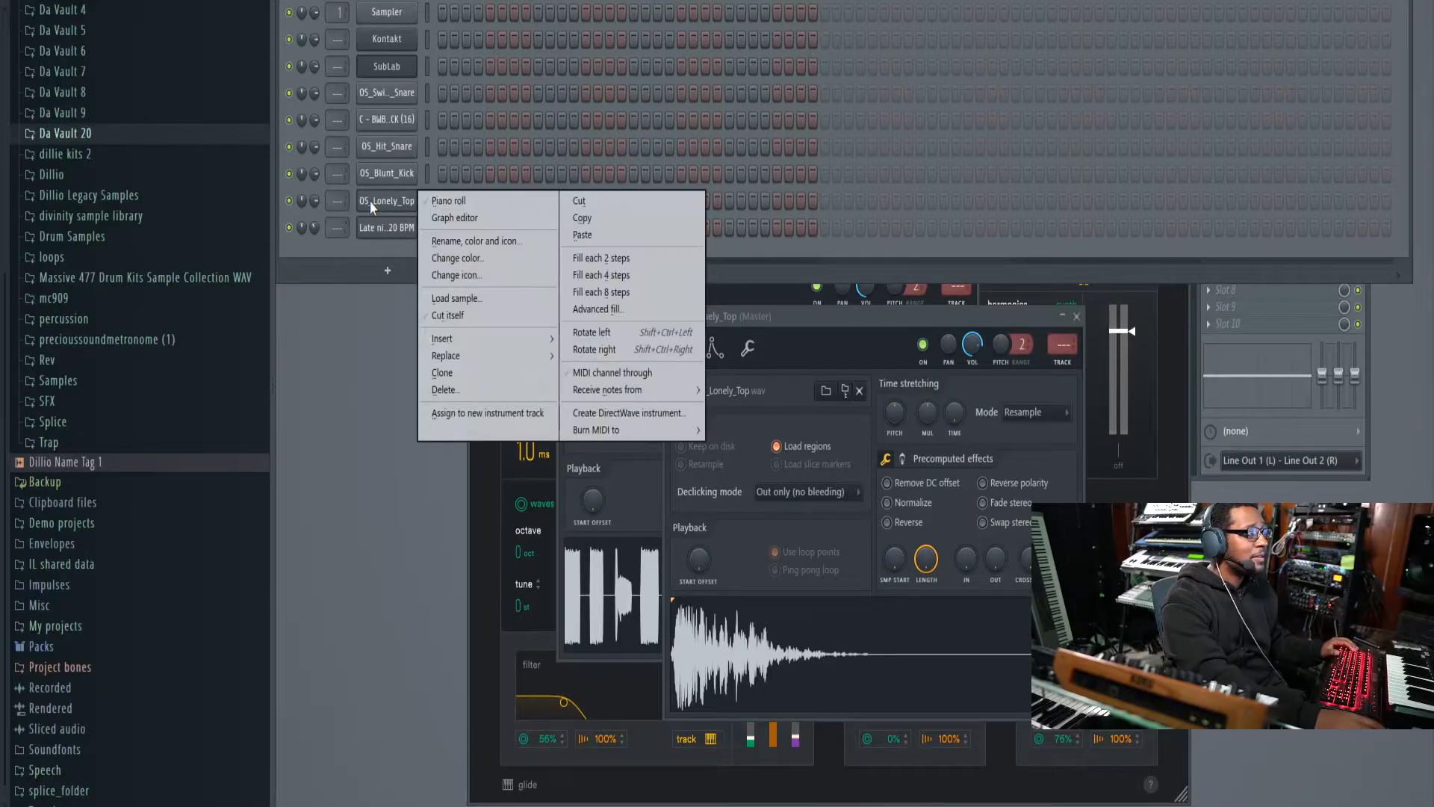
left_click(614, 259)
key("space")
left_click_drag(315, 200, 315, 212)
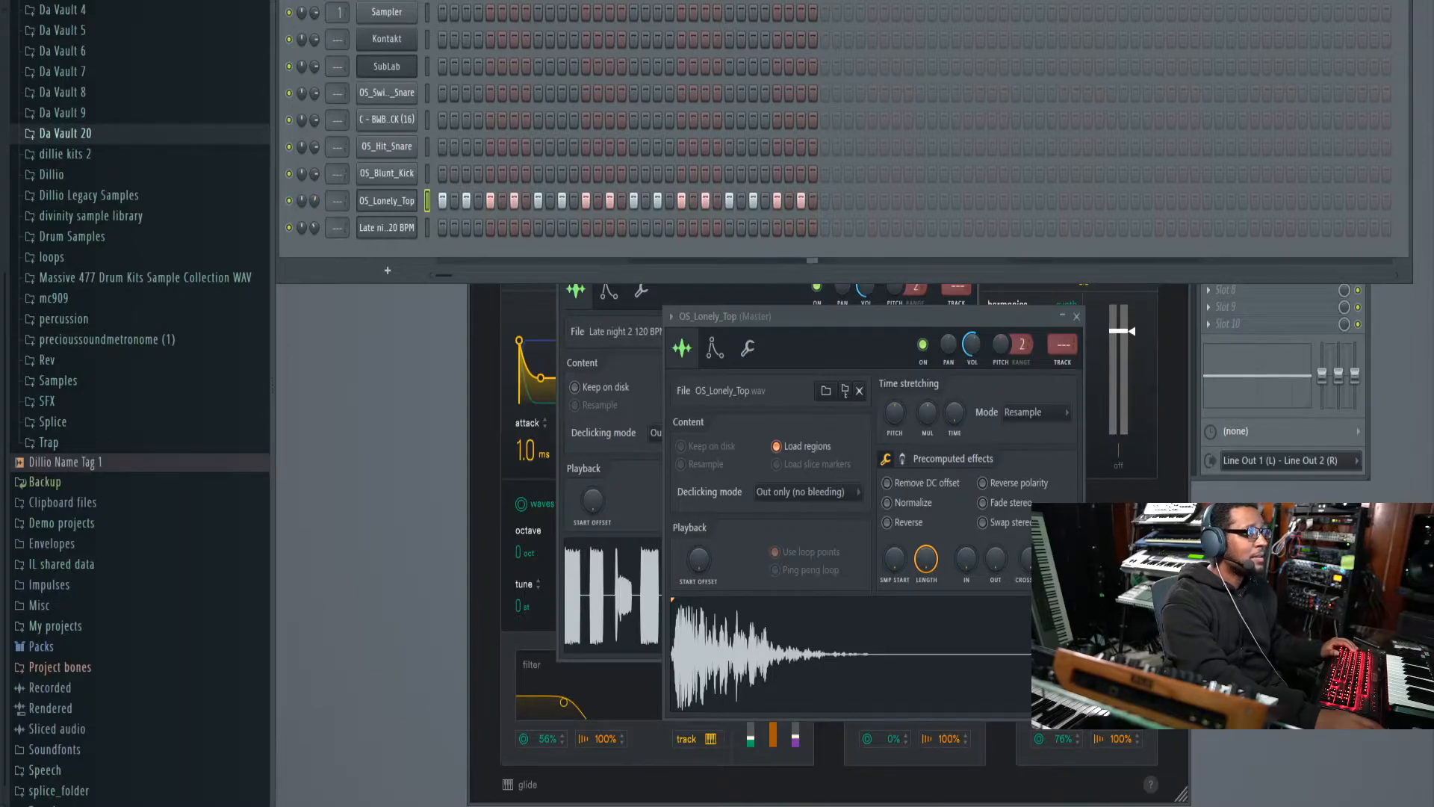
Step: Place four back-to-back Pattern 2 clips on Track 2 under the whole Pattern 1 clip and play the arrangement
key("F5")
left_click(487, 106)
left_click(587, 102)
left_click_drag(647, 99, 639, 99)
left_click(675, 98)
left_click(773, 97)
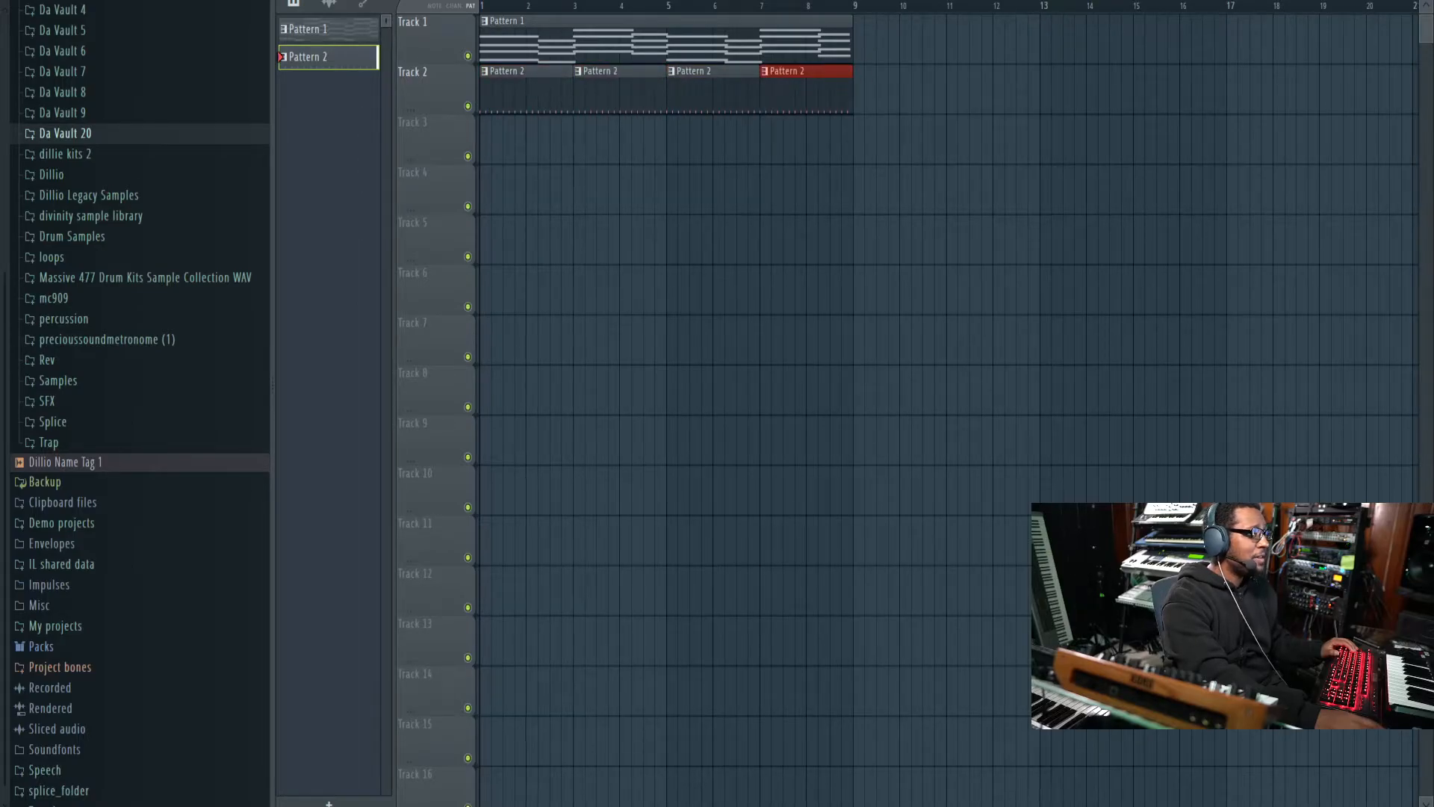
key("space")
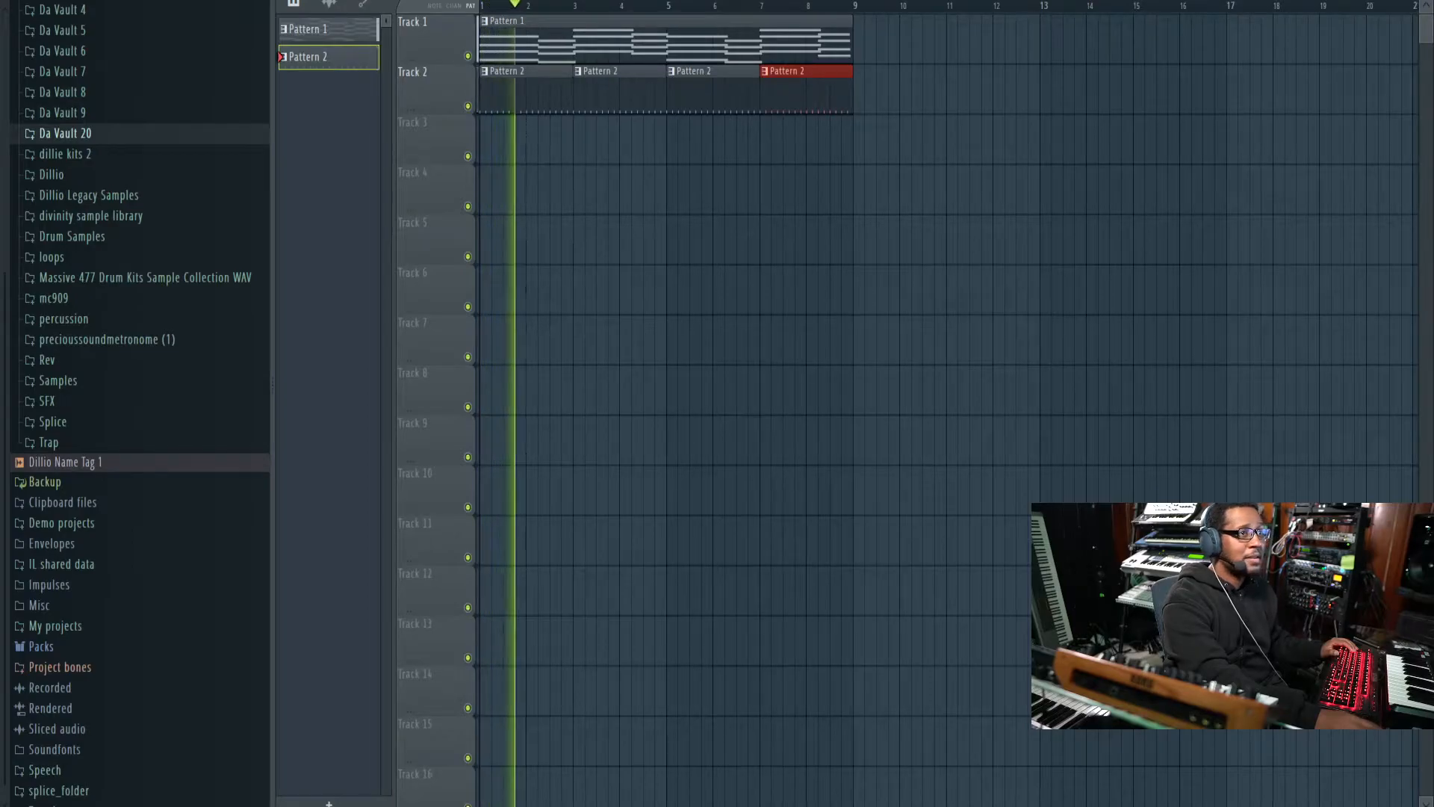
Step: Add snare hits on steps 9 and 25 of the upper OS_Swi.._Snare channel in Pattern 2
key("F5")
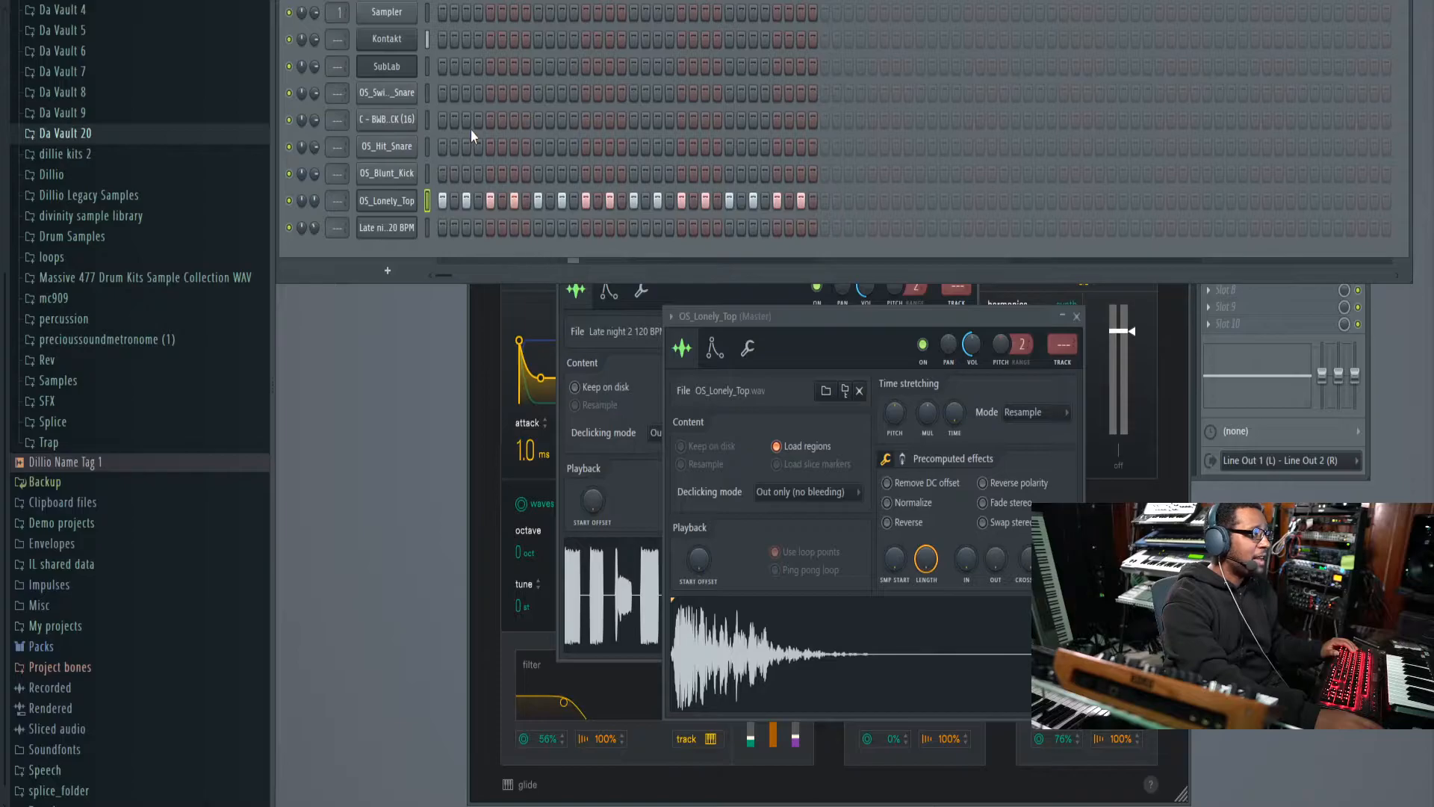
right_click(490, 92)
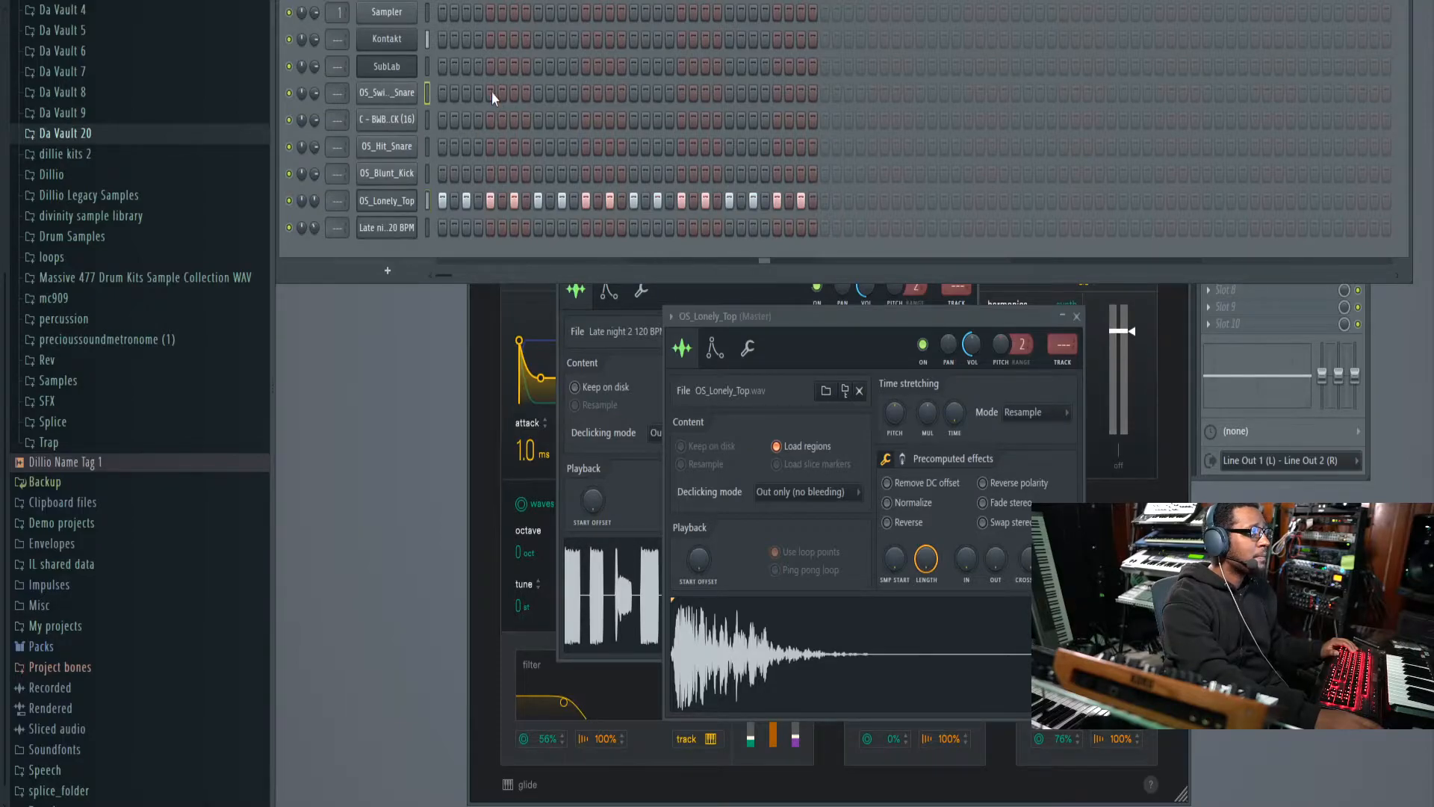
left_click(537, 92)
left_click(729, 93)
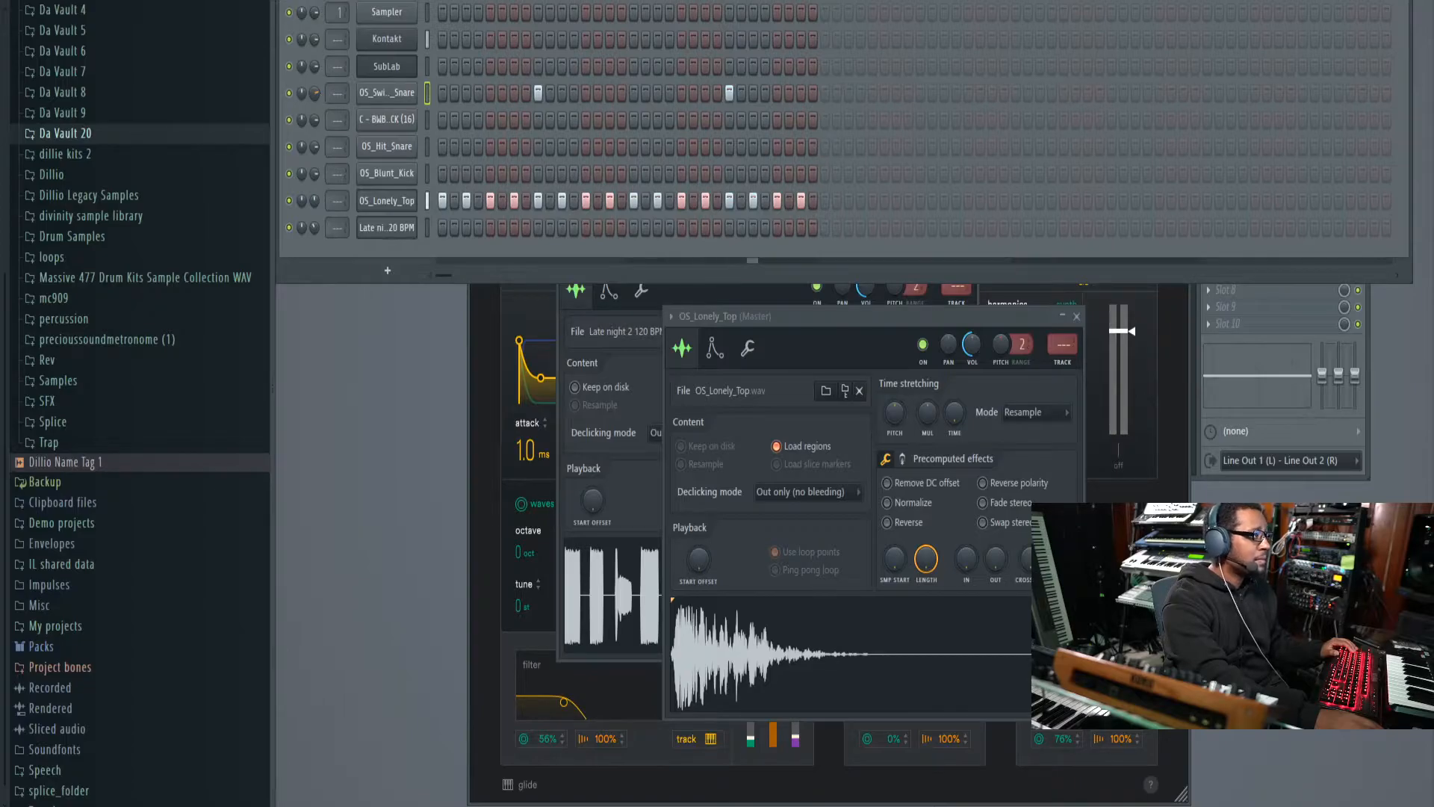
Step: Add hits on steps 1, 21 and 31 of the C - BWB..CK (16) channel
left_click(442, 119)
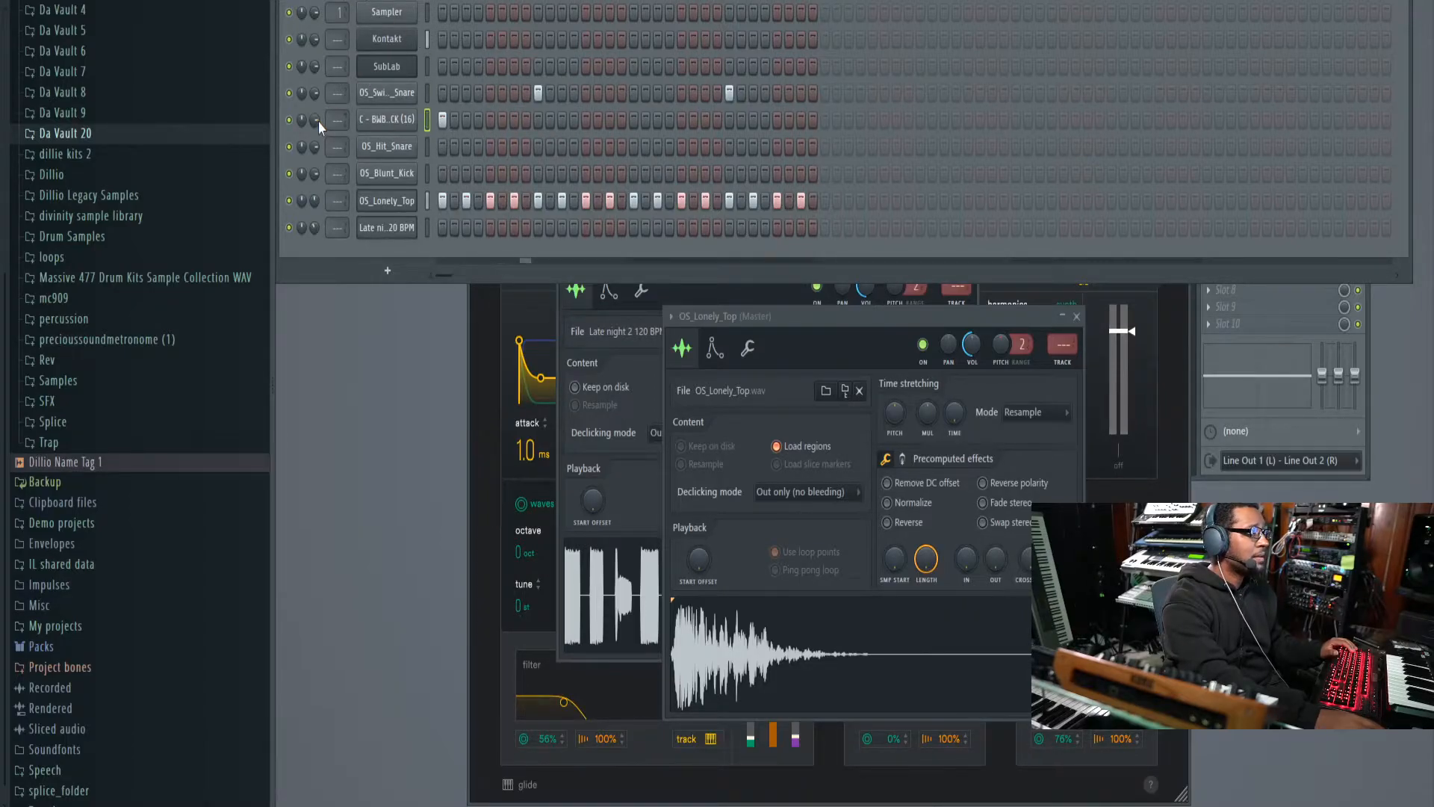
left_click(682, 119)
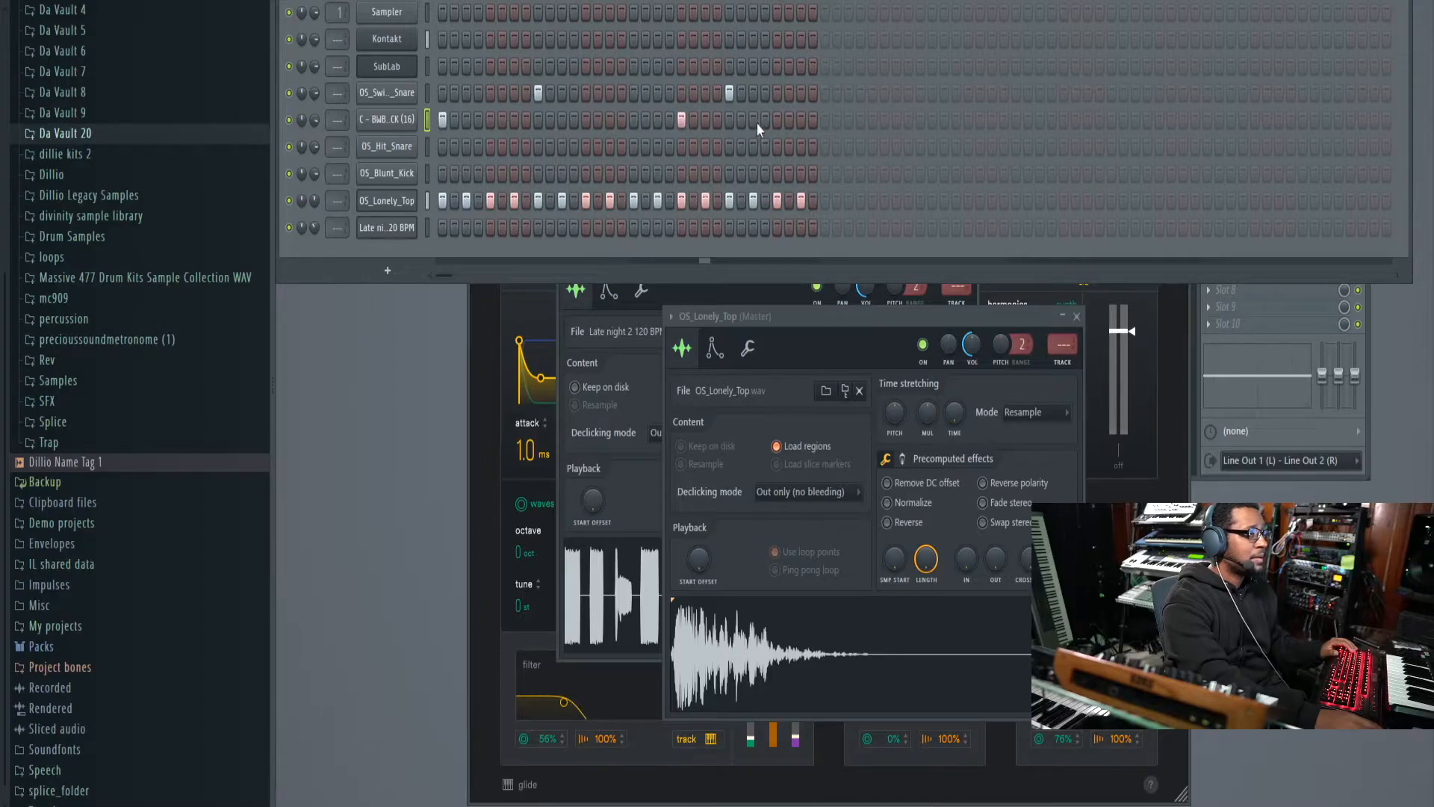
left_click(801, 119)
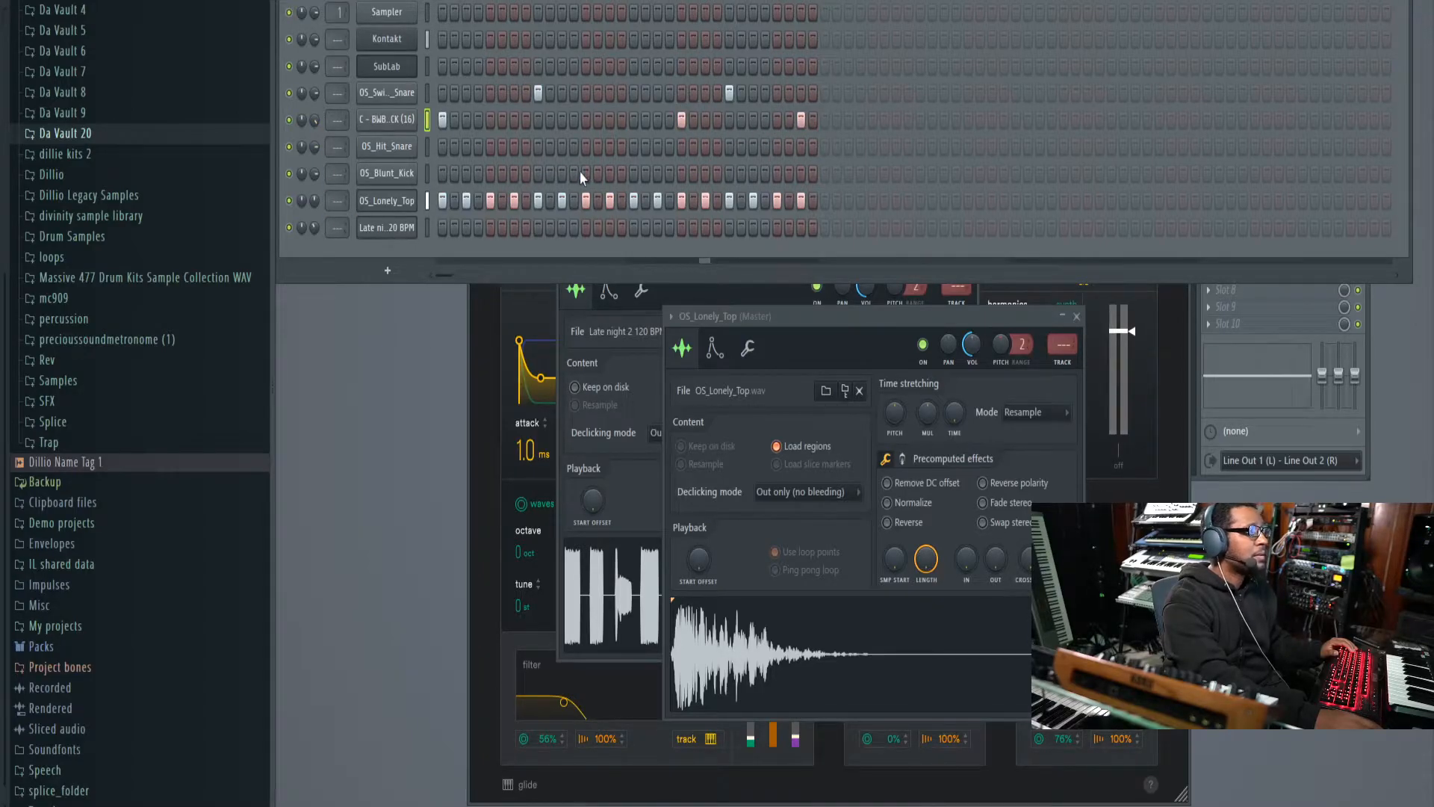
Step: Add a single OS_Blunt_Kick hit on step 15, removing the trial hit on step 19
left_click(657, 174)
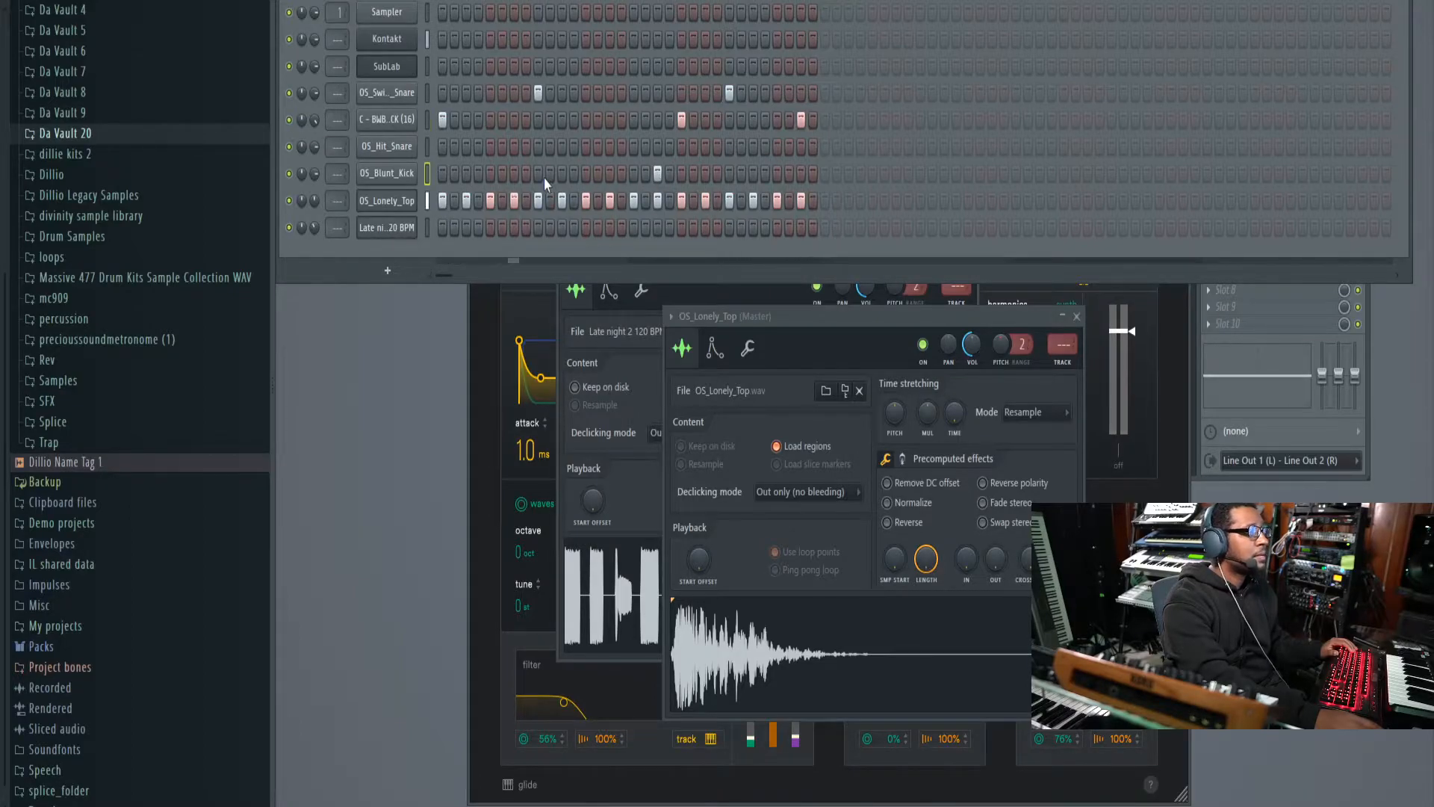
left_click(609, 174)
left_click(657, 174)
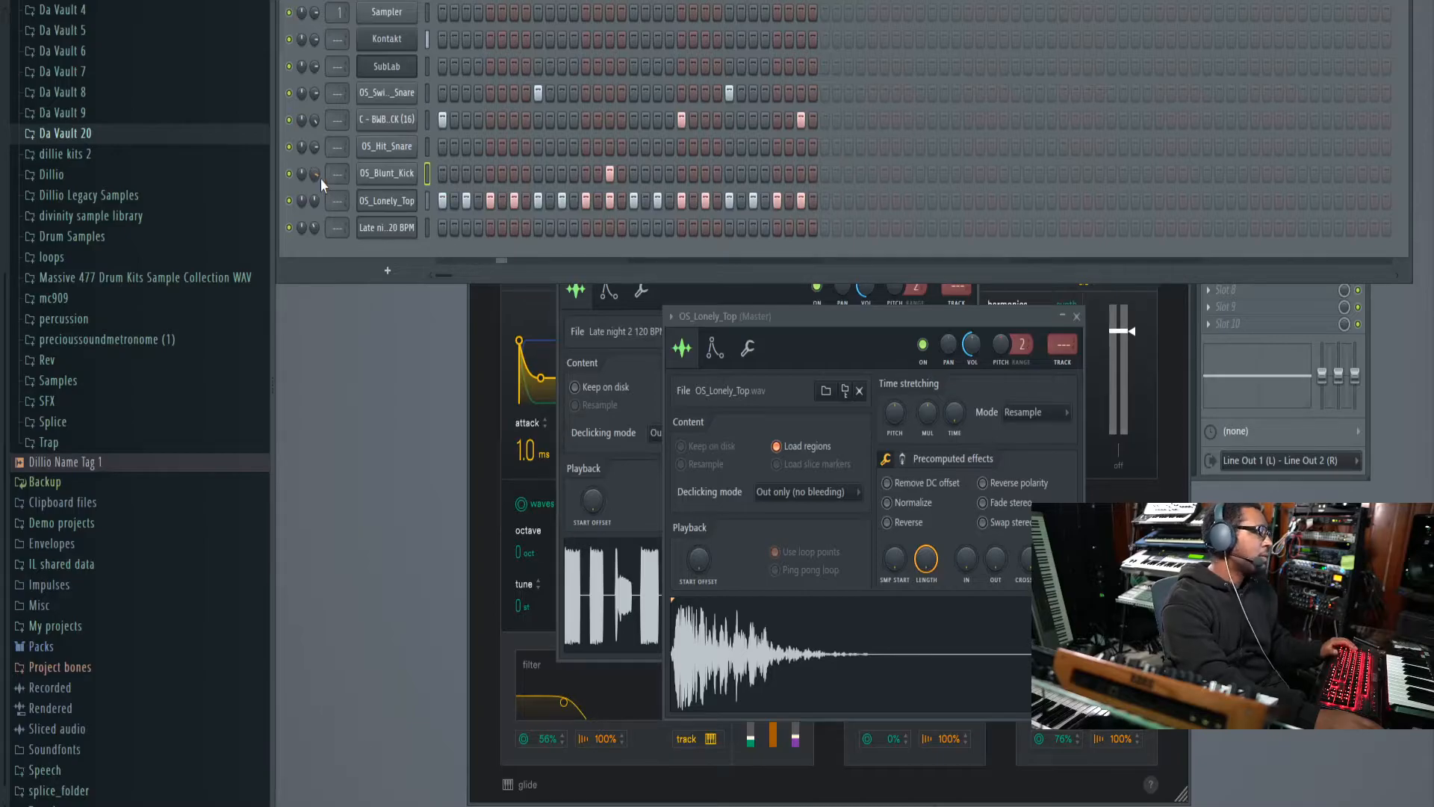
Step: Clone the OS_Lonely_Top channel and open the clone's piano roll
right_click(393, 201)
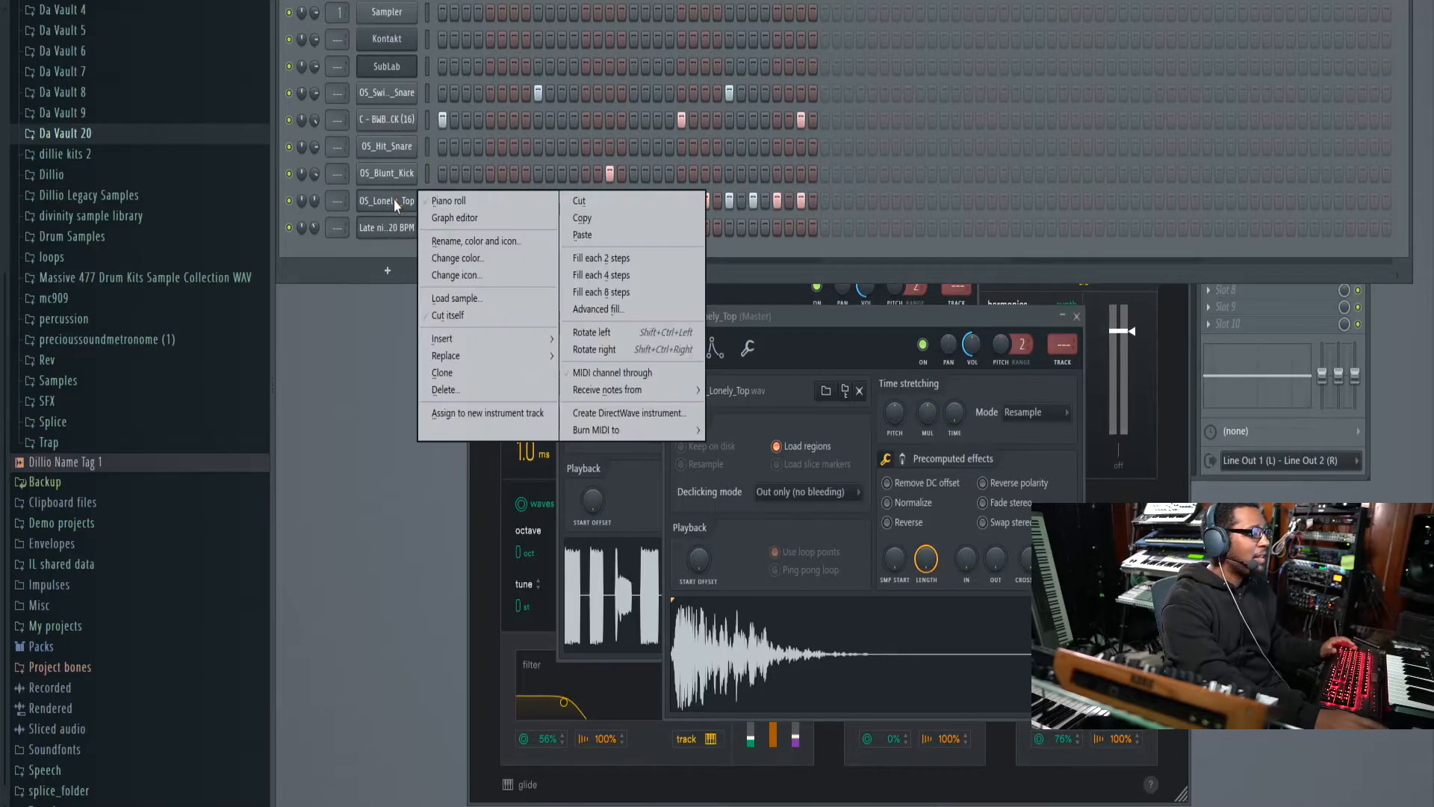
left_click(464, 371)
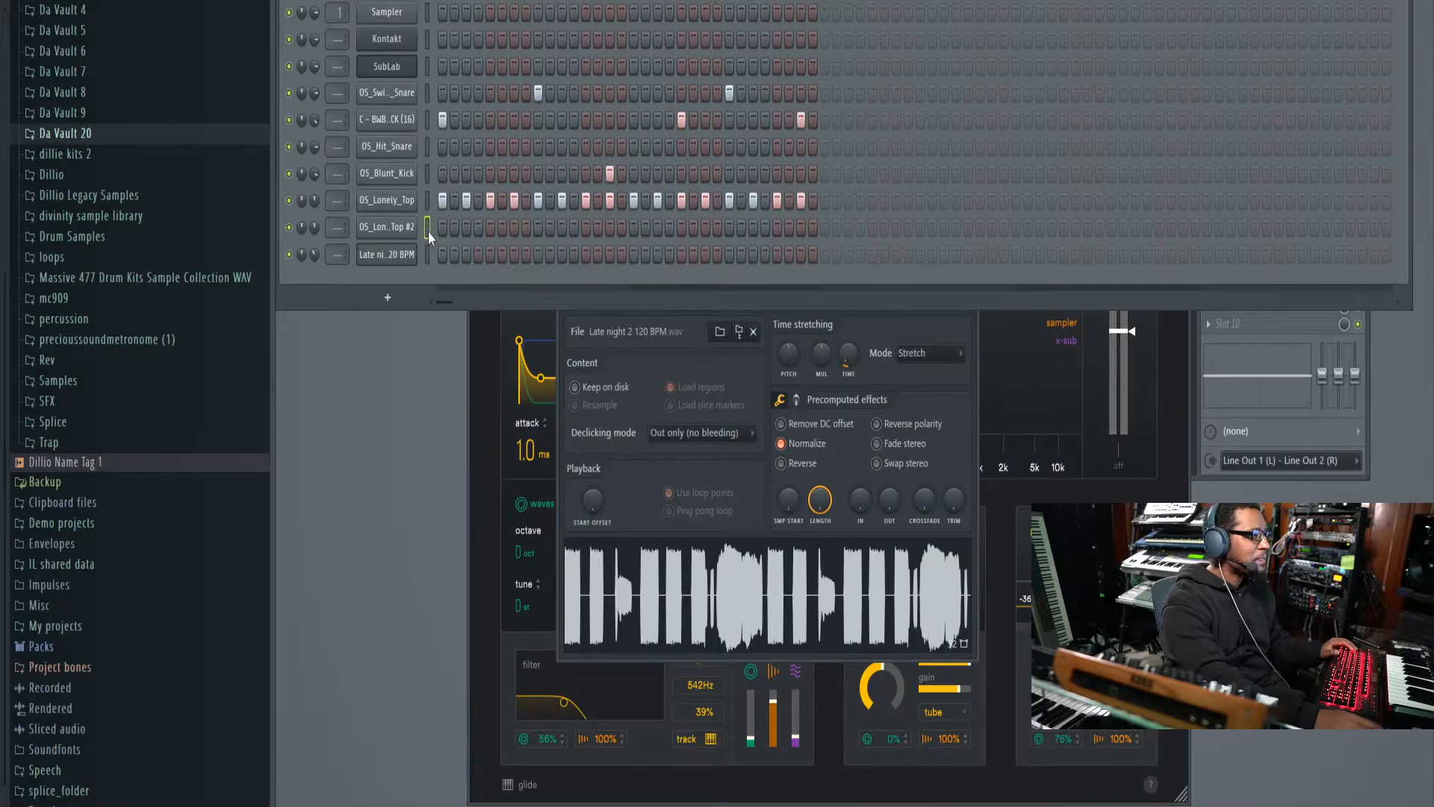
right_click(394, 234)
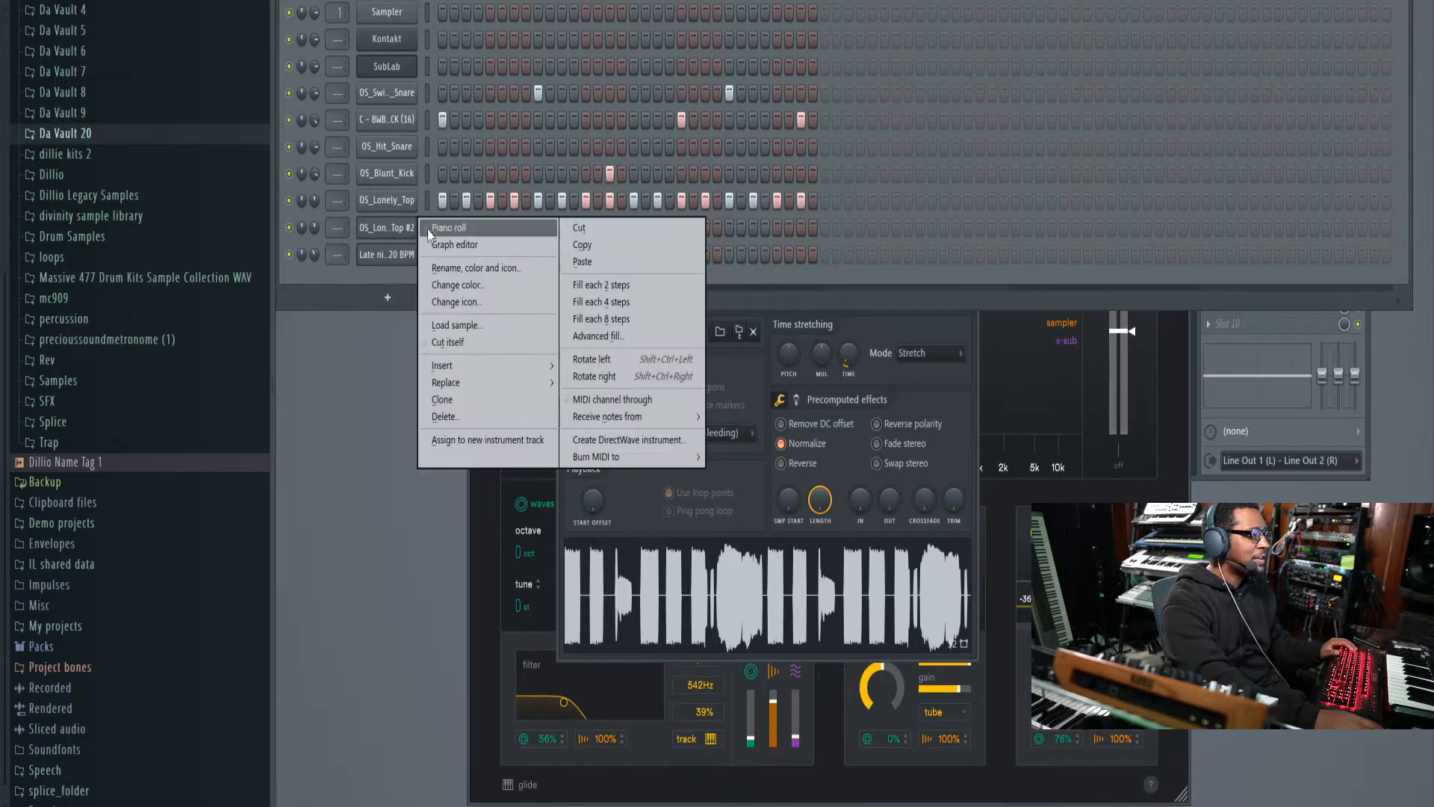
left_click(442, 224)
Step: Set the piano roll snap to 1/6 beat and paint three consecutive C5 notes from beat 2 of bar 1
left_click(315, 2)
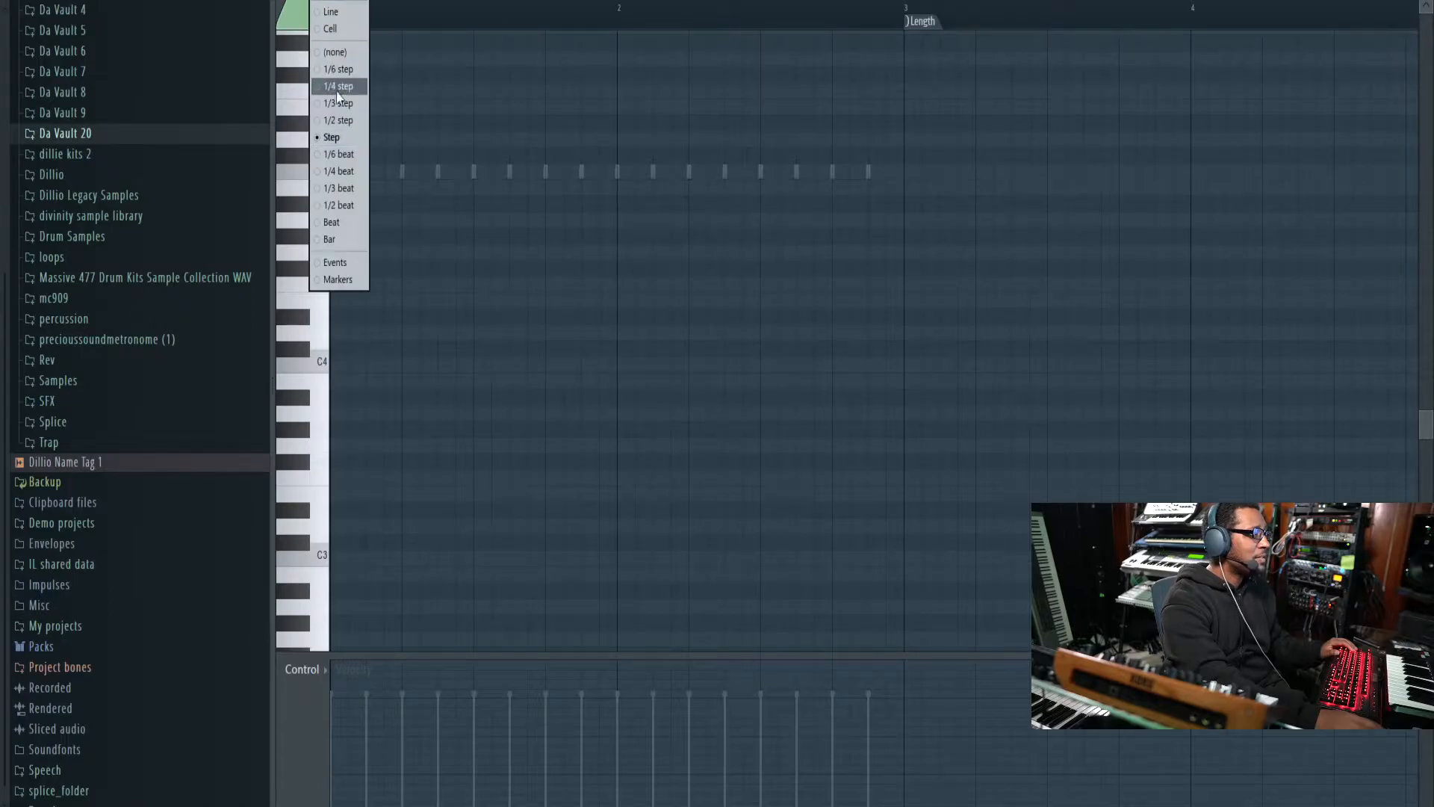
left_click(336, 156)
left_click(404, 174)
right_click(405, 171)
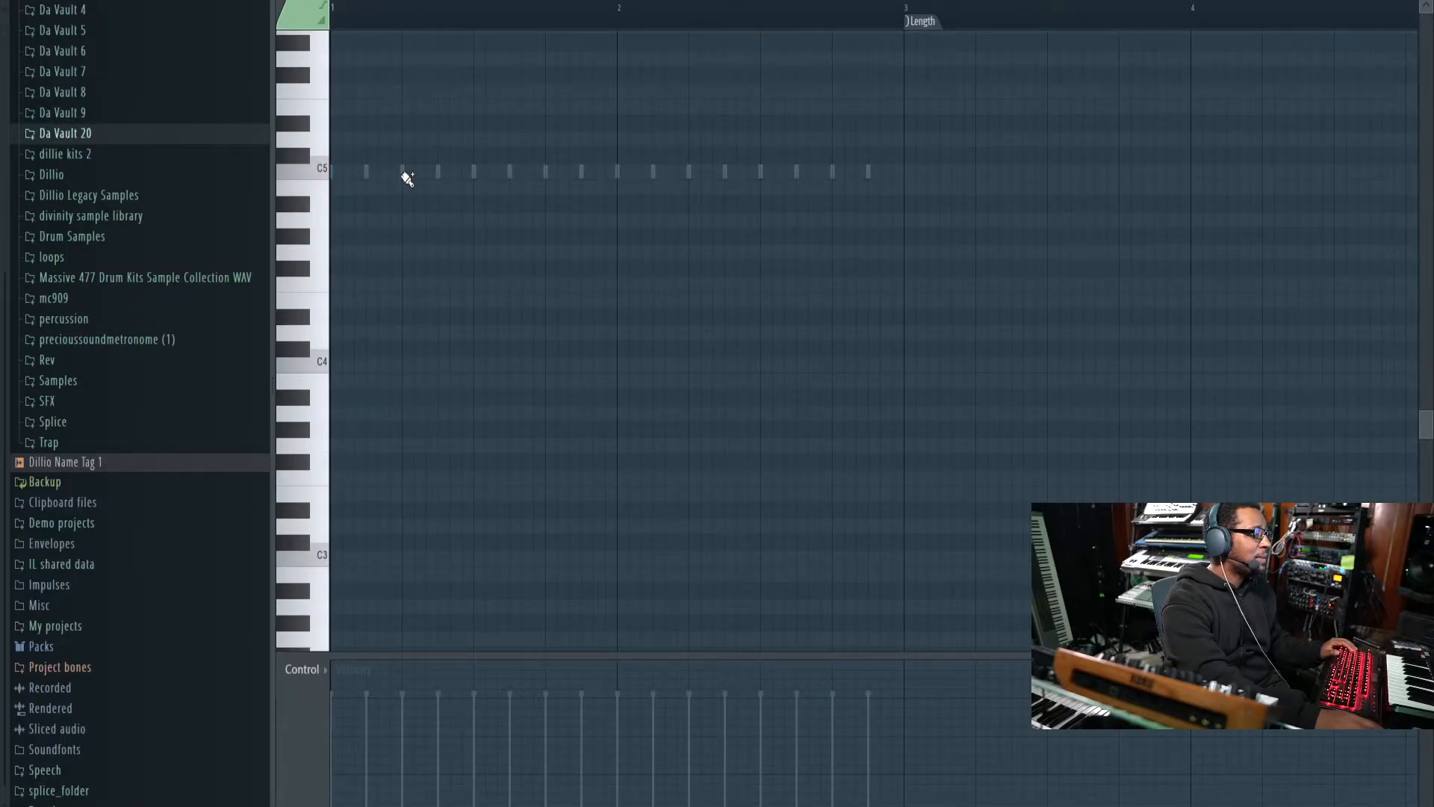
left_click_drag(415, 176, 436, 174)
key("space")
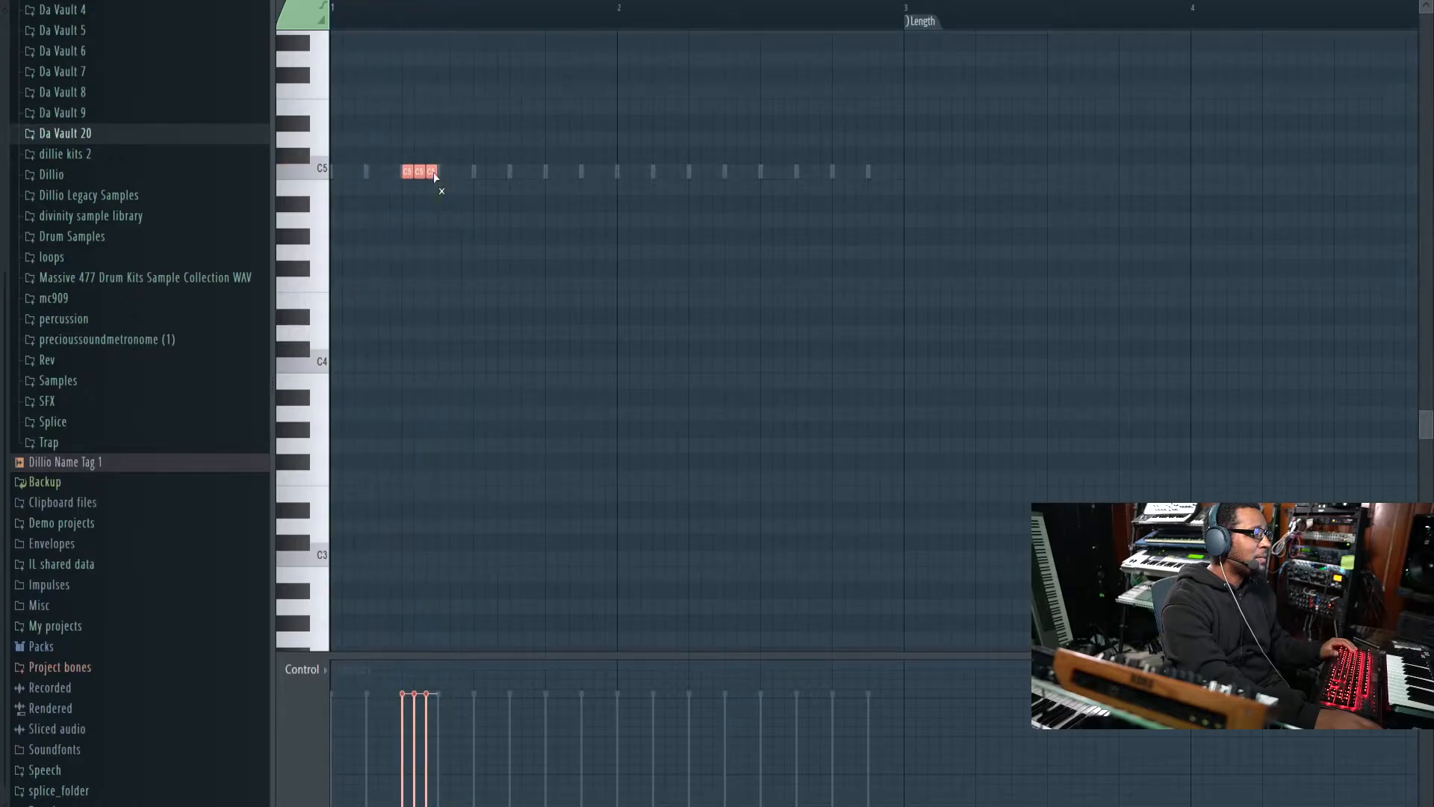
Step: Set the root note of the OS_Lonely_Top #2 channel to G4 and play the pattern
key("Escape")
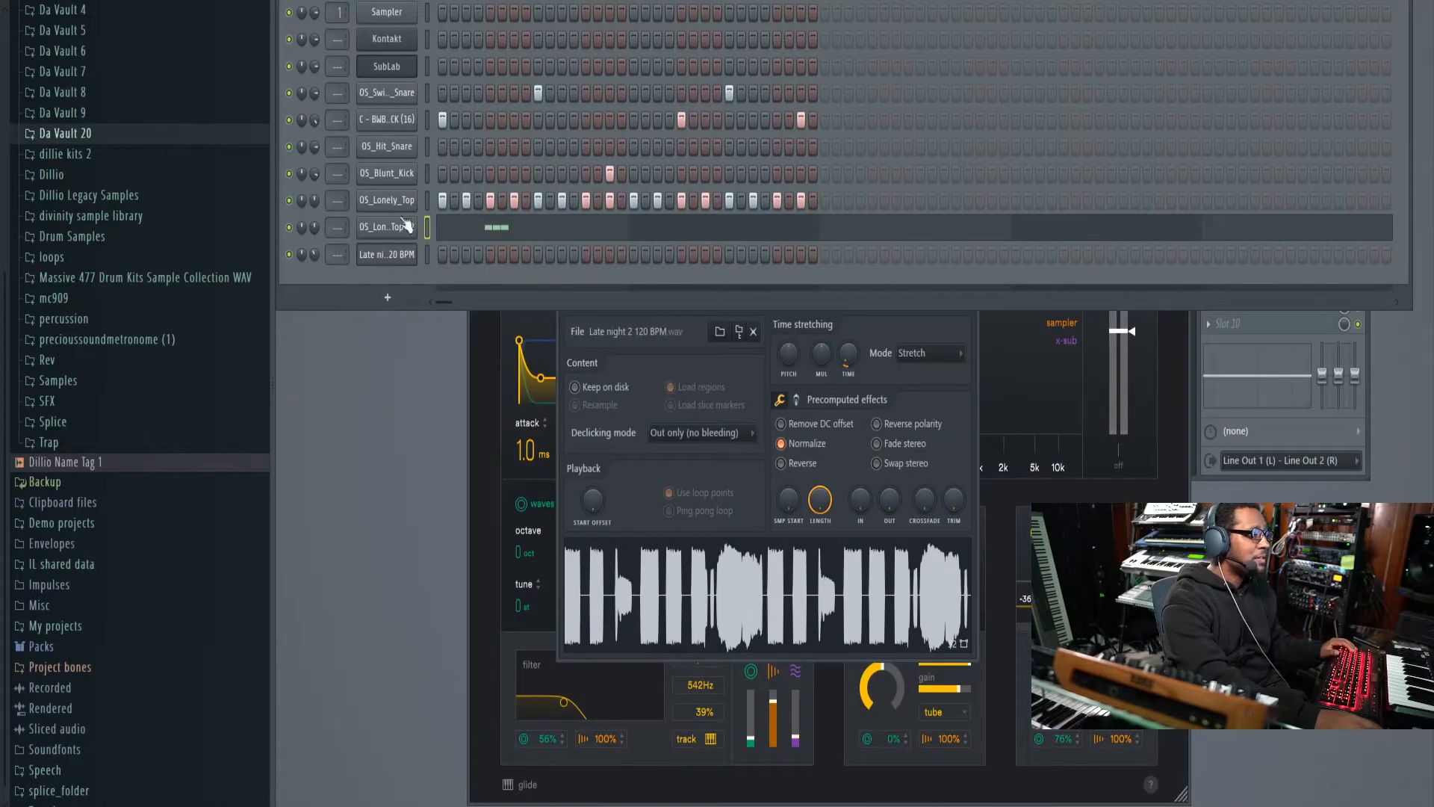
left_click(383, 230)
left_click(735, 372)
left_click(766, 373)
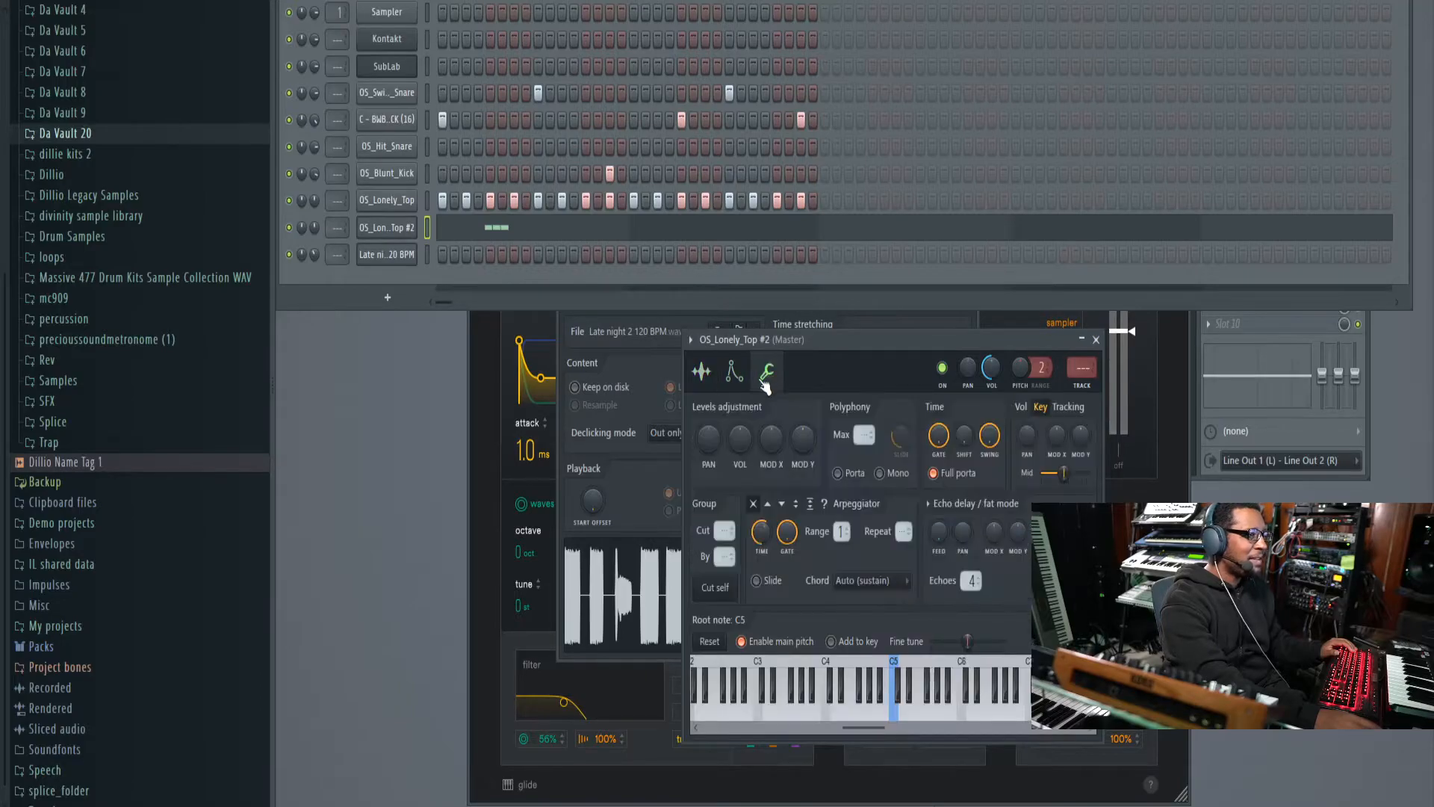
left_click(866, 714)
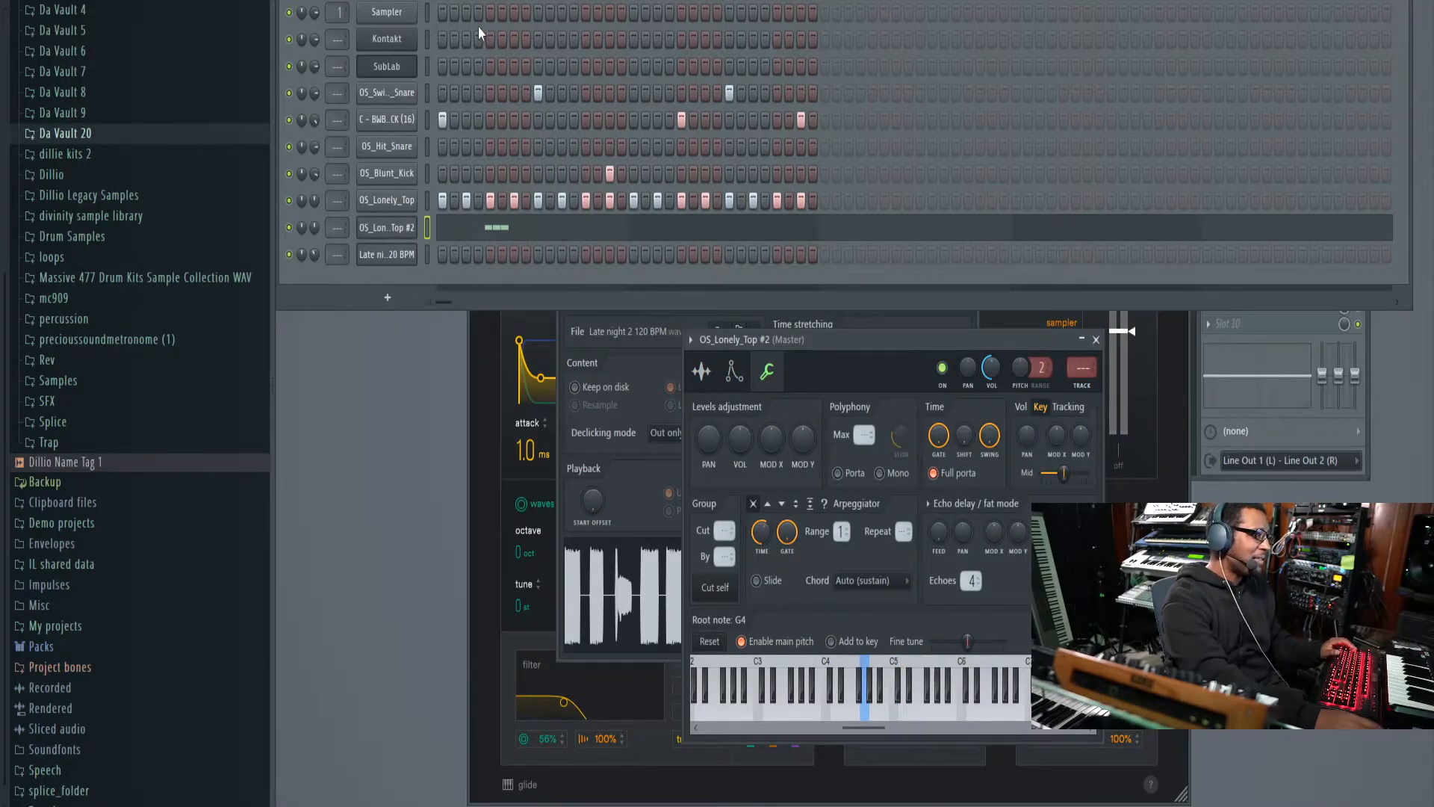
key("space")
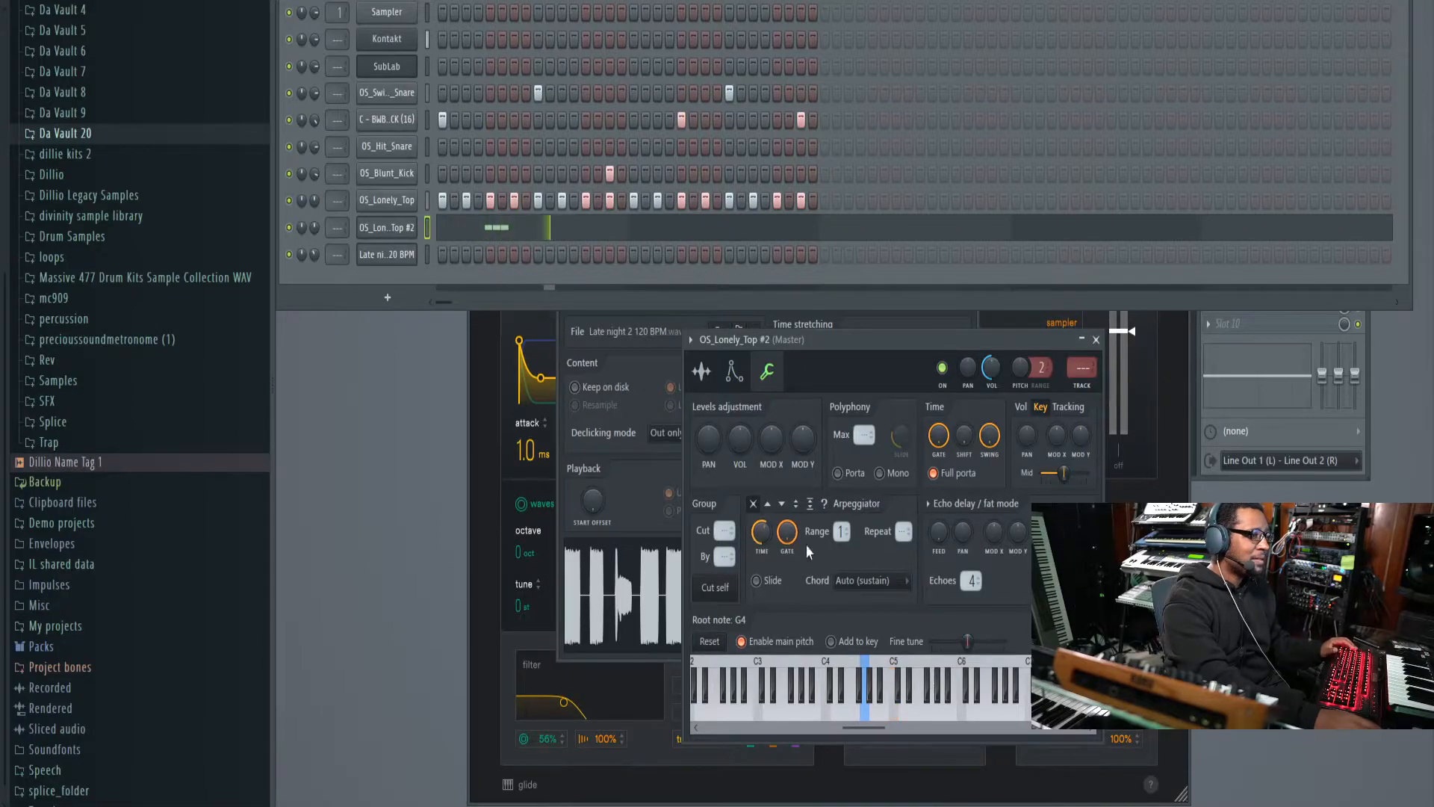
Step: In the OS_Lonely_Top #2 piano roll, draw a descending run of C5, A#4, G4 and D4 notes from beat 2 of bar 2
right_click(376, 224)
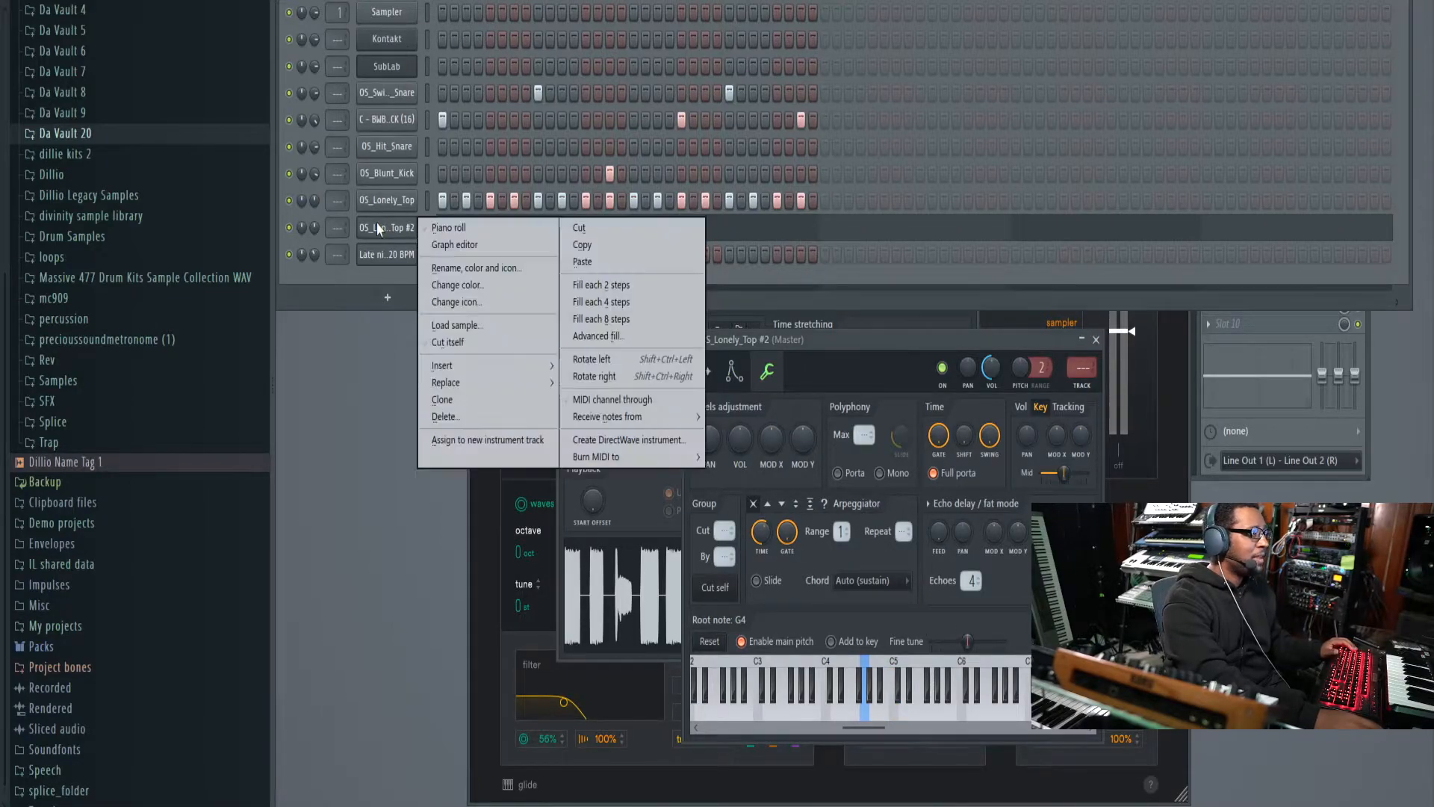
left_click(433, 224)
left_click(698, 175)
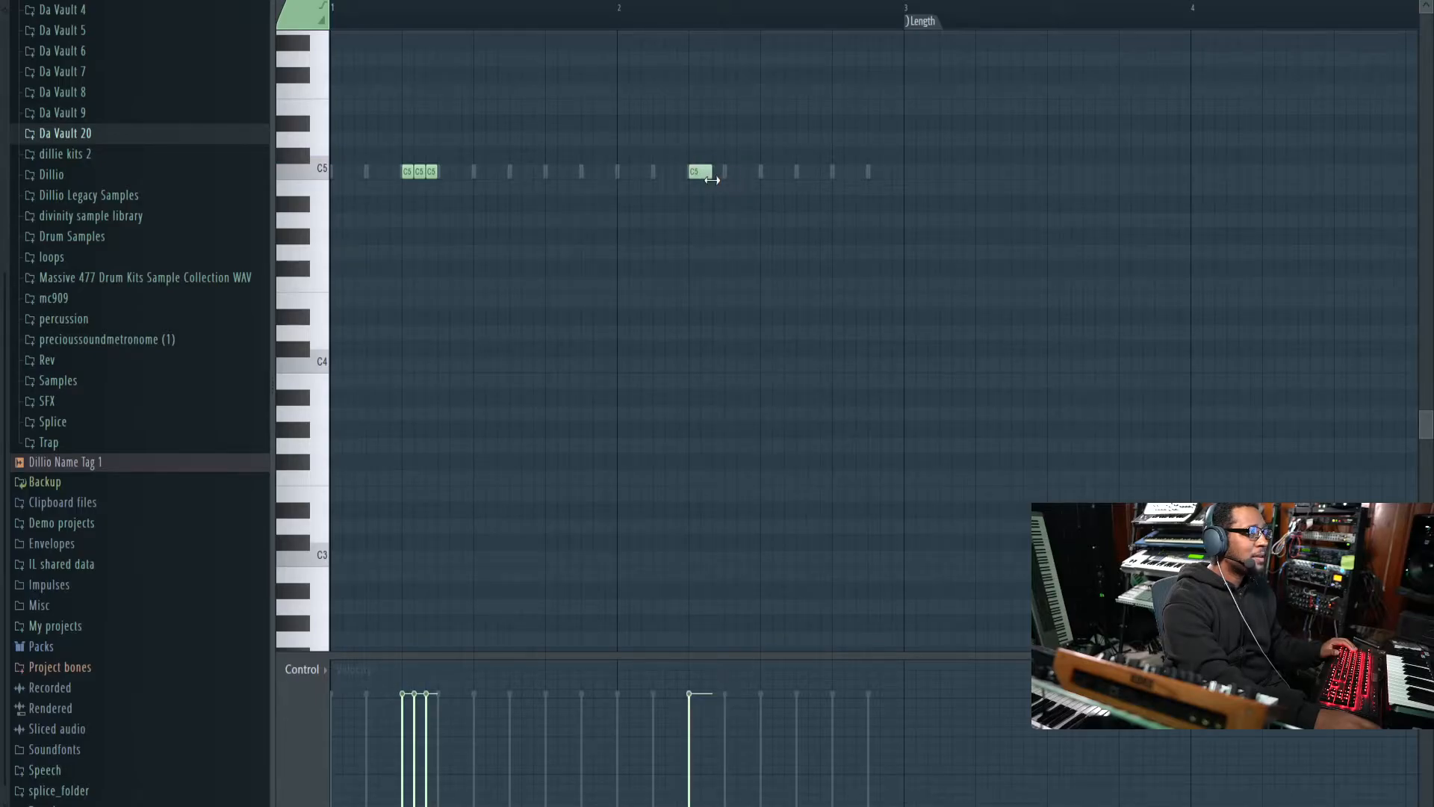
left_click(708, 173)
left_click(705, 179)
left_click_drag(707, 173, 700, 174)
left_click(709, 203)
left_click(732, 252)
left_click(755, 333)
left_click_drag(759, 334, 747, 335)
key("space")
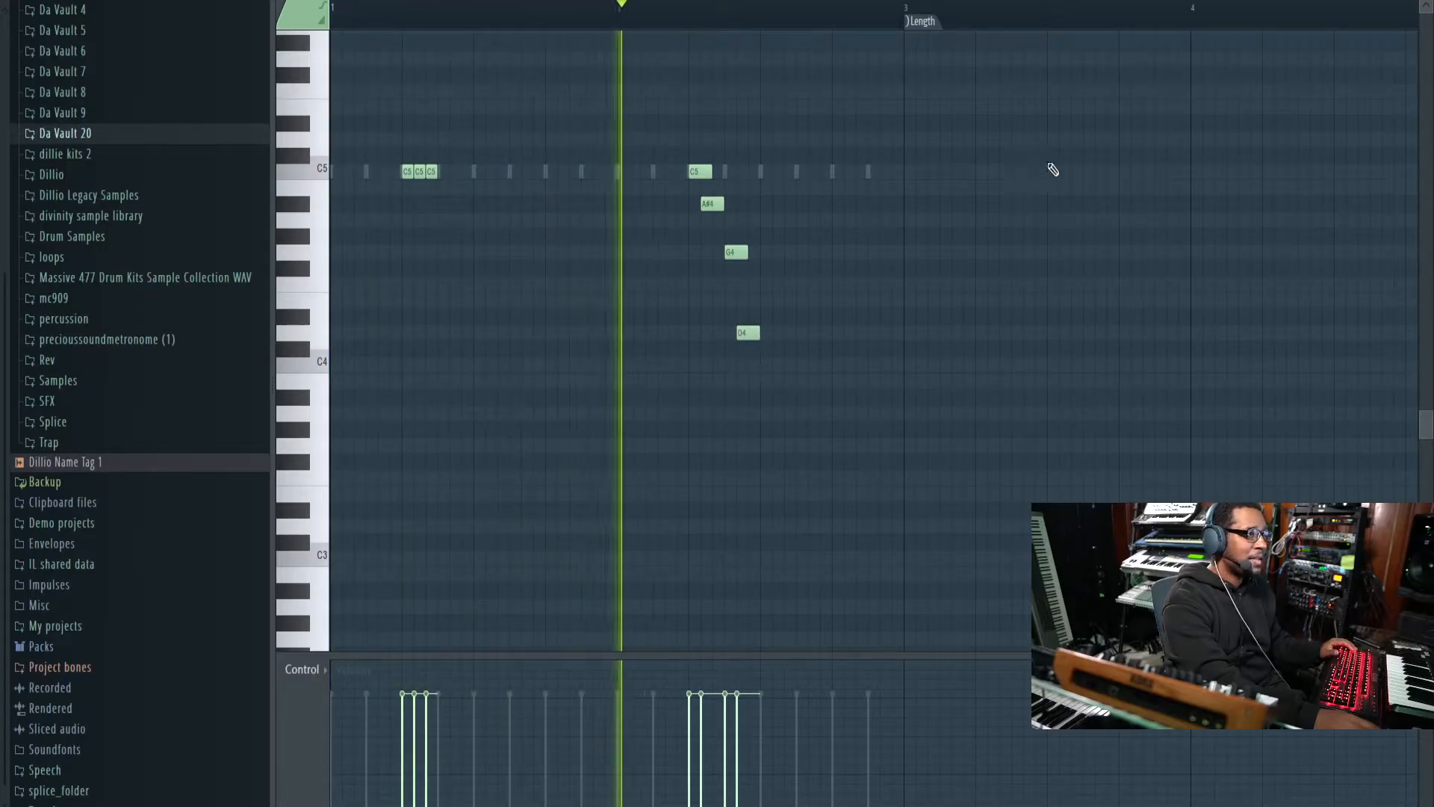
Step: Move the G4 and D4 notes one snap step earlier and return to the channel rack
left_click_drag(737, 253, 725, 252)
left_click_drag(746, 331, 734, 331)
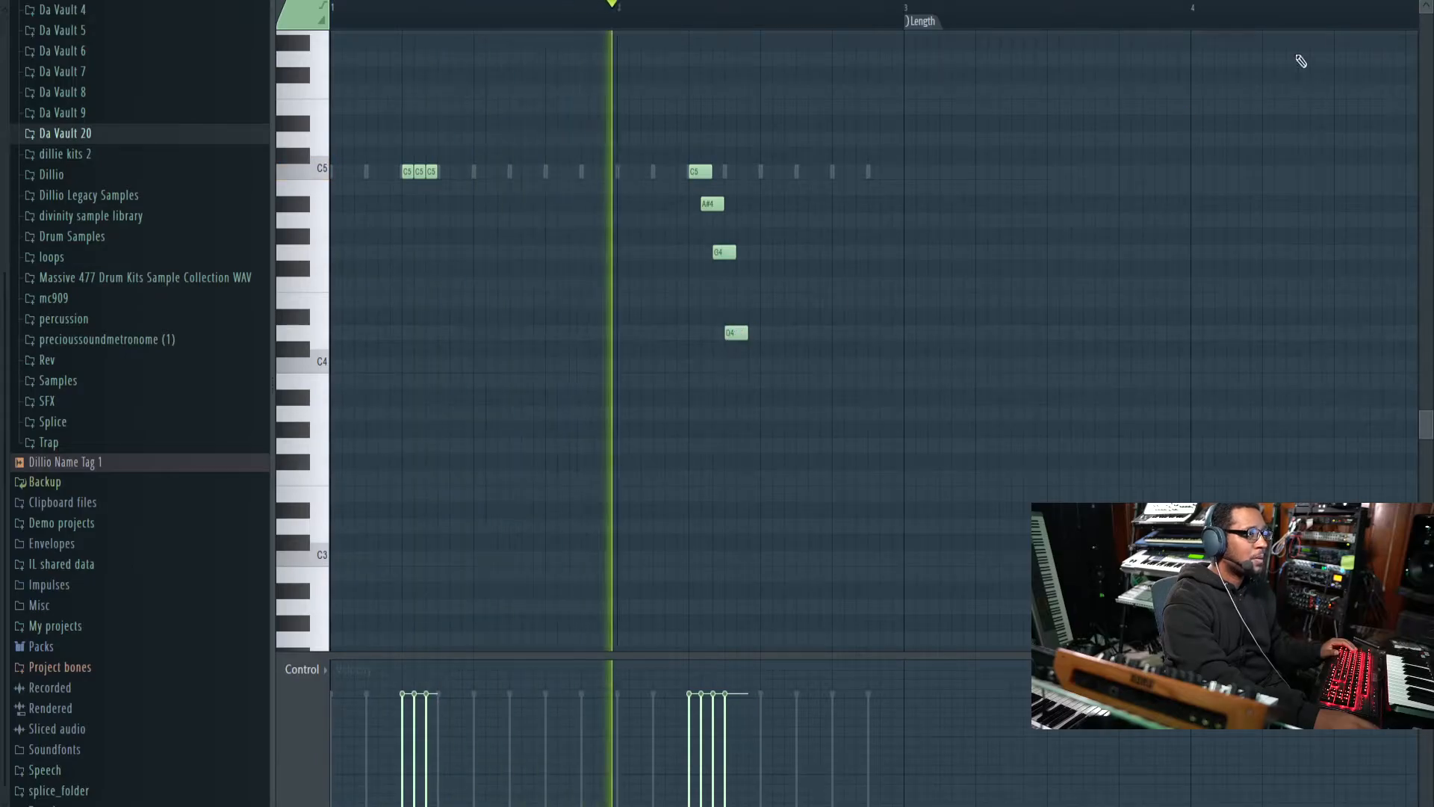
key("F7")
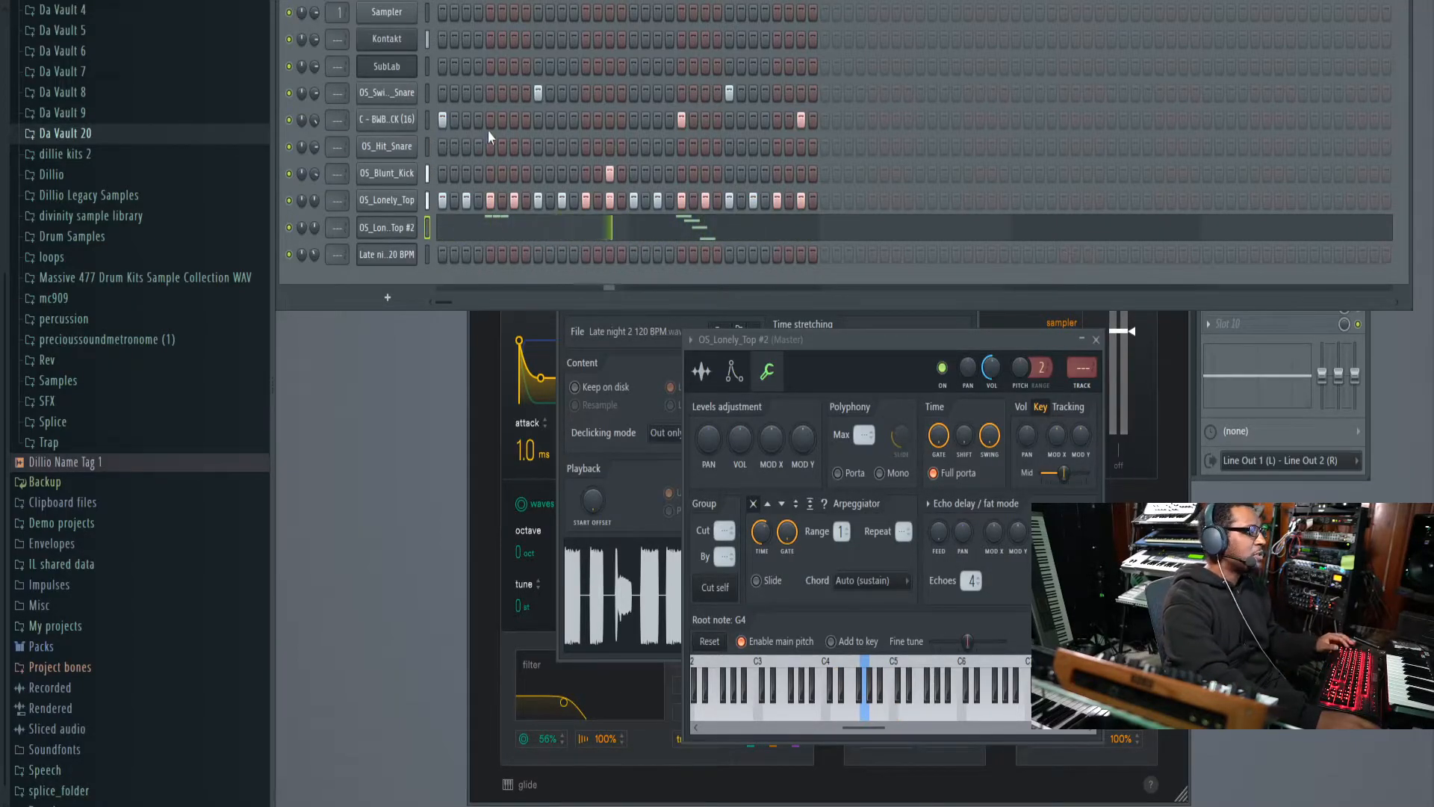
key("space")
Step: Create a new empty pattern and load the 808 Signature 1 preset in SubLab
key("F4")
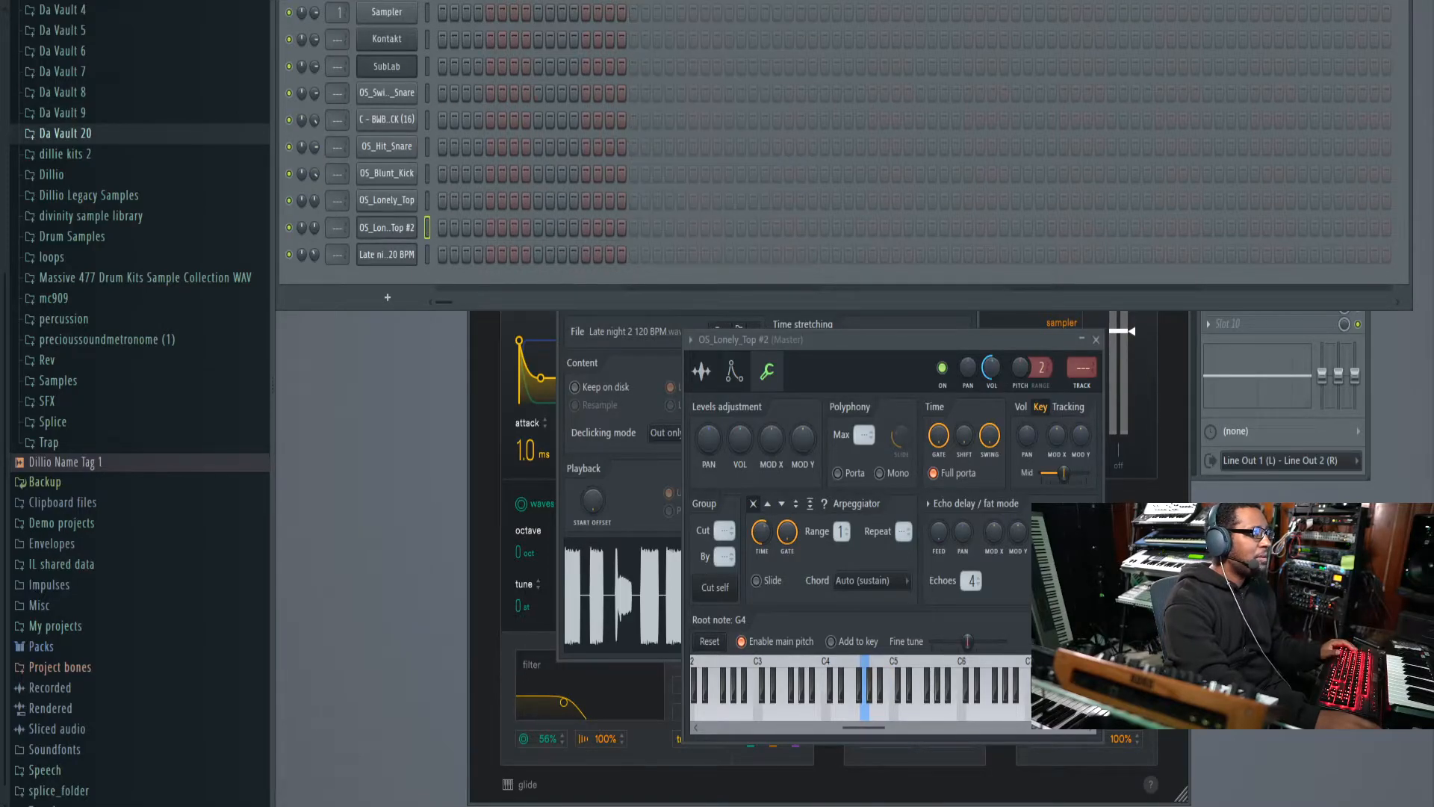
left_click(383, 67)
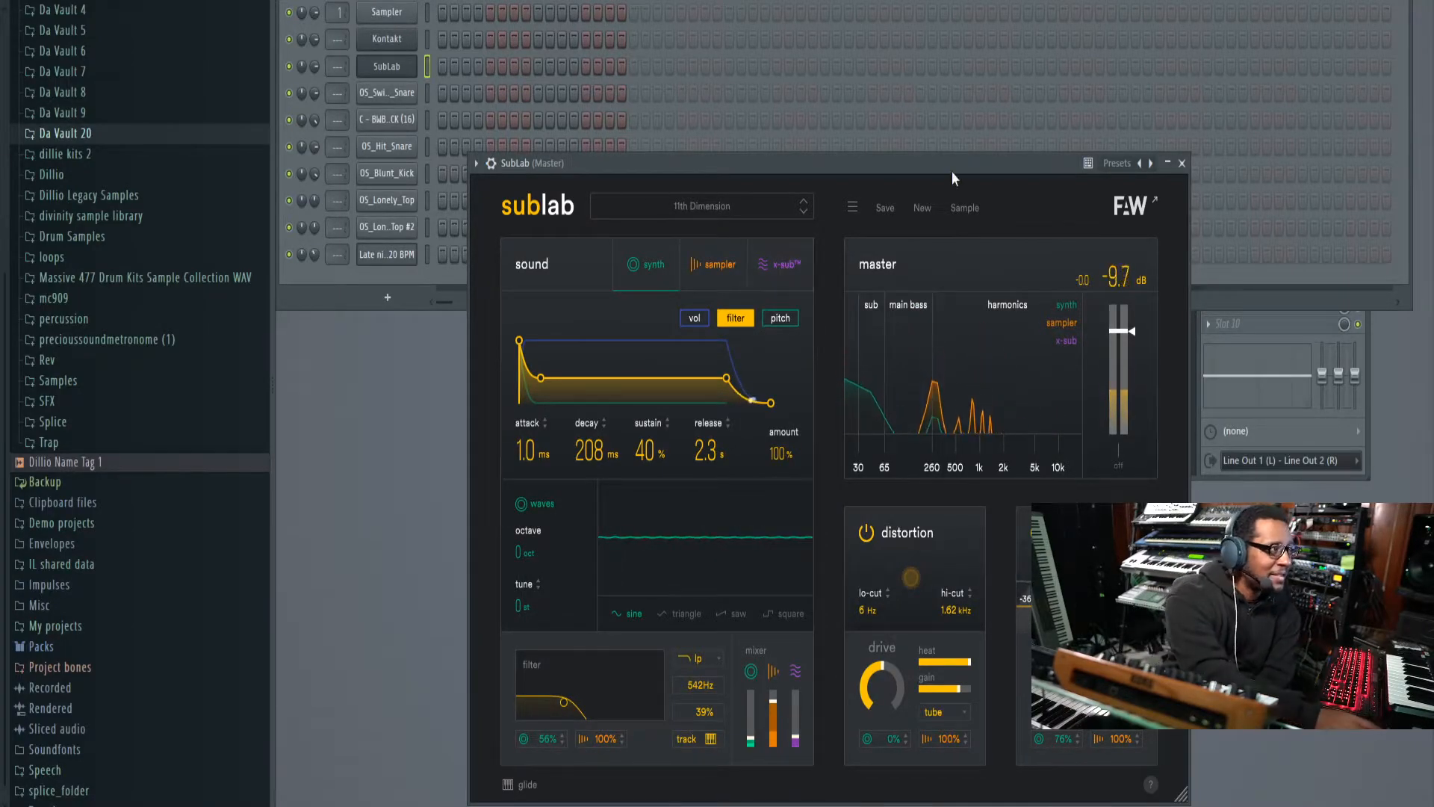
left_click(804, 212)
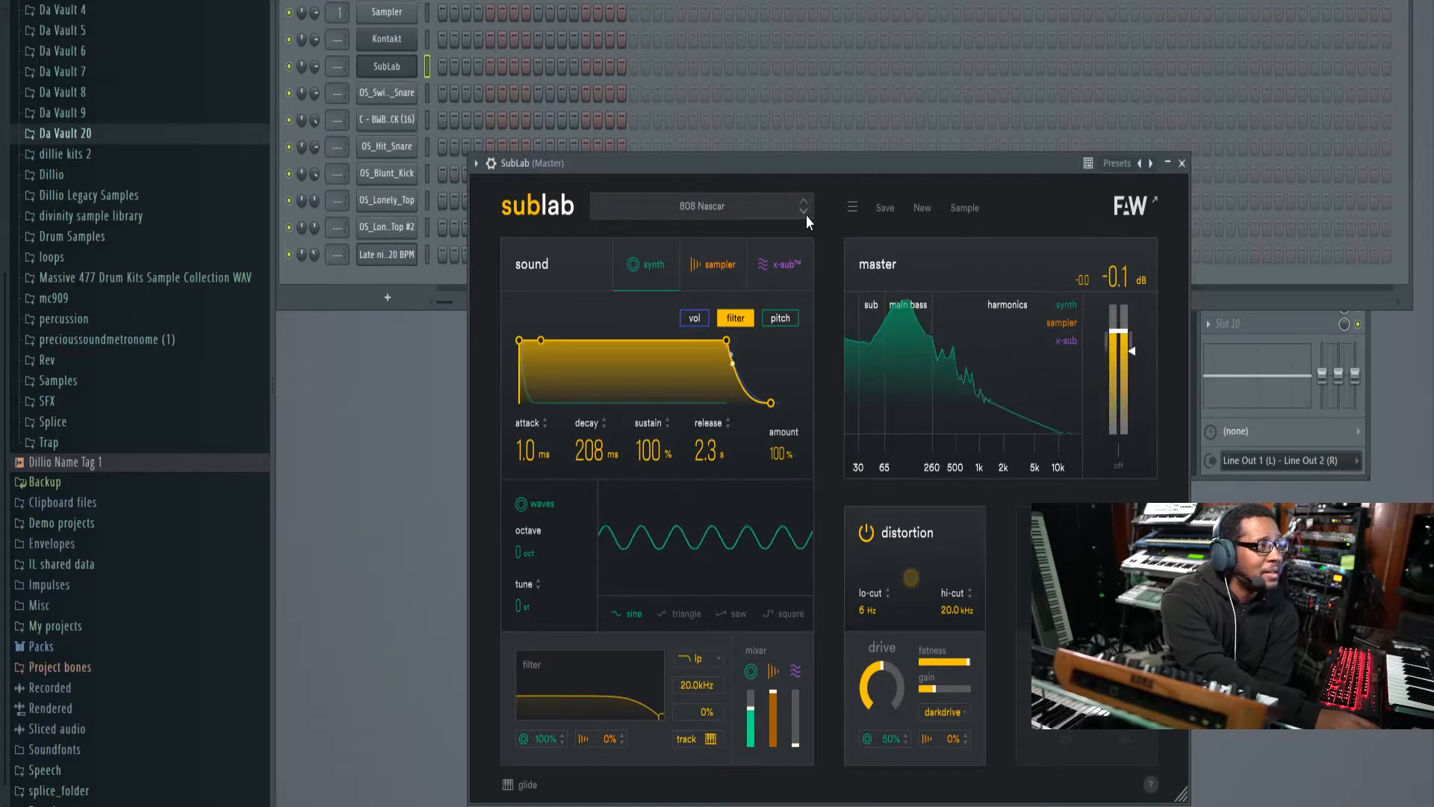
left_click(806, 212)
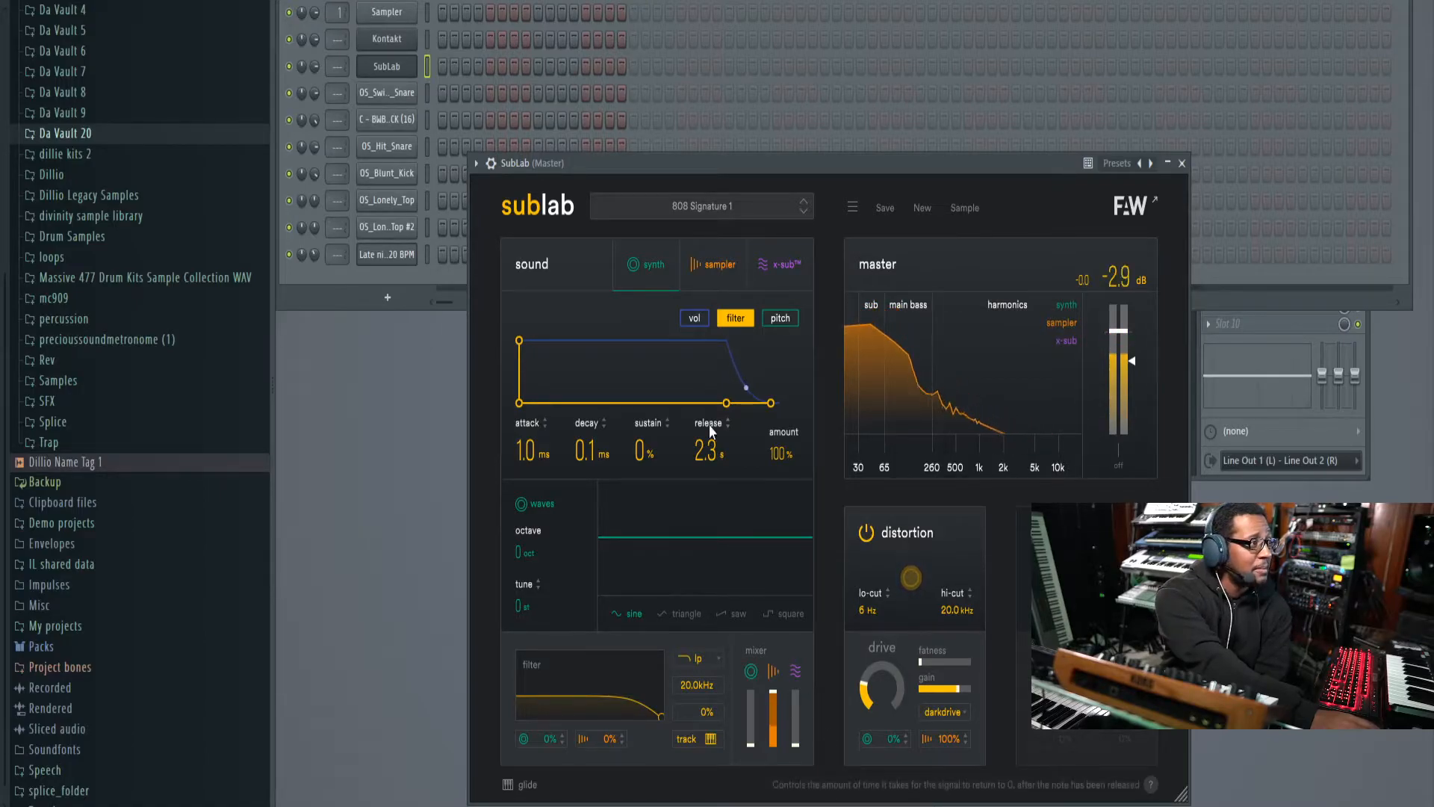
Step: Set SubLab's filter envelope release to 6.9 s and its volume envelope release to 878 ms
left_click_drag(711, 437, 705, 338)
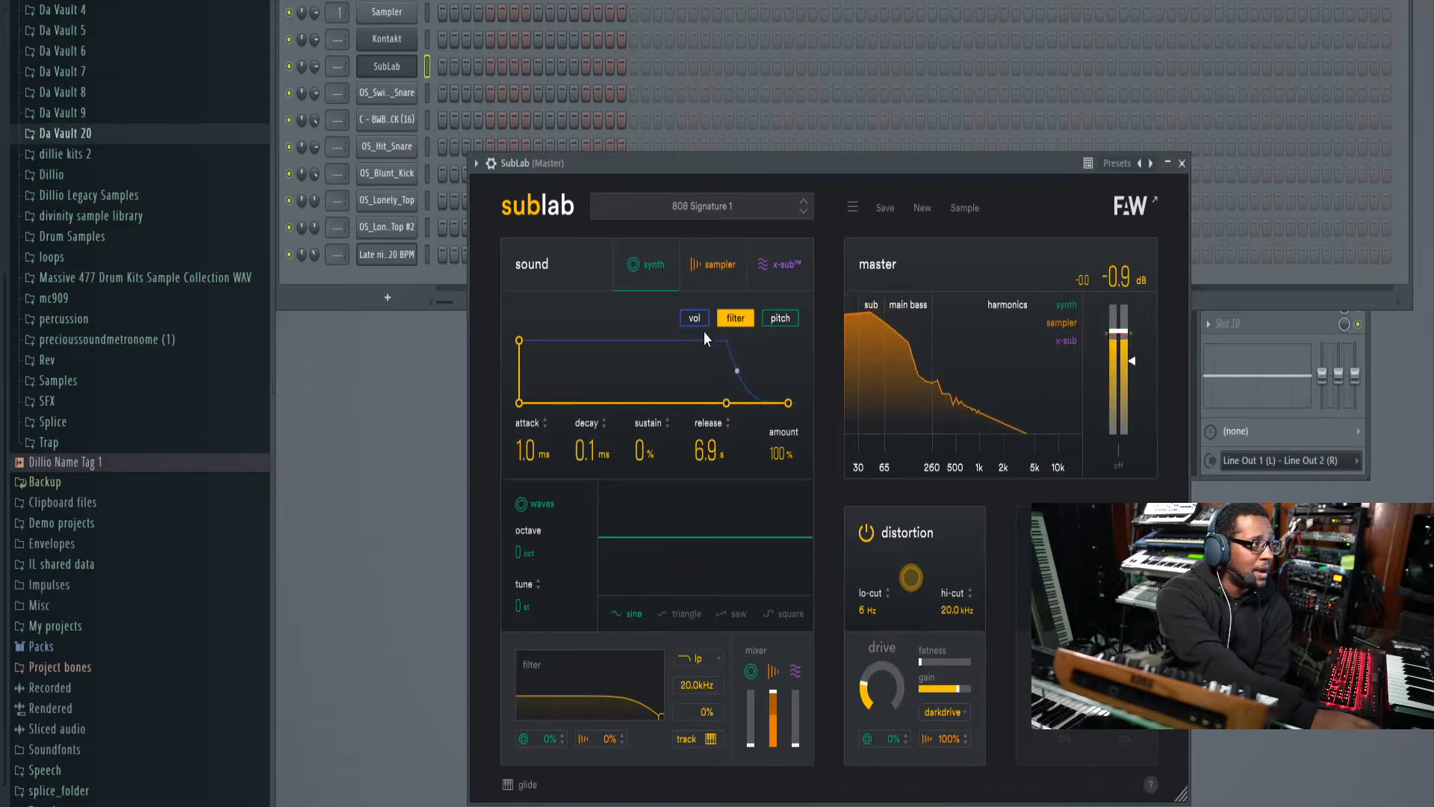
left_click(694, 319)
left_click_drag(741, 160, 801, 80)
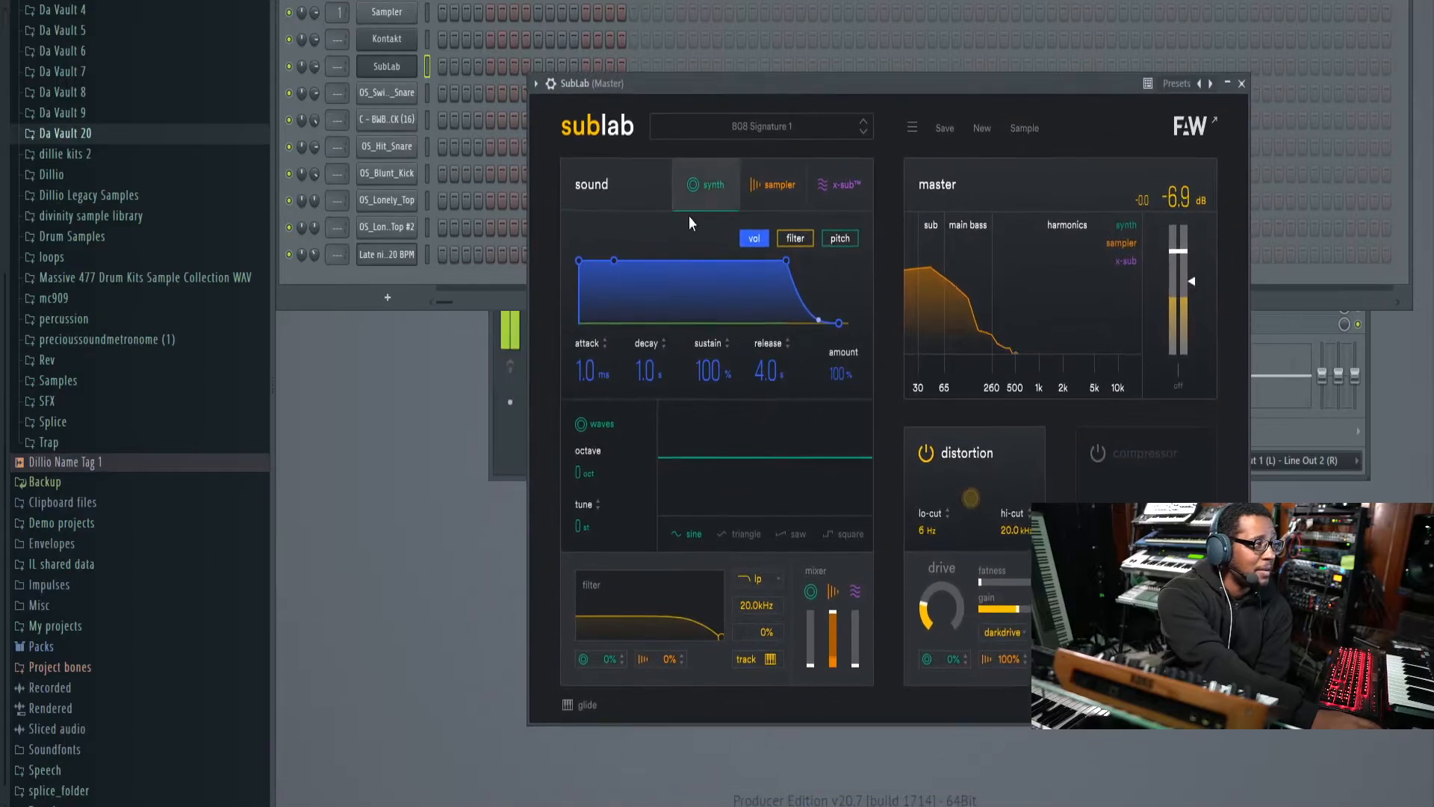
left_click_drag(767, 371, 777, 402)
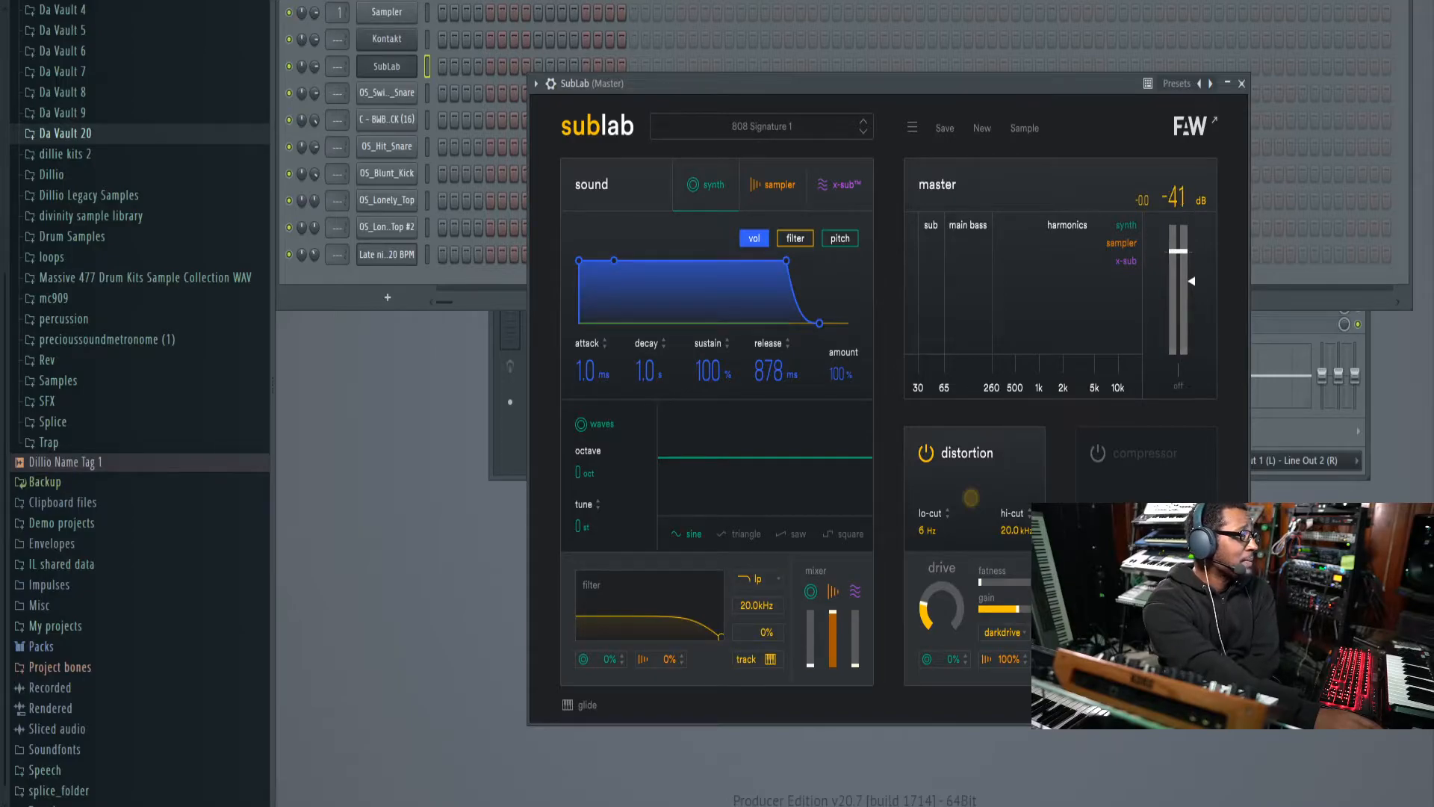
Step: Record a SubLab bass line into Pattern 3 along with the arranged chords and drums
key("F5")
left_click(770, 210)
right_click(788, 187)
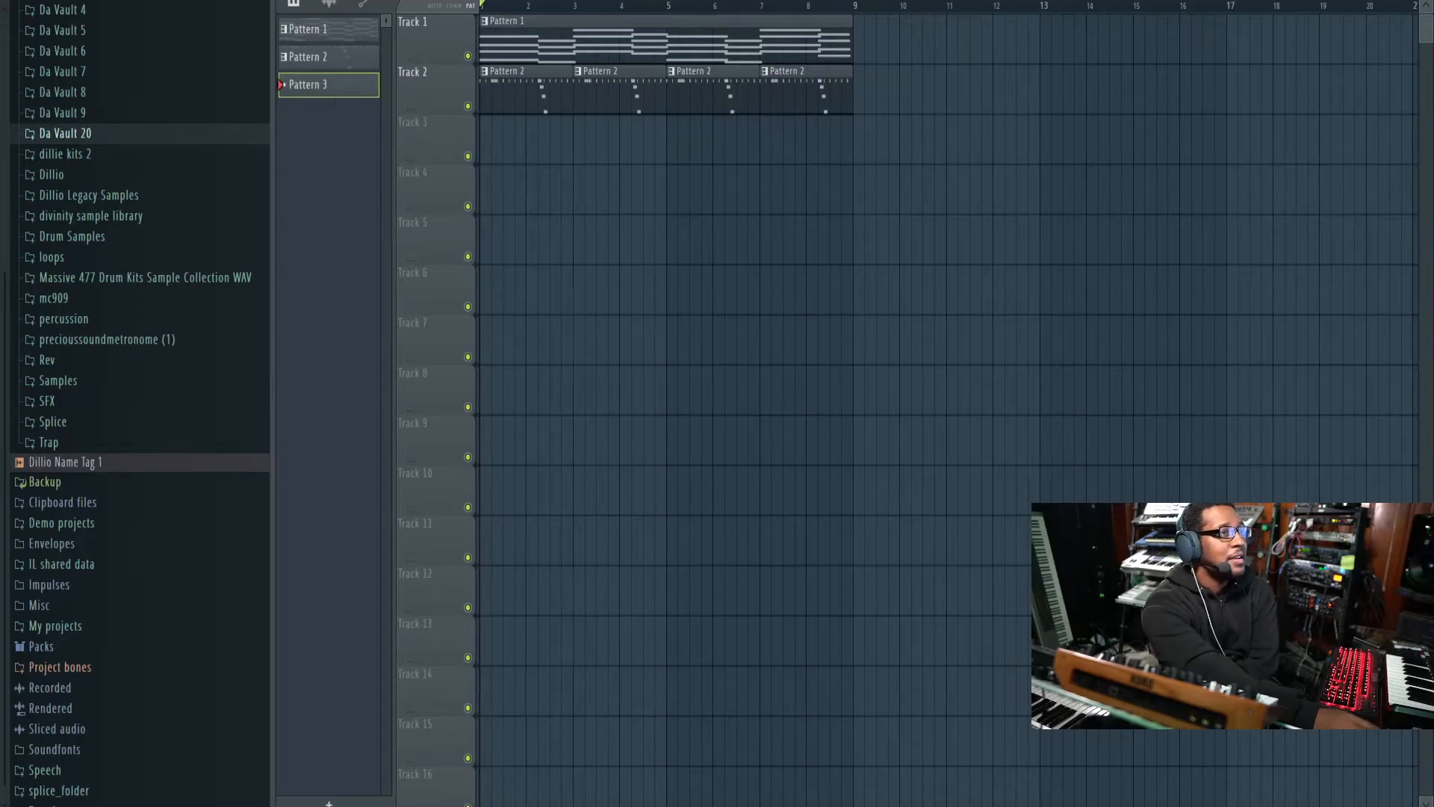
key("F5")
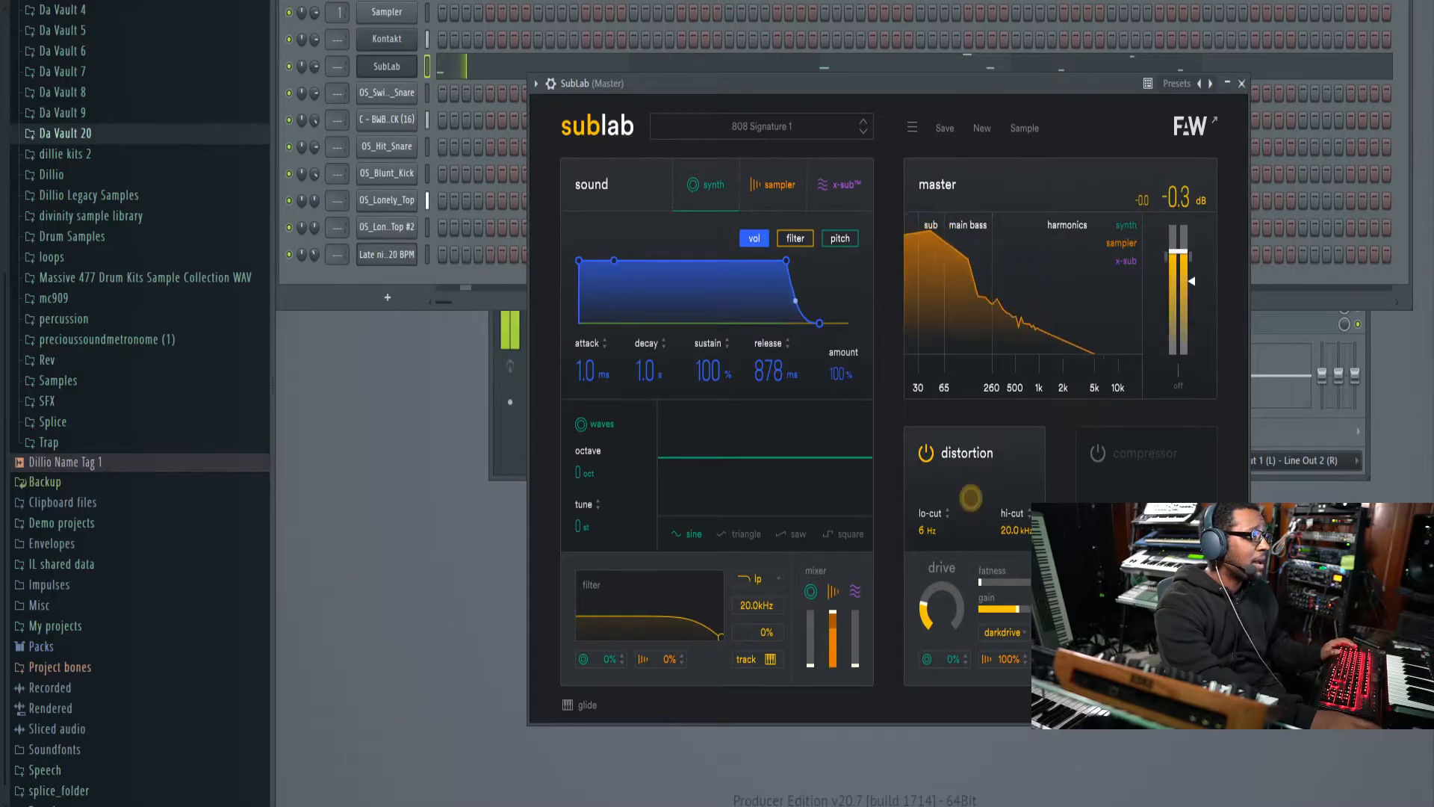
left_click(315, 68)
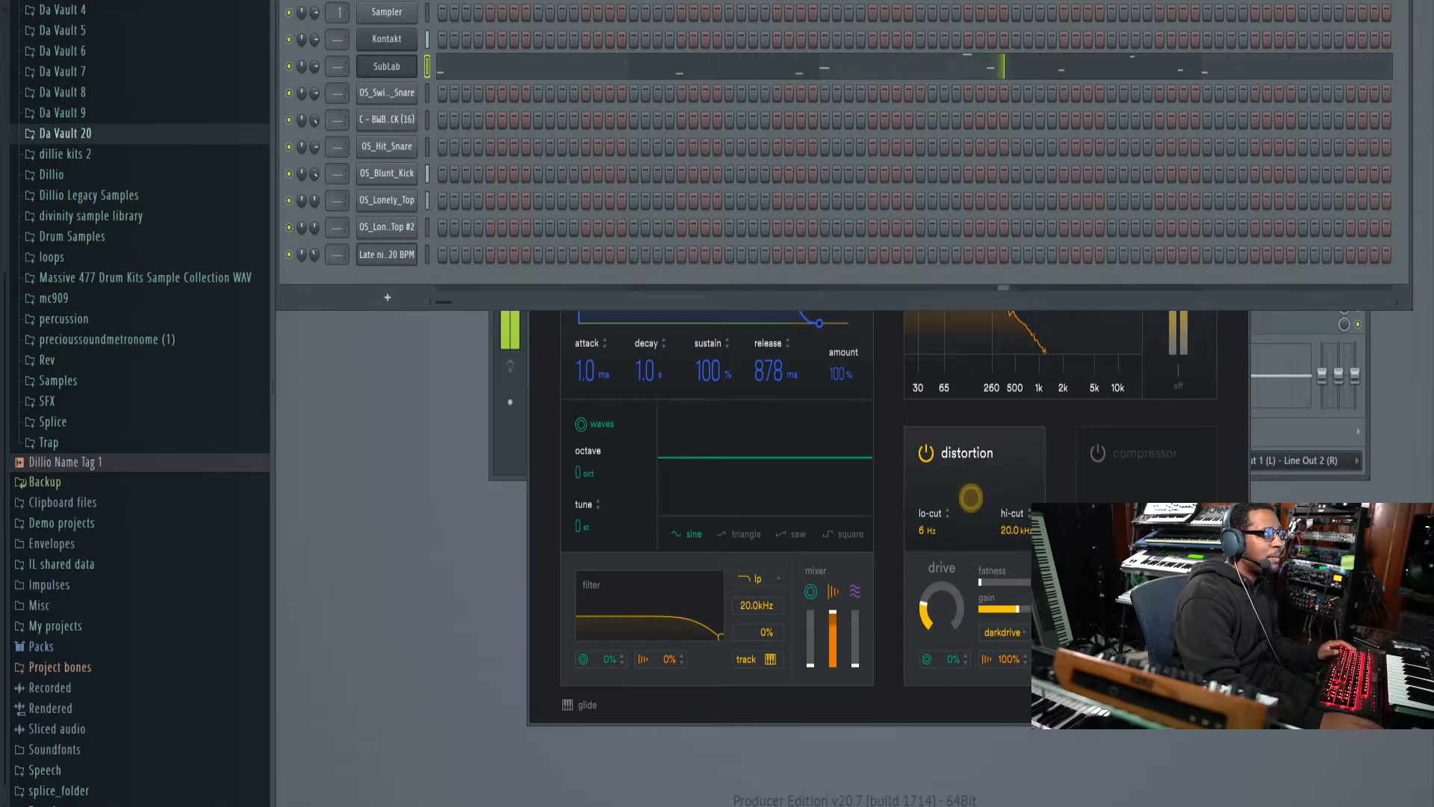
key("space")
Step: Switch back to Pattern 2 and add a hit on step 1 of the Late night 2 120 BPM channel
key("KP_Add")
key("KP_Subtract")
key("KP_Subtract")
left_click(427, 255)
left_click(443, 254)
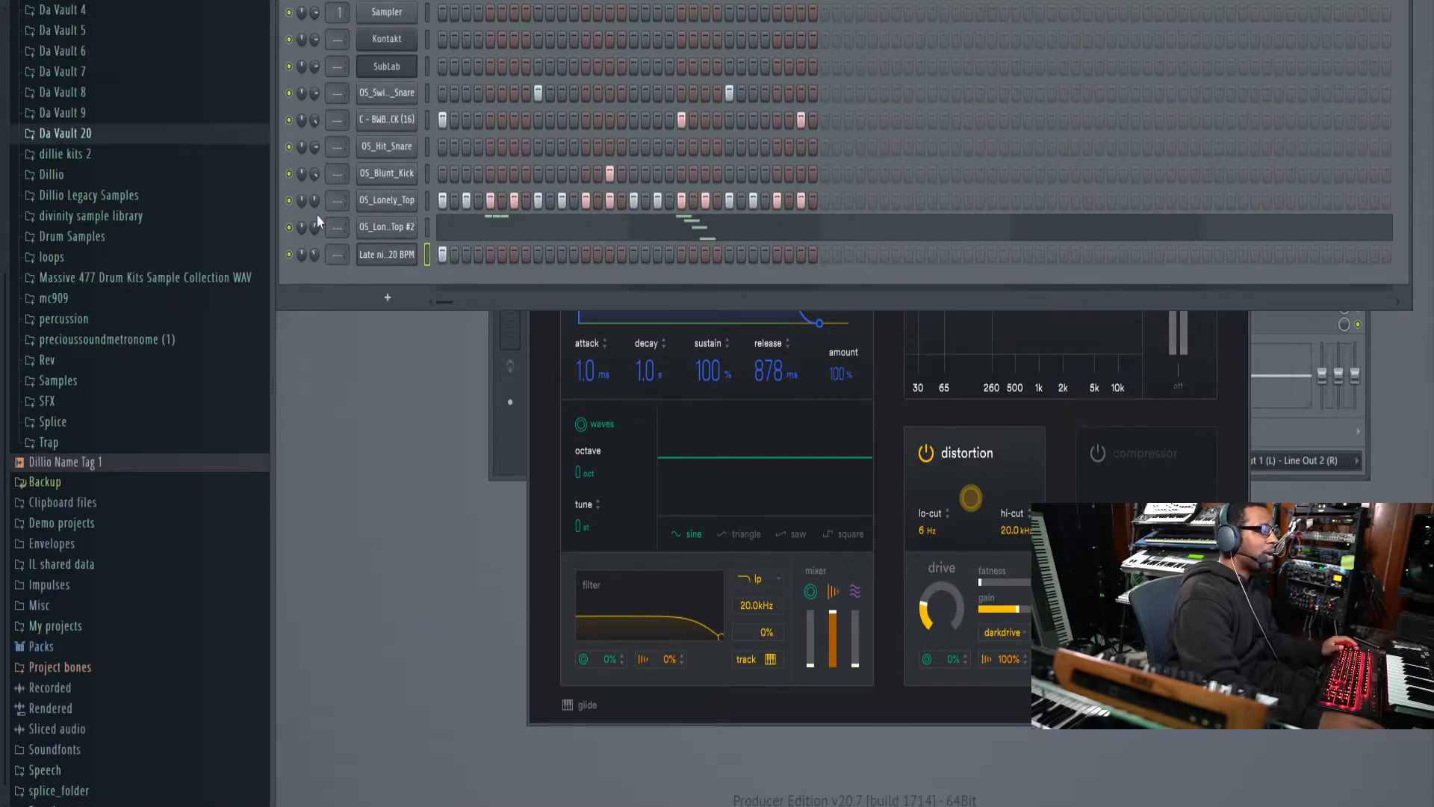
Step: Open the Late night 2 120 BPM channel settings and audition the sample in solo
left_click(395, 260)
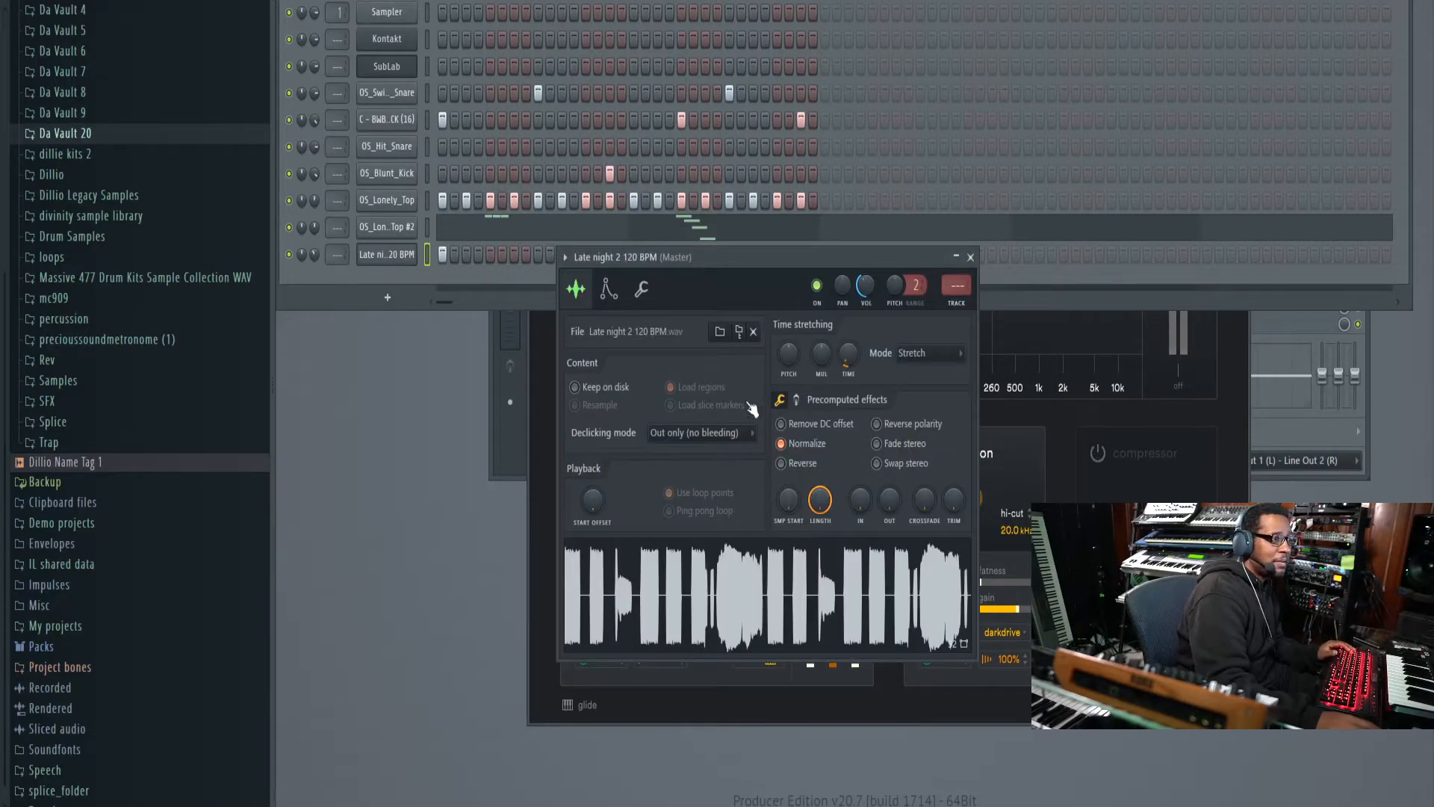
right_click(289, 256)
left_click(310, 266)
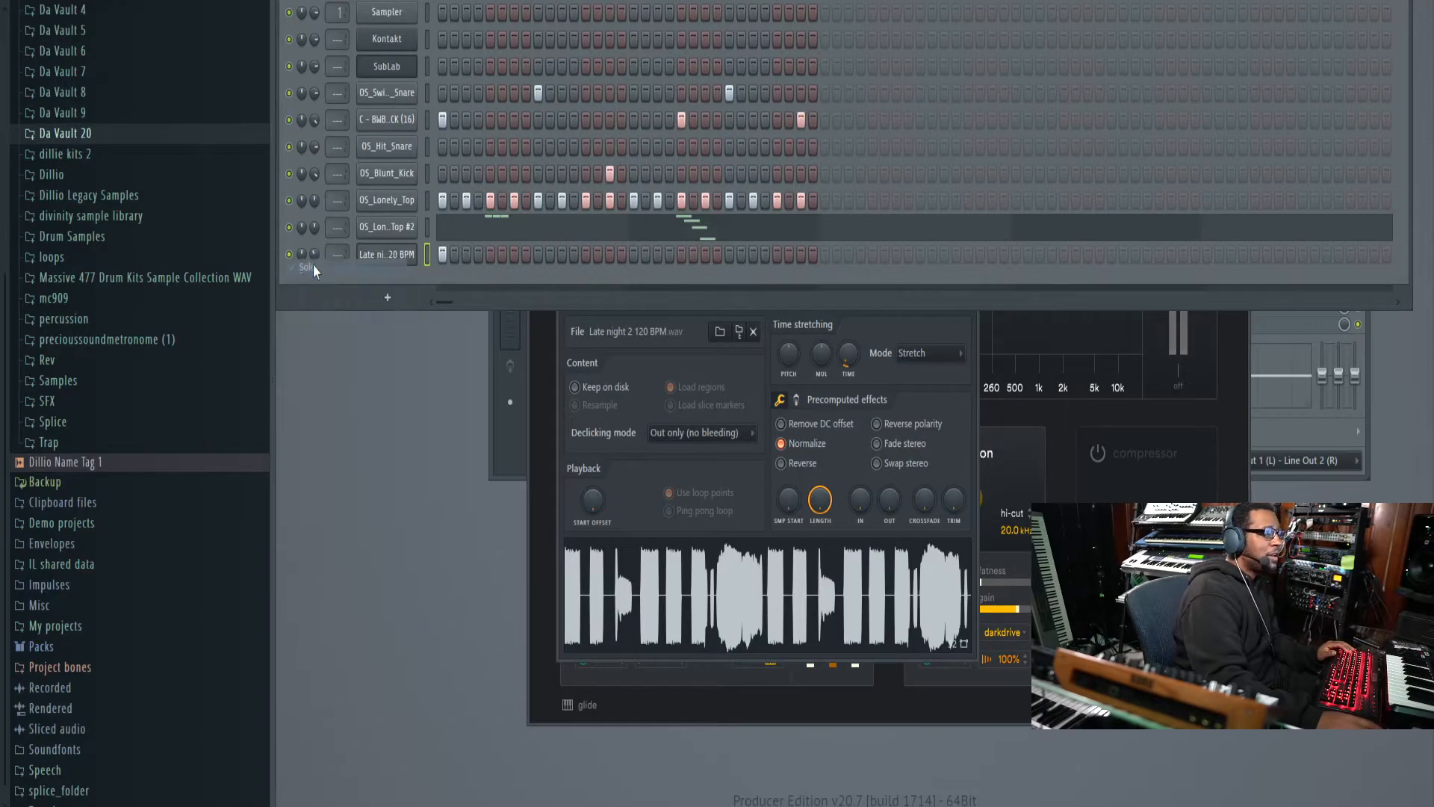
key("space")
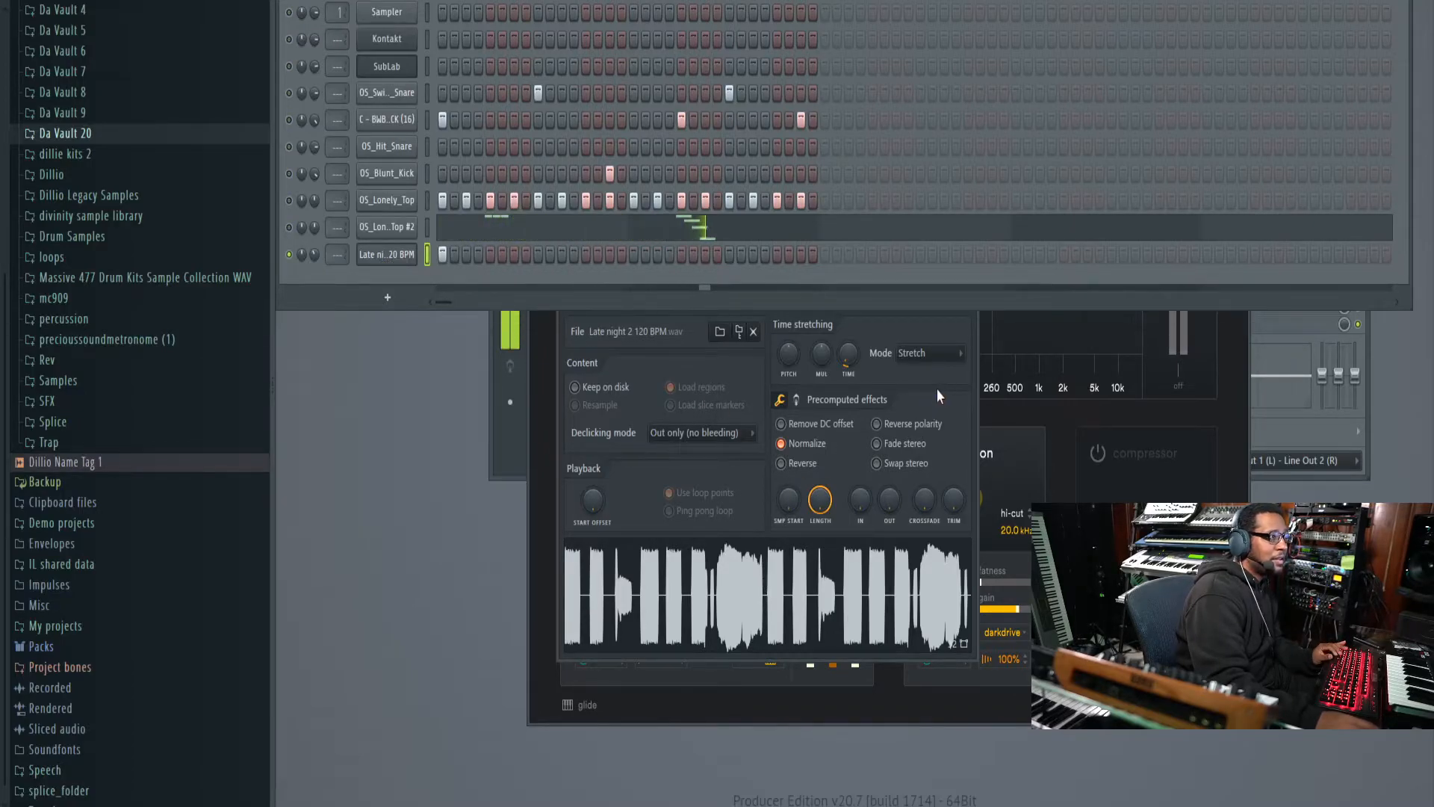
Step: Make the Late night 2 120 BPM channel cut itself and show its envelope and root note settings
right_click(402, 263)
left_click(463, 370)
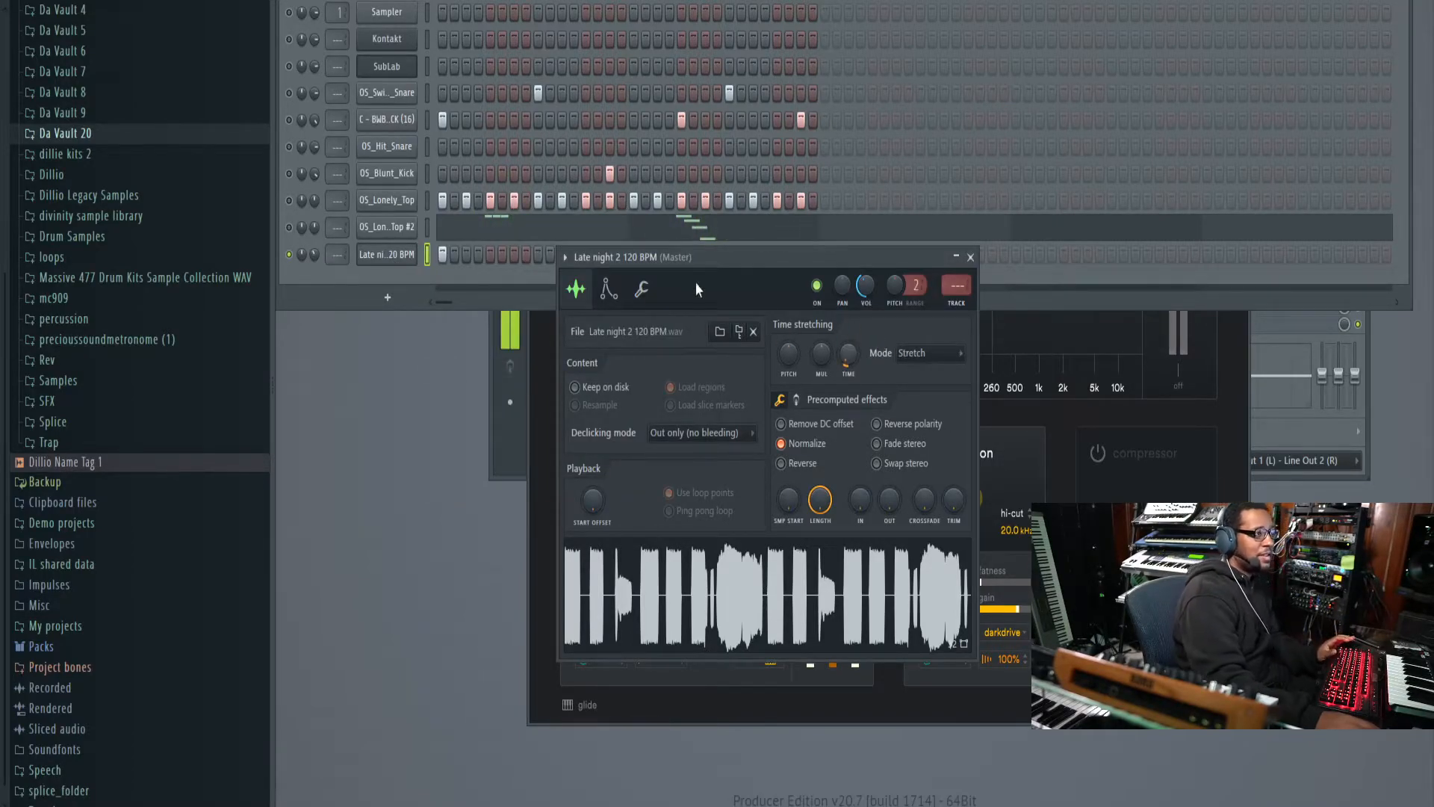
left_click(609, 291)
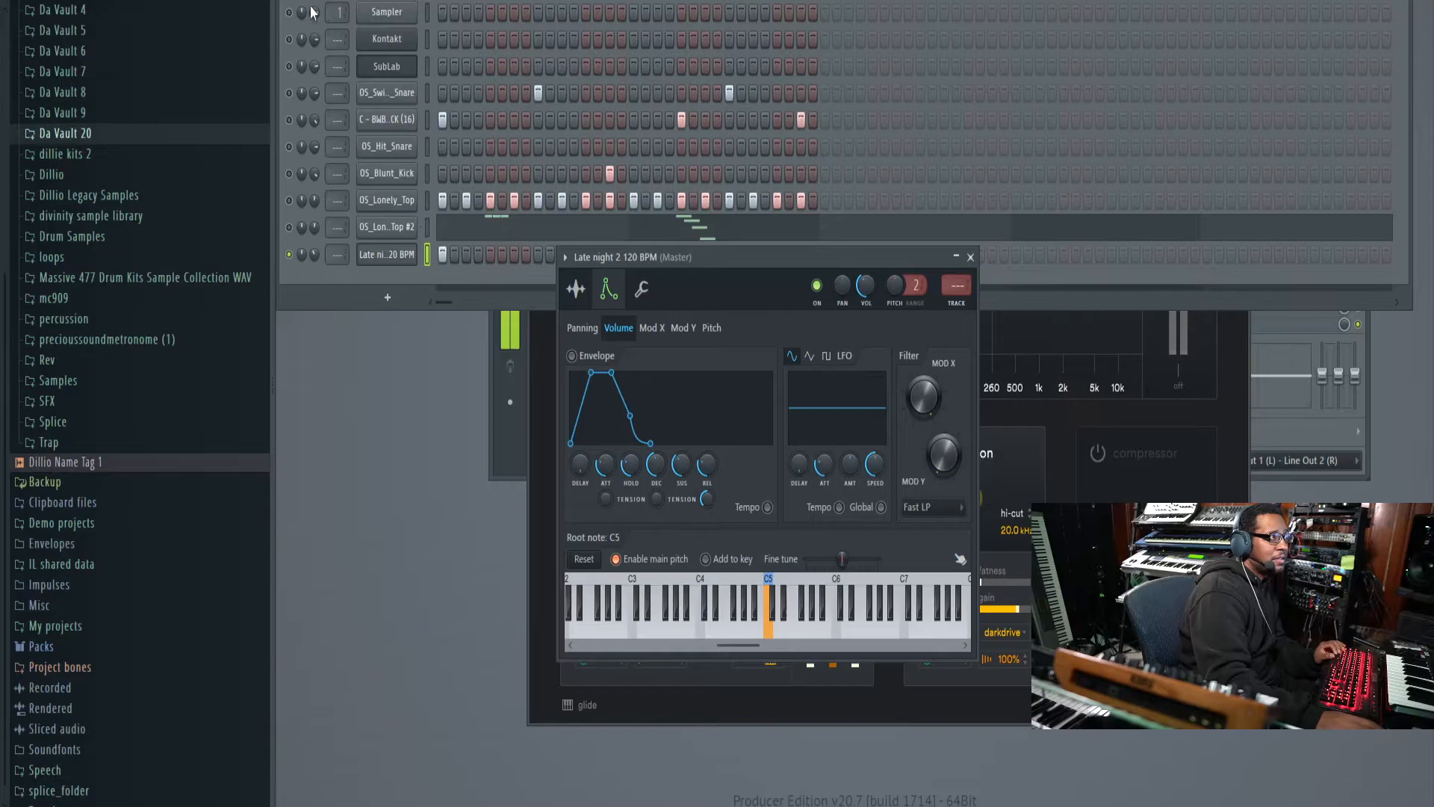
Step: Re-enable all channels by cancelling the solo and play the full drum pattern
right_click(288, 17)
left_click(299, 31)
right_click(289, 13)
left_click(302, 26)
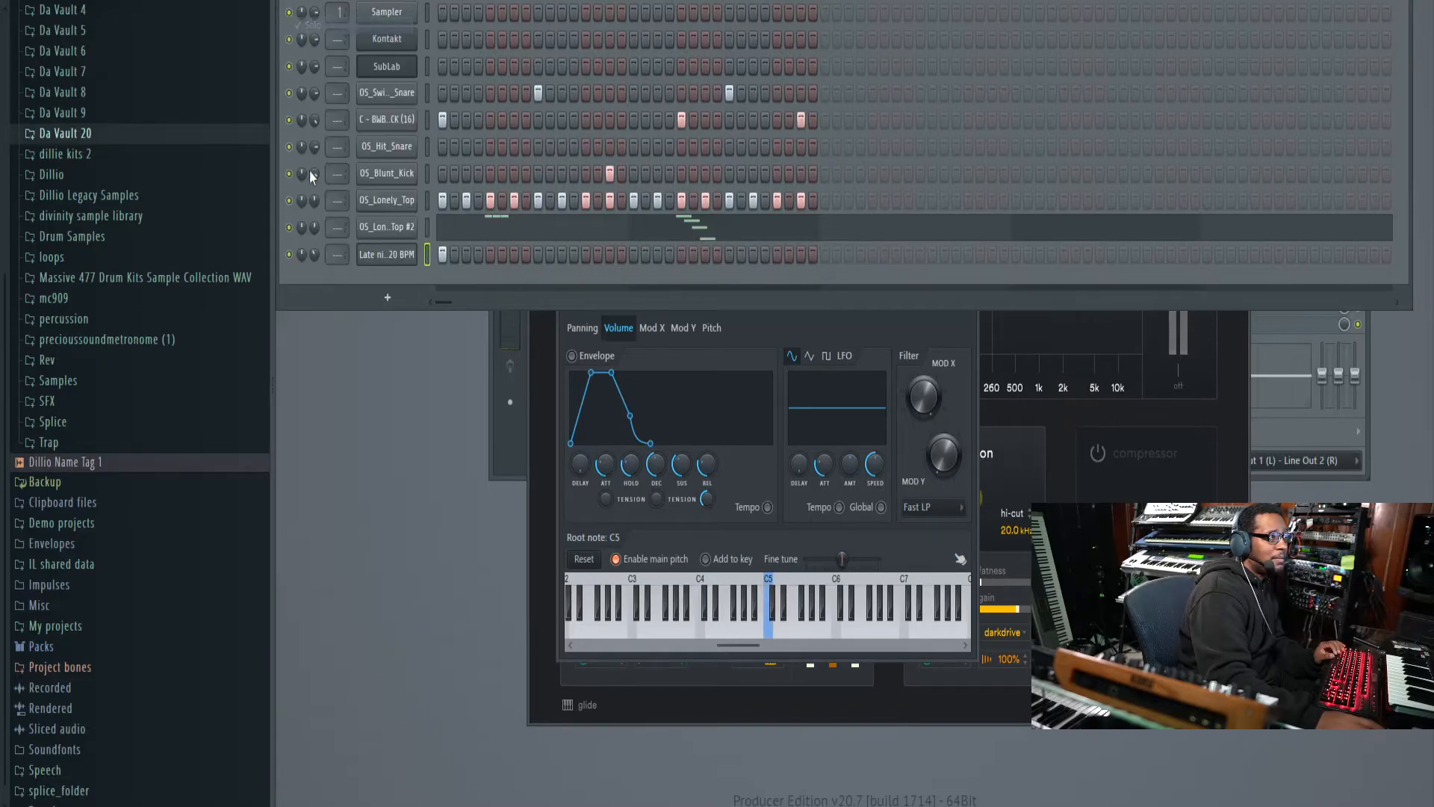
key("space")
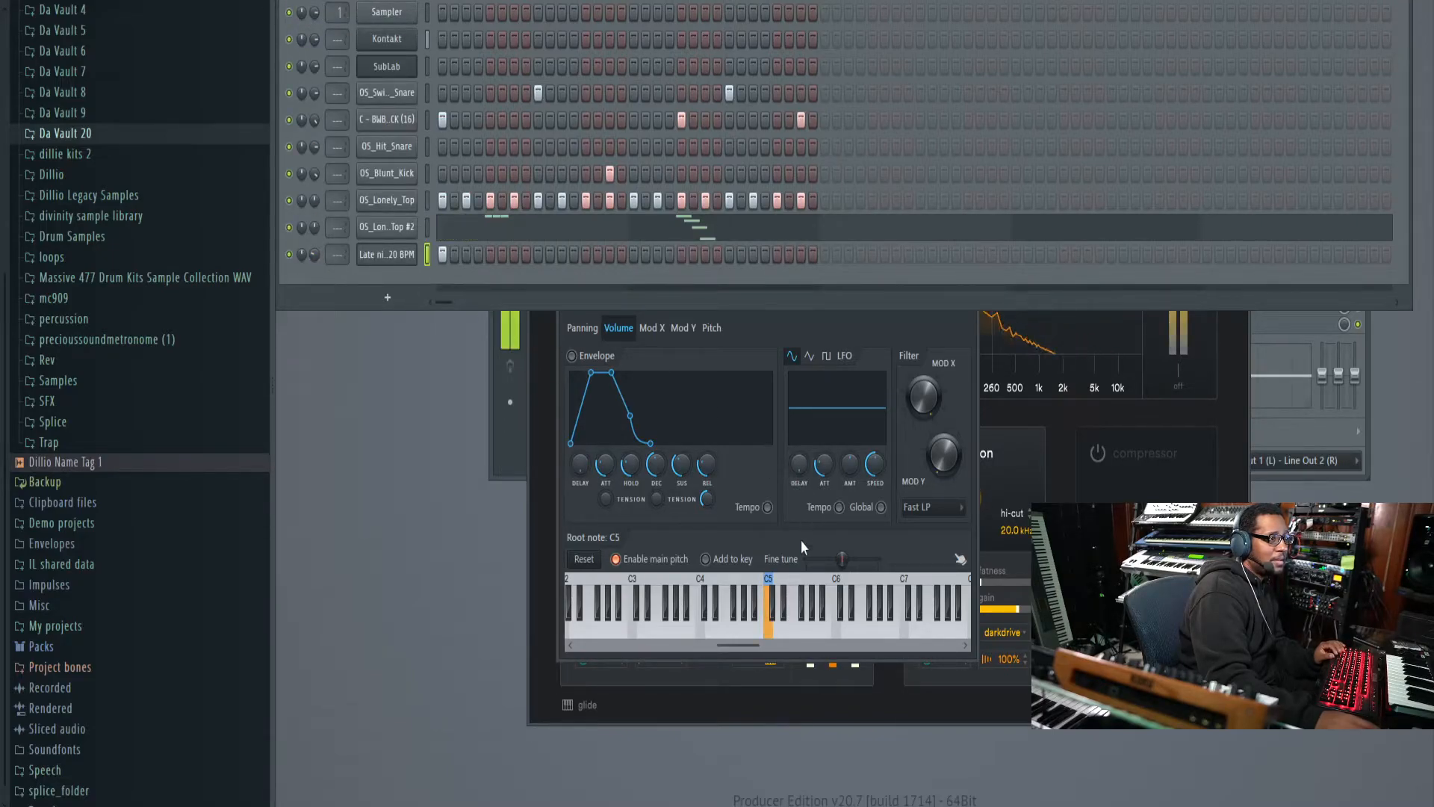
Step: Try A4, G#5 and G#4 as root notes for the Late night 2 120 BPM sample, settling on F4
right_click(766, 633)
right_click(751, 634)
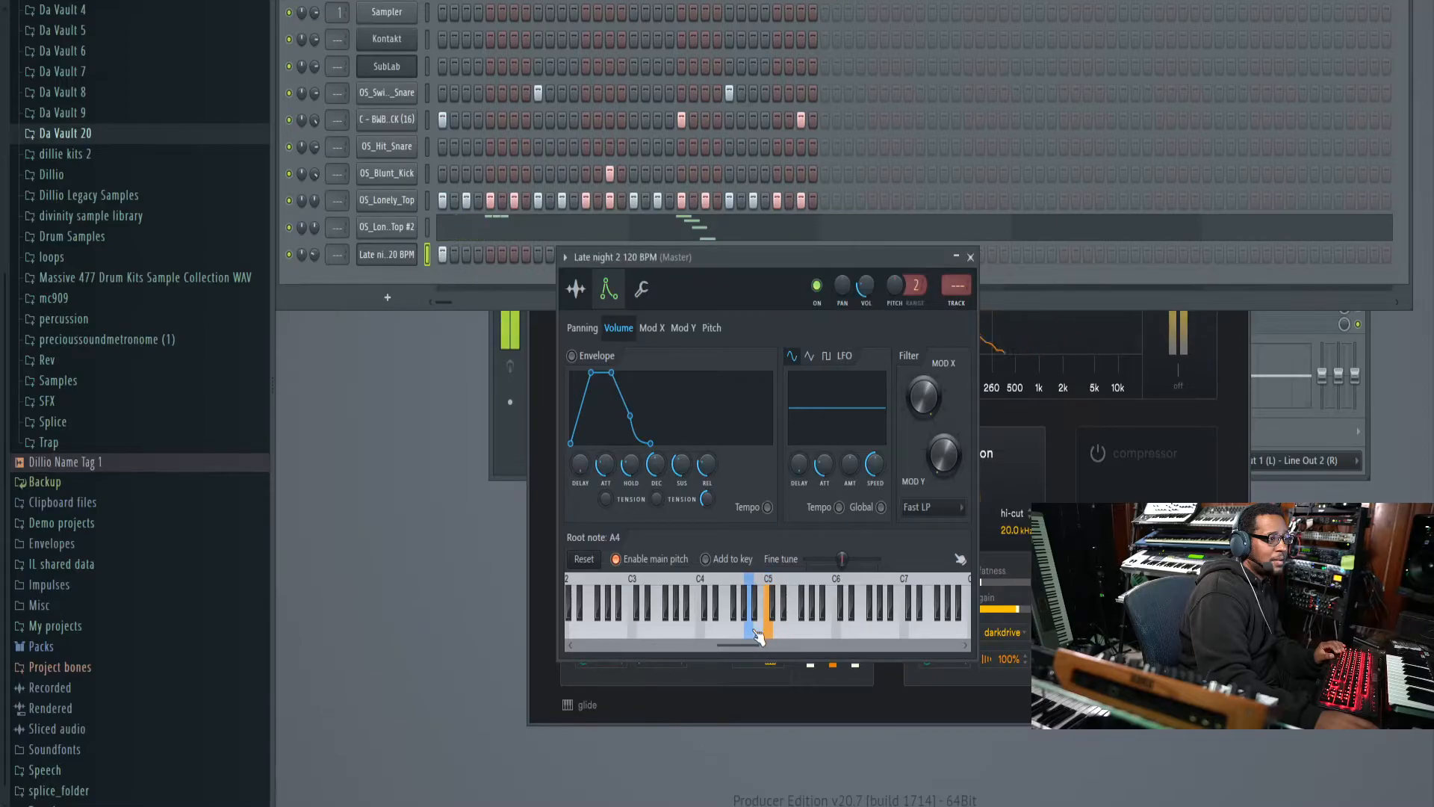
right_click(738, 637)
right_click(746, 606)
right_click(815, 608)
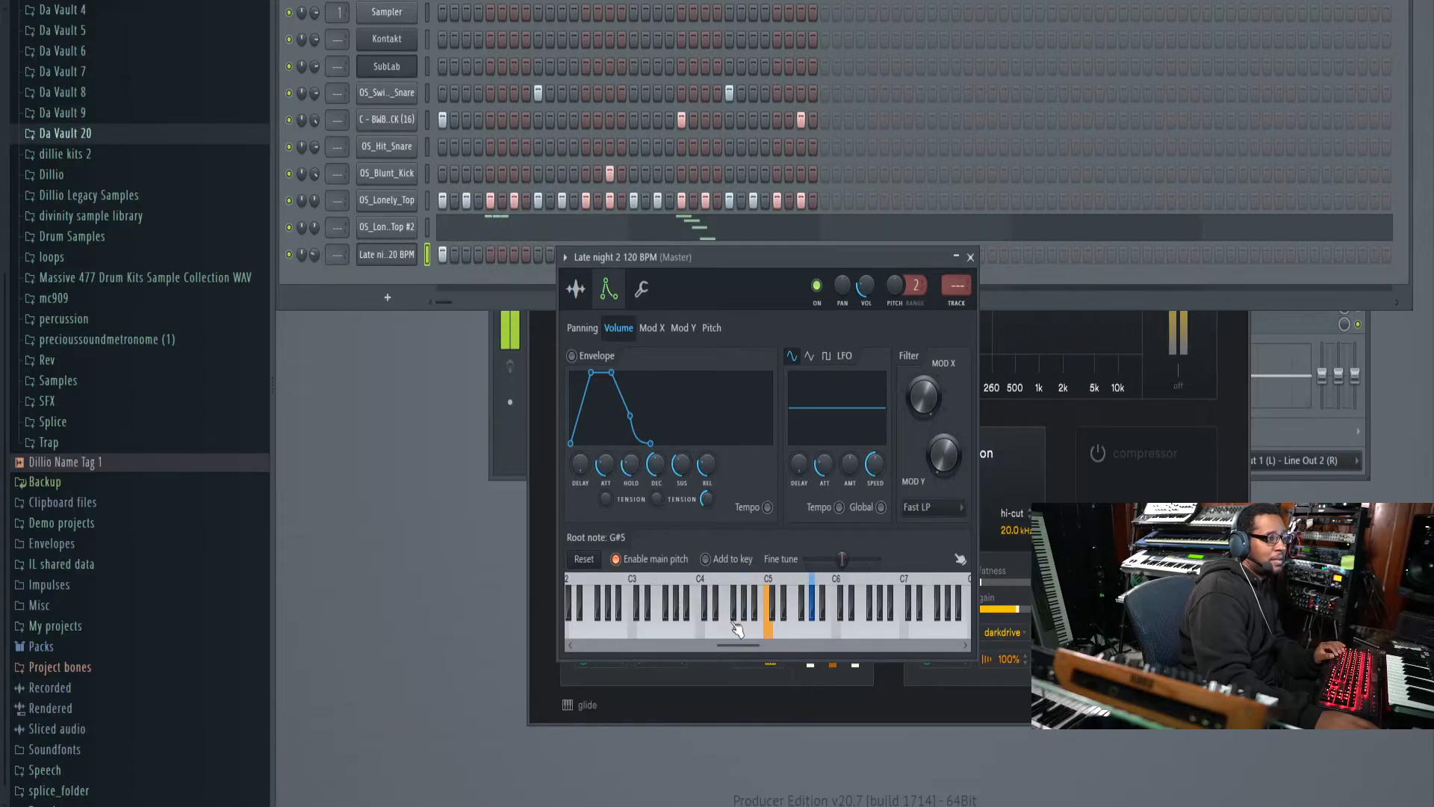
key("space")
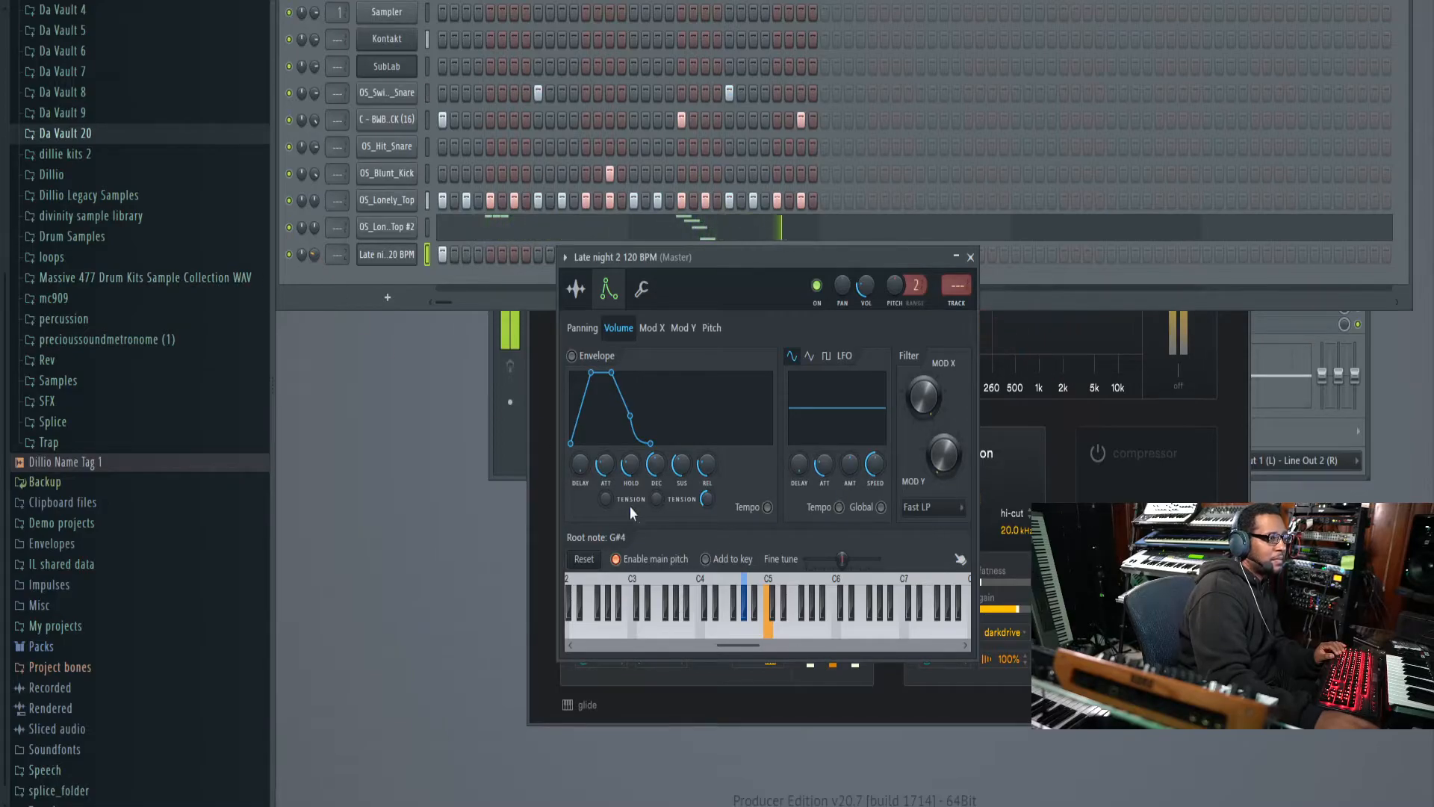
right_click(732, 628)
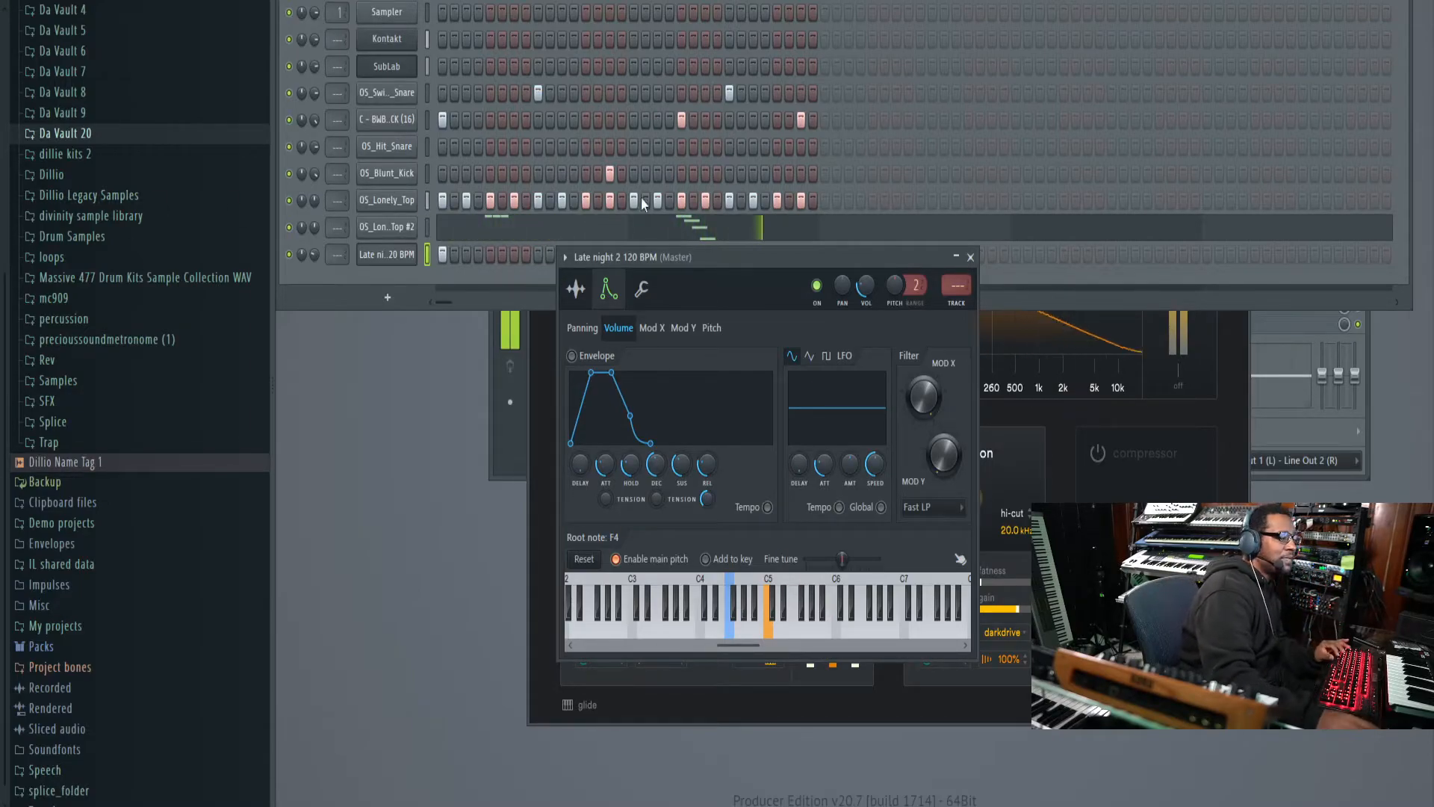
left_click(397, 258)
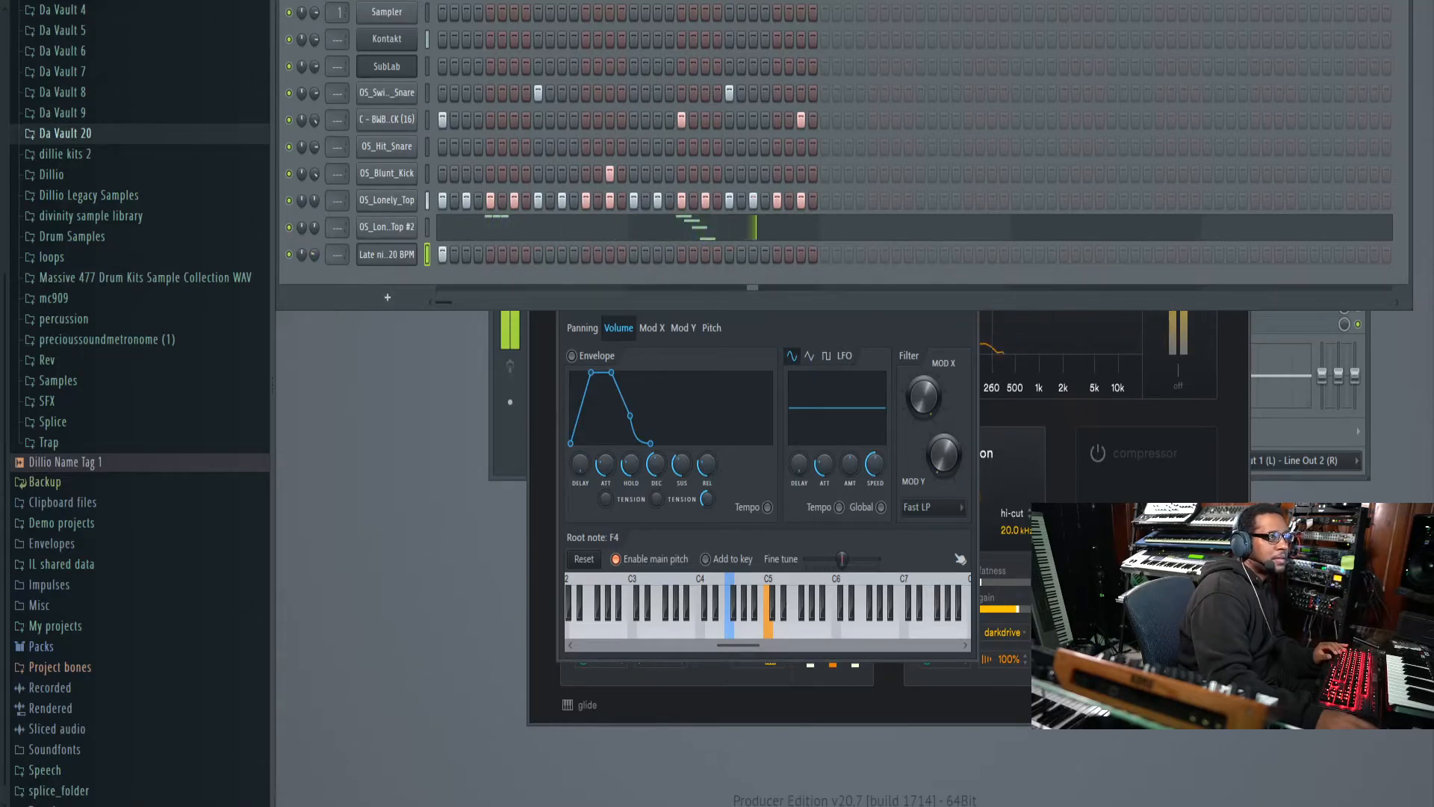
Step: Stop playback and route all channels to their own mixer tracks, starting from Insert 1
key("alt+F8")
key("alt+F8")
key("space")
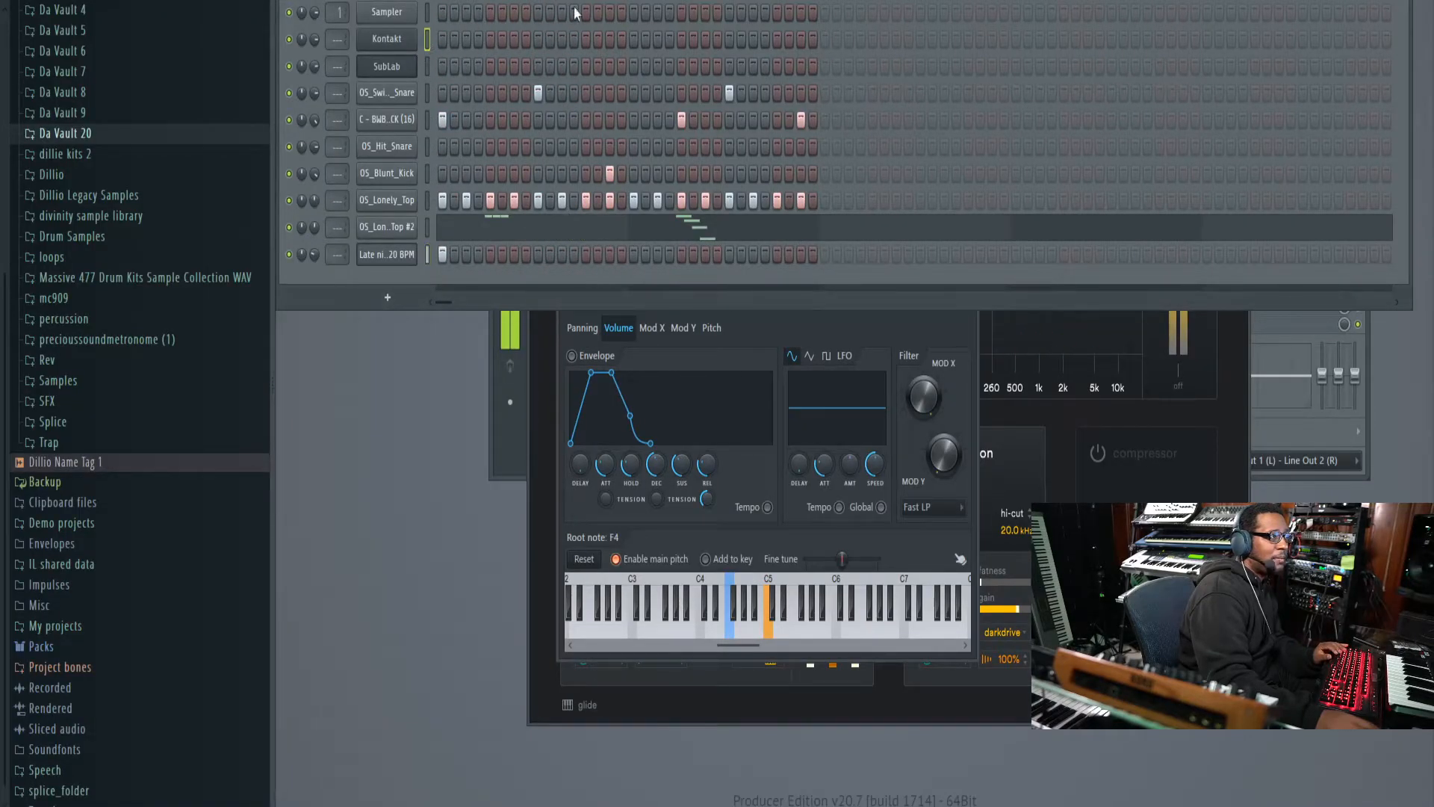
key("ctrl+a")
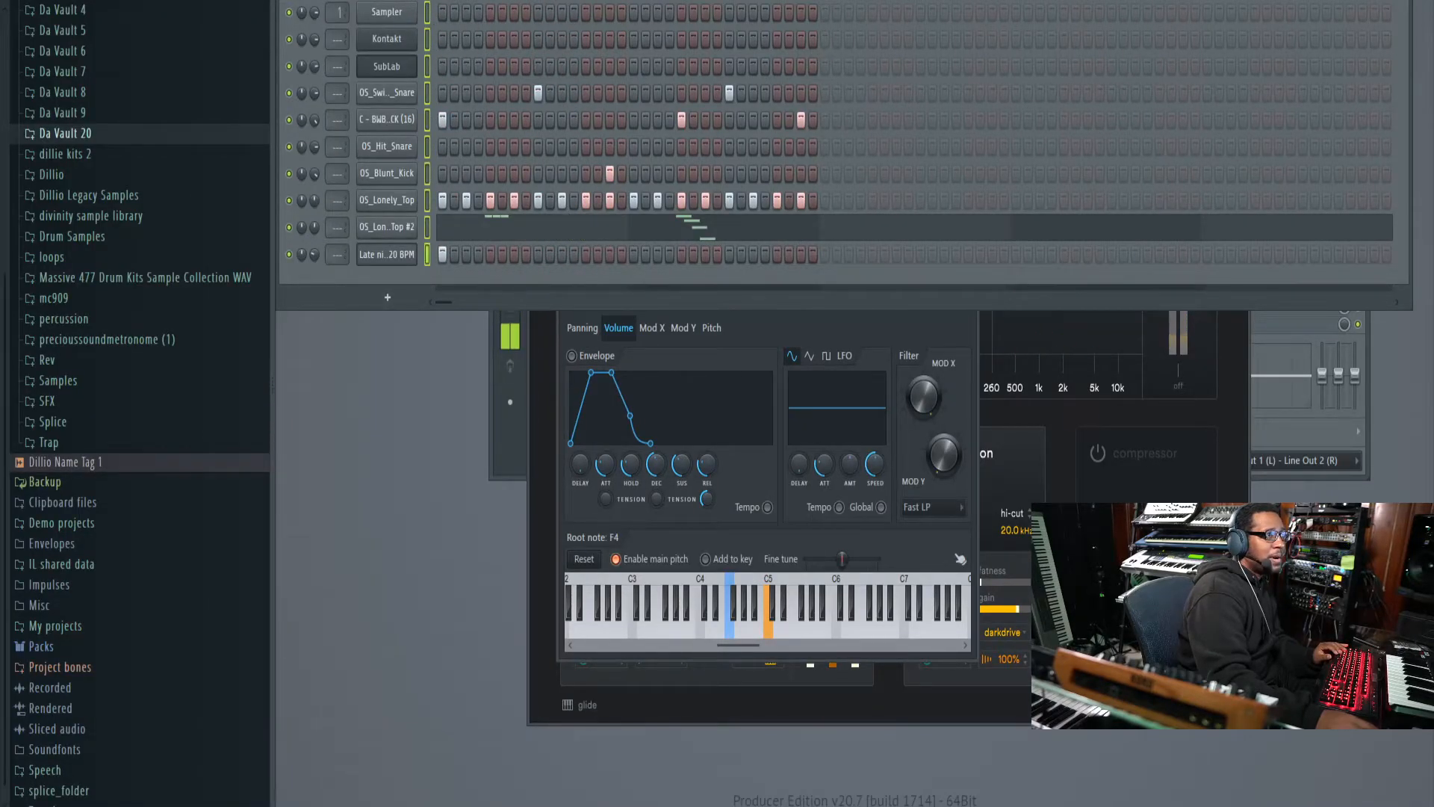
key("F9")
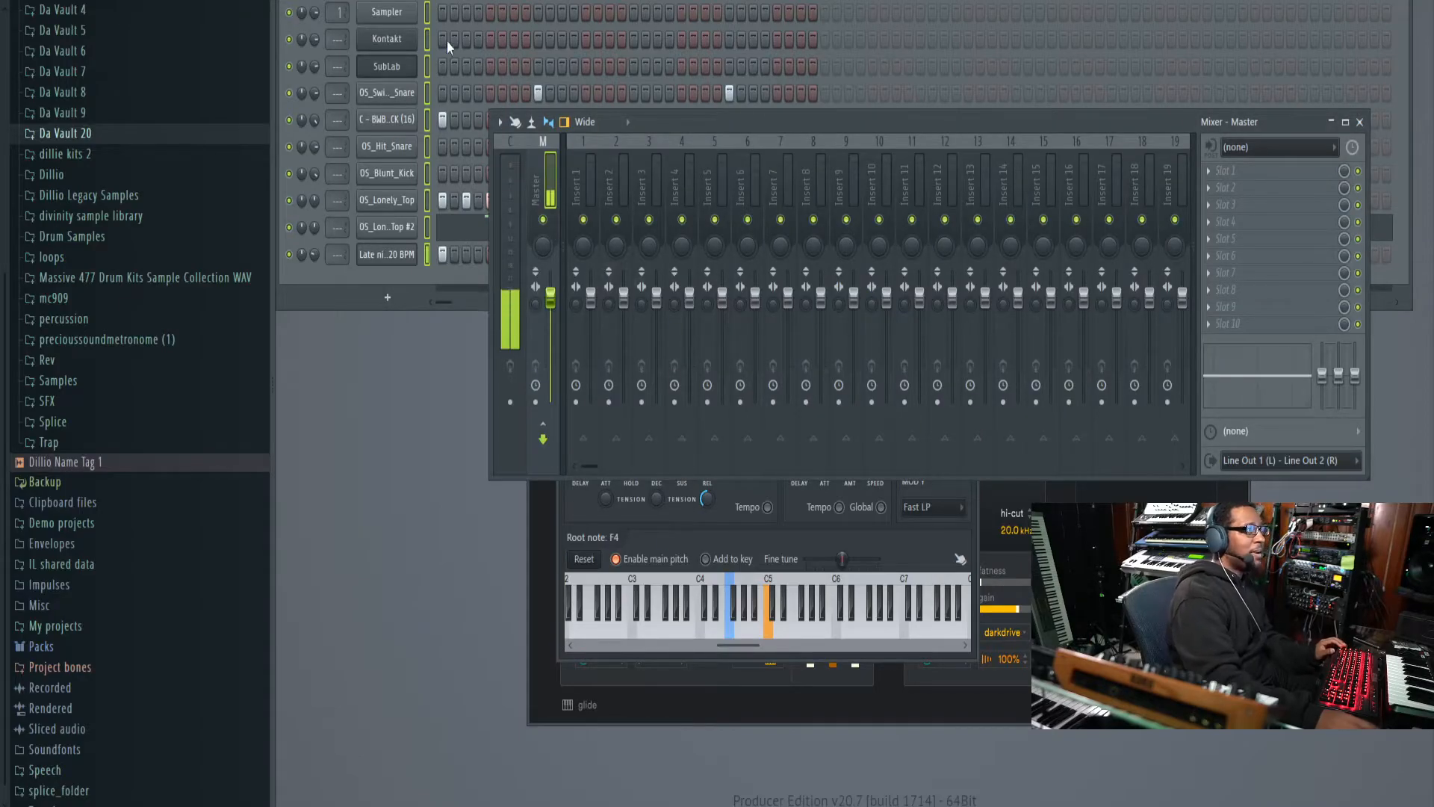
left_click(430, 15)
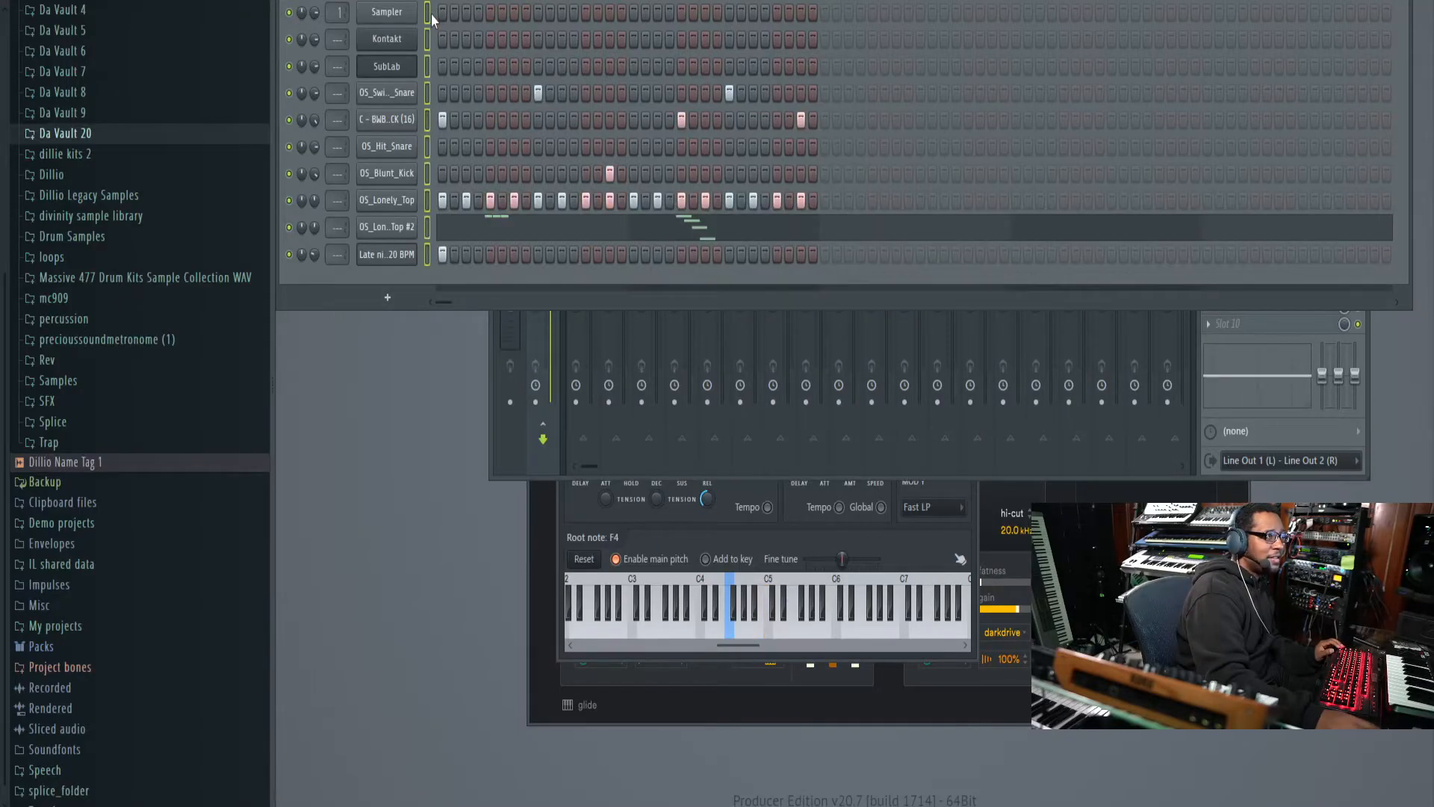
left_click(523, 383)
left_click(578, 195)
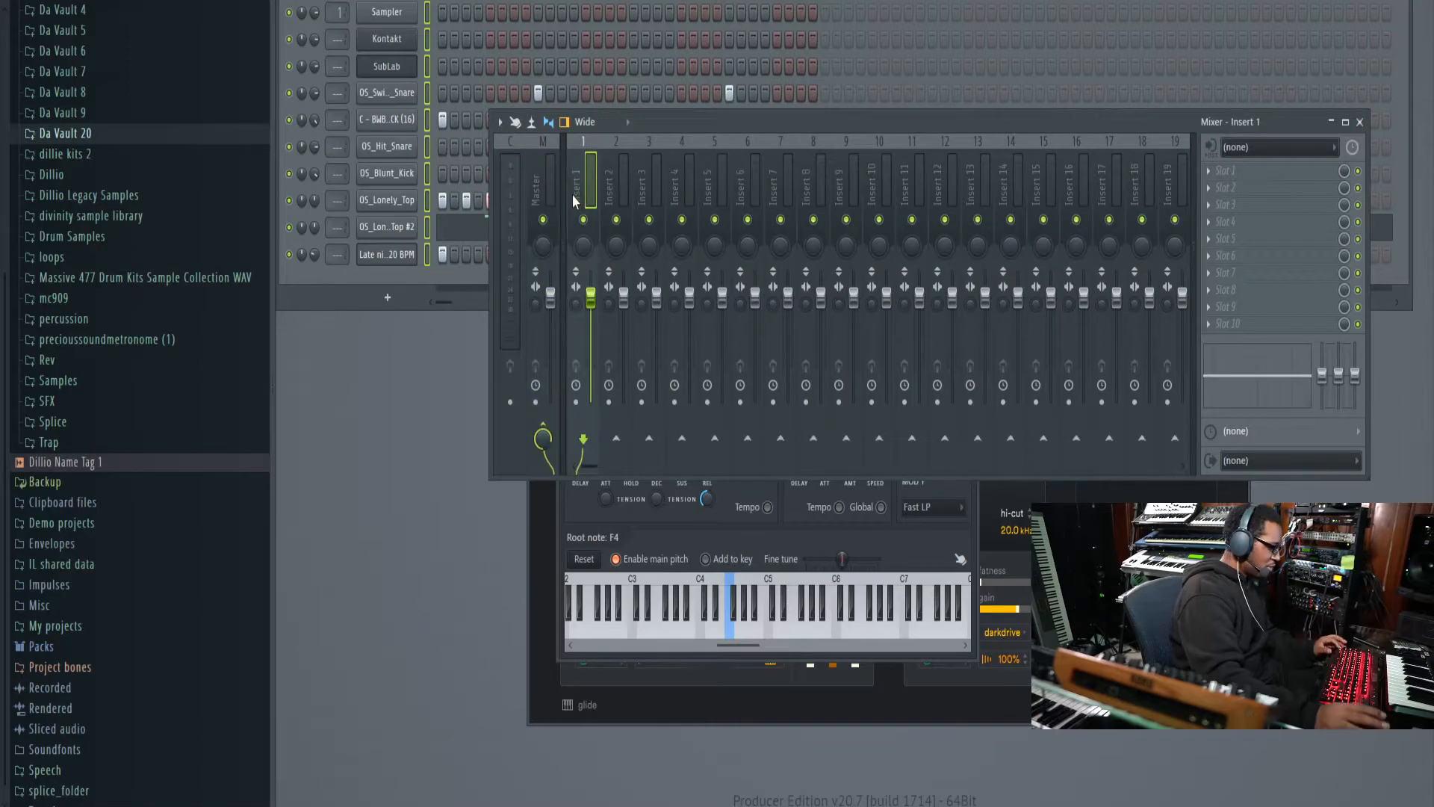
key("ctrl+shift+l")
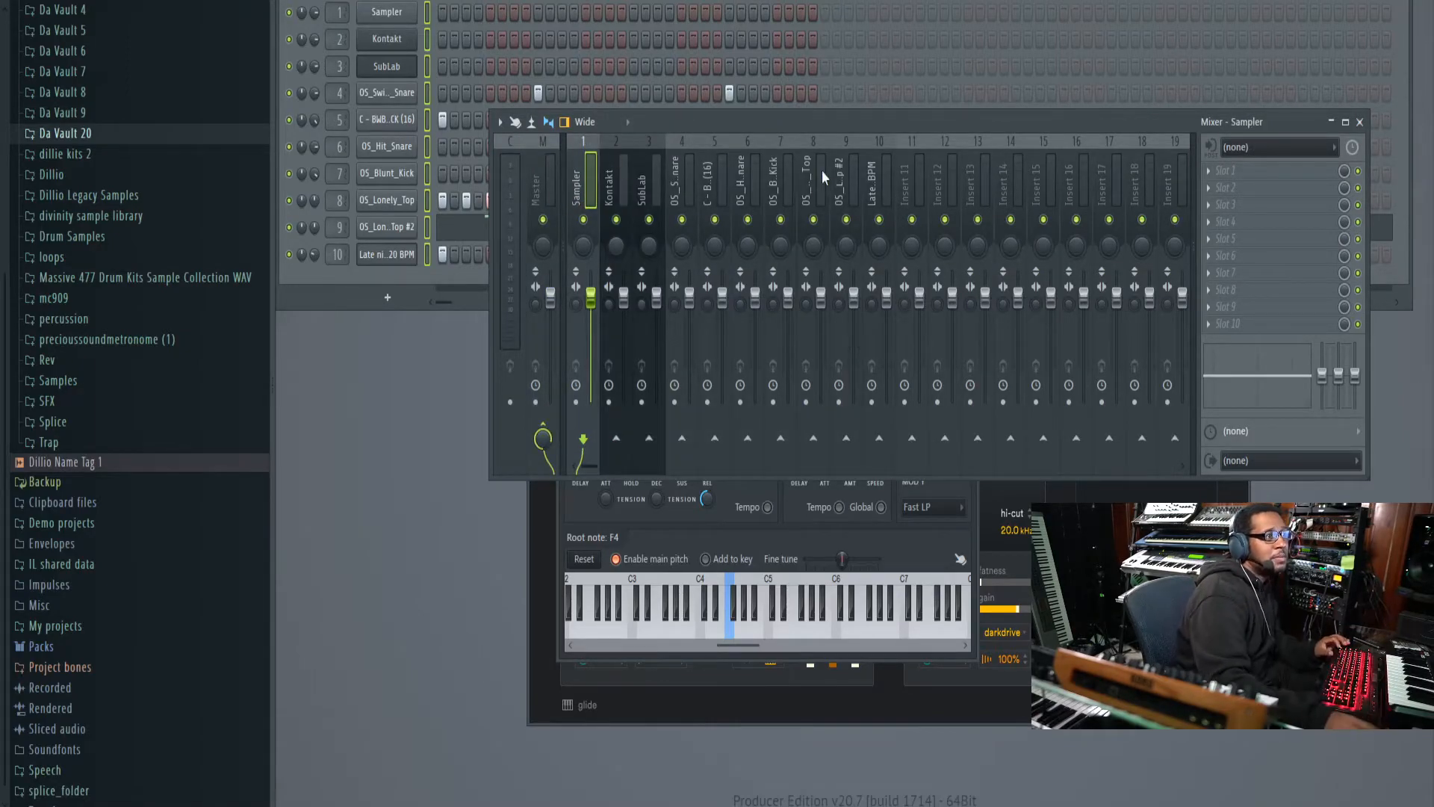
Step: Load ValhallaVintageVerb in slot 3 of the Late night 2 120 BPM mixer track, with mix 39.6% and decay 11.40 s
left_click(872, 185)
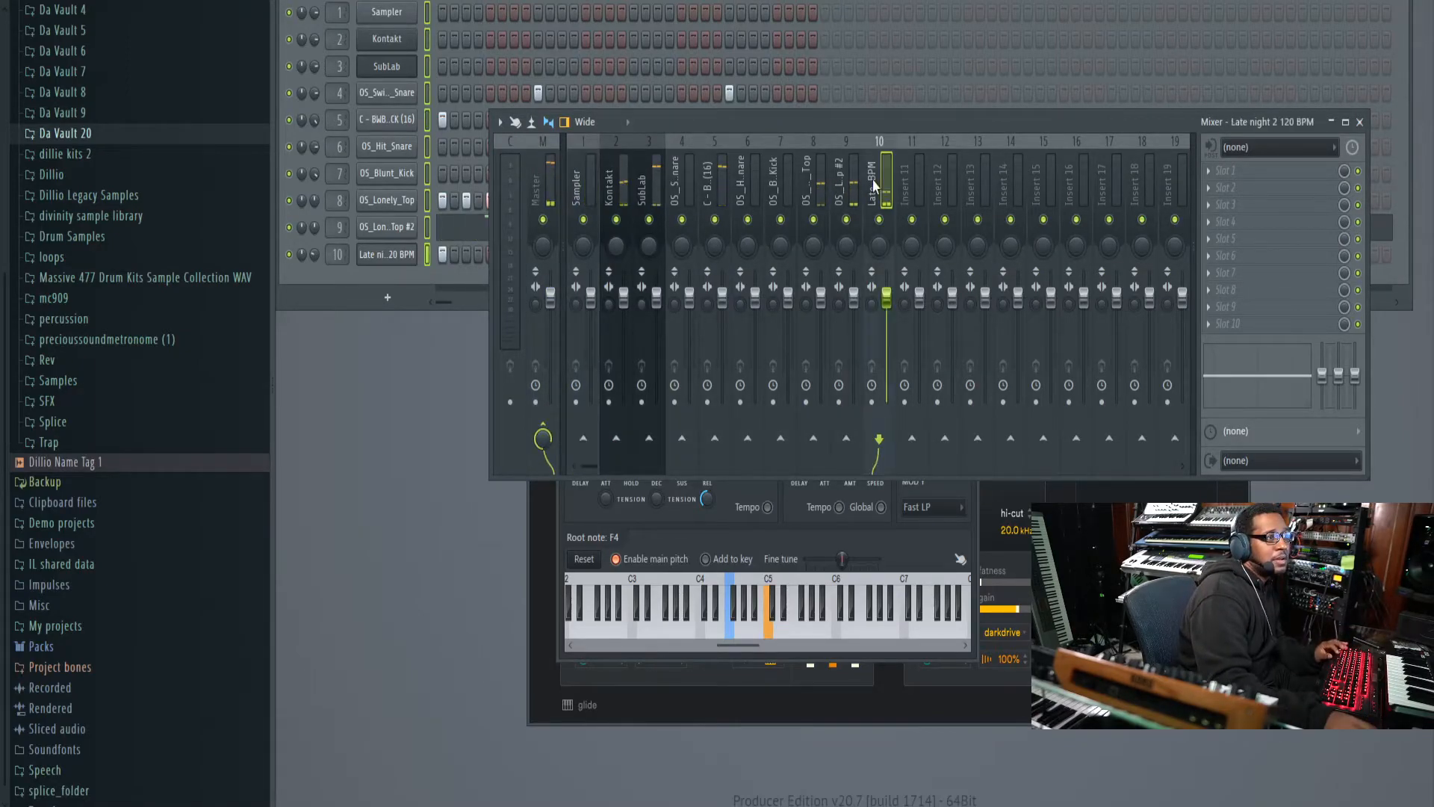
left_click(1202, 172)
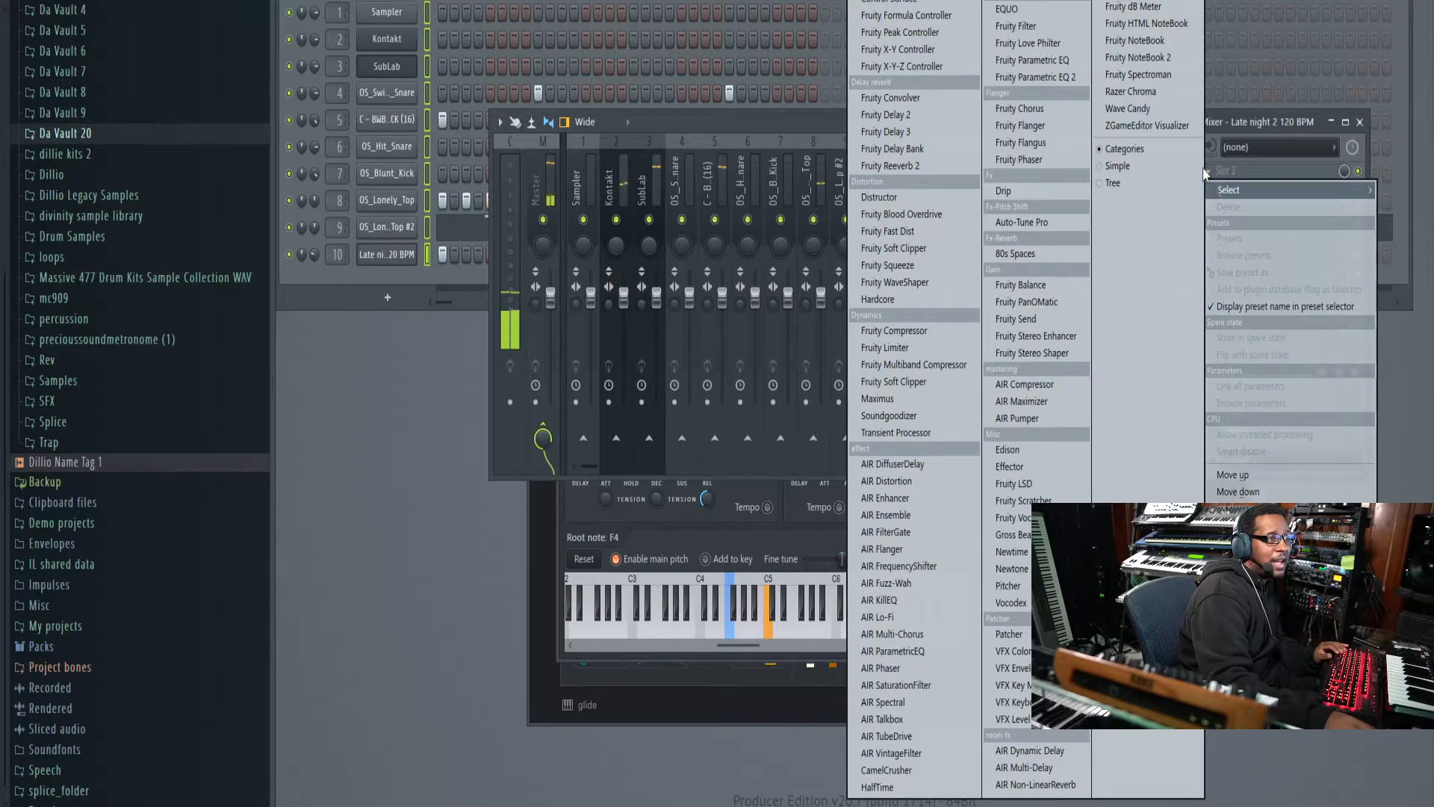
left_click(1243, 124)
left_click(1210, 208)
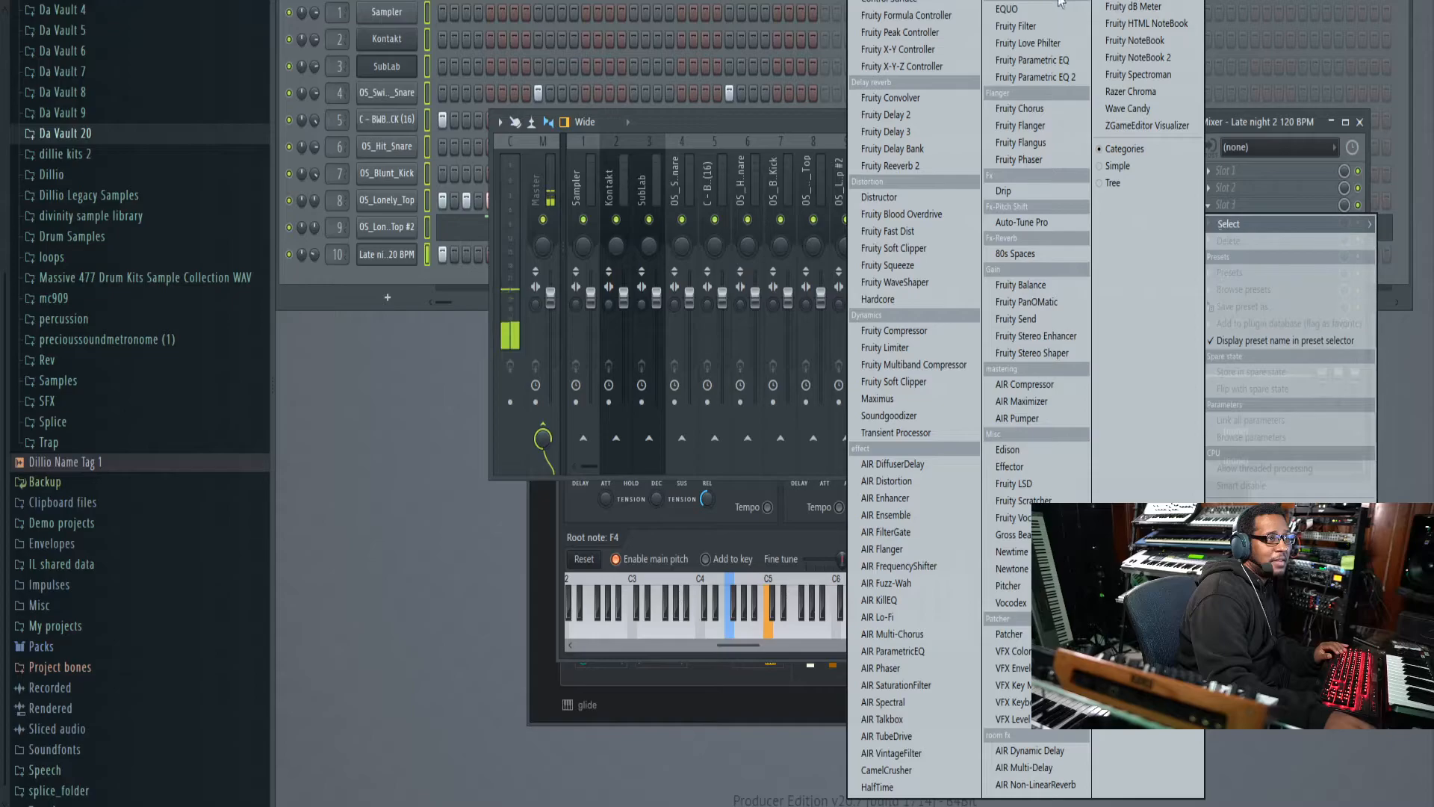
left_click(885, 217)
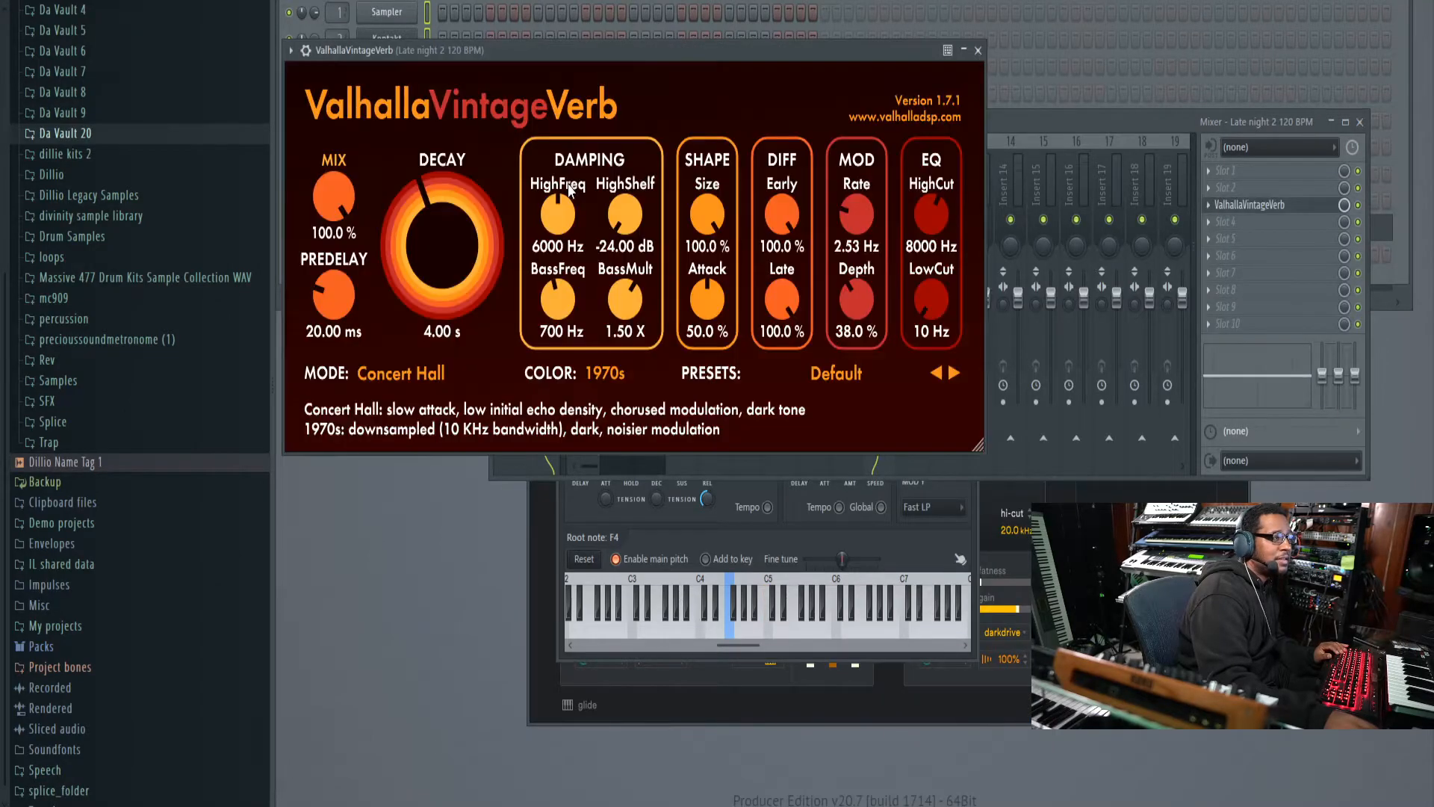
left_click_drag(337, 321, 337, 298)
left_click_drag(426, 262, 347, 216)
left_click_drag(522, 53, 574, 351)
left_click(317, 260)
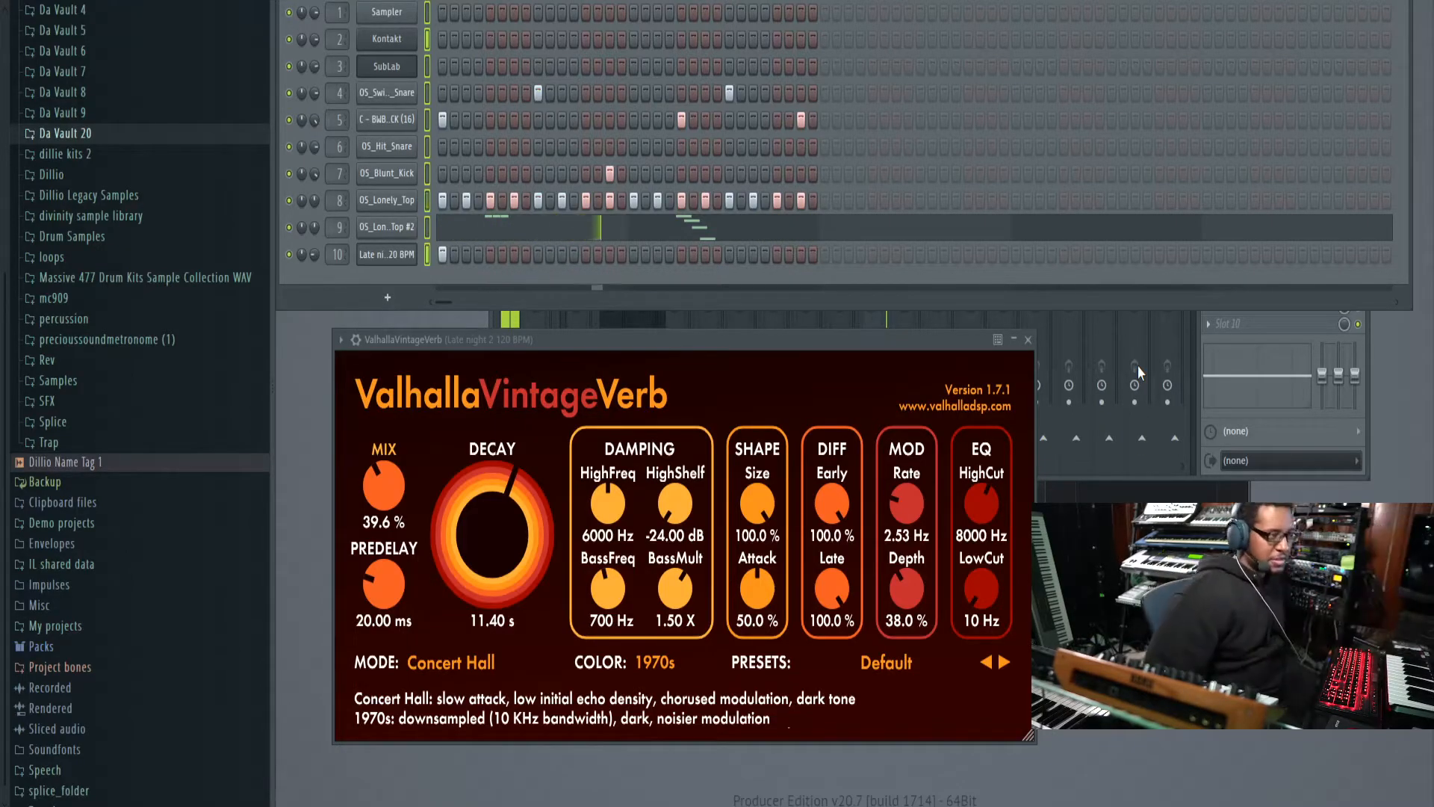
Step: Insert HalfTime ahead of the reverb on the sample's mixer track, with a 1/2 loop and 55% mix
left_click(1196, 376)
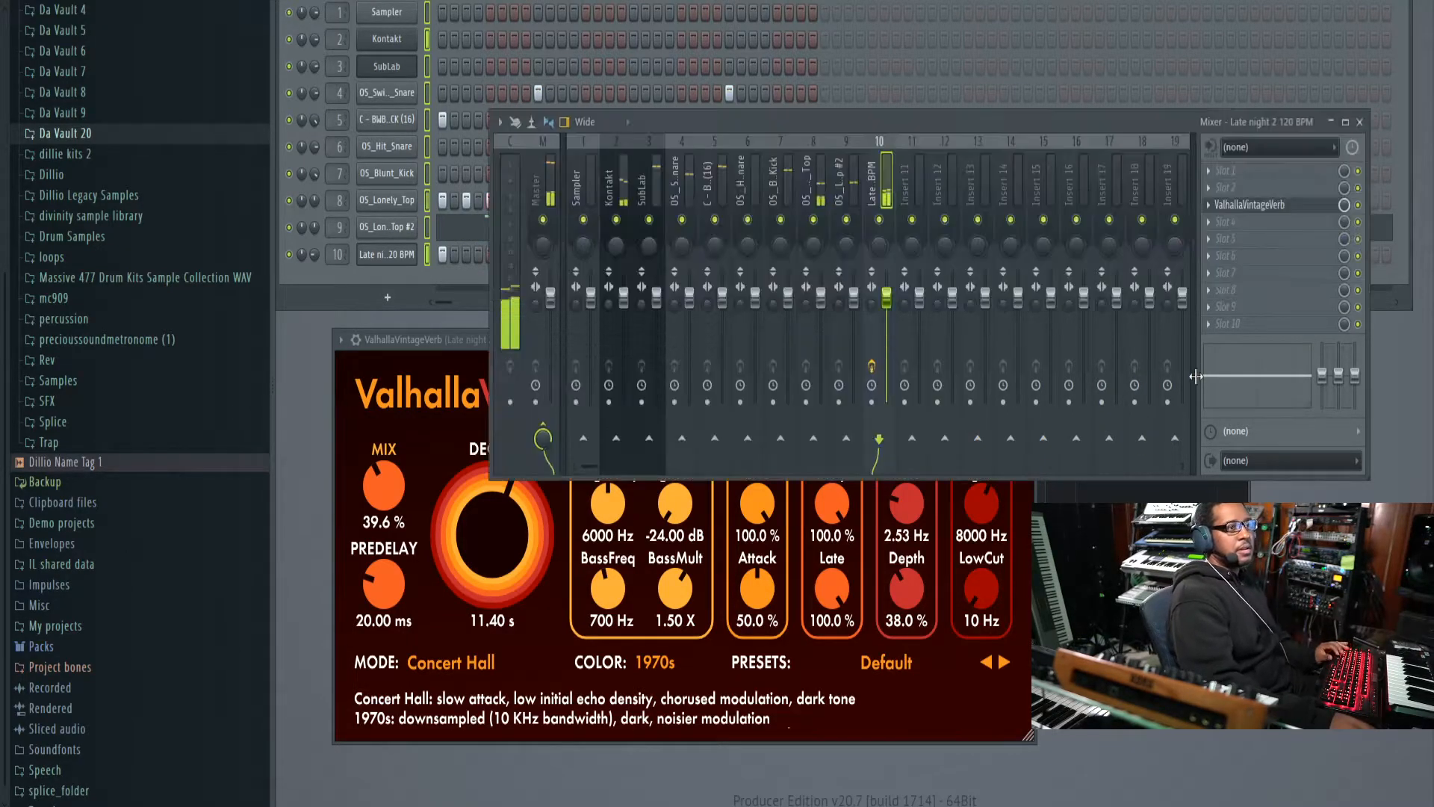
left_click(1225, 203)
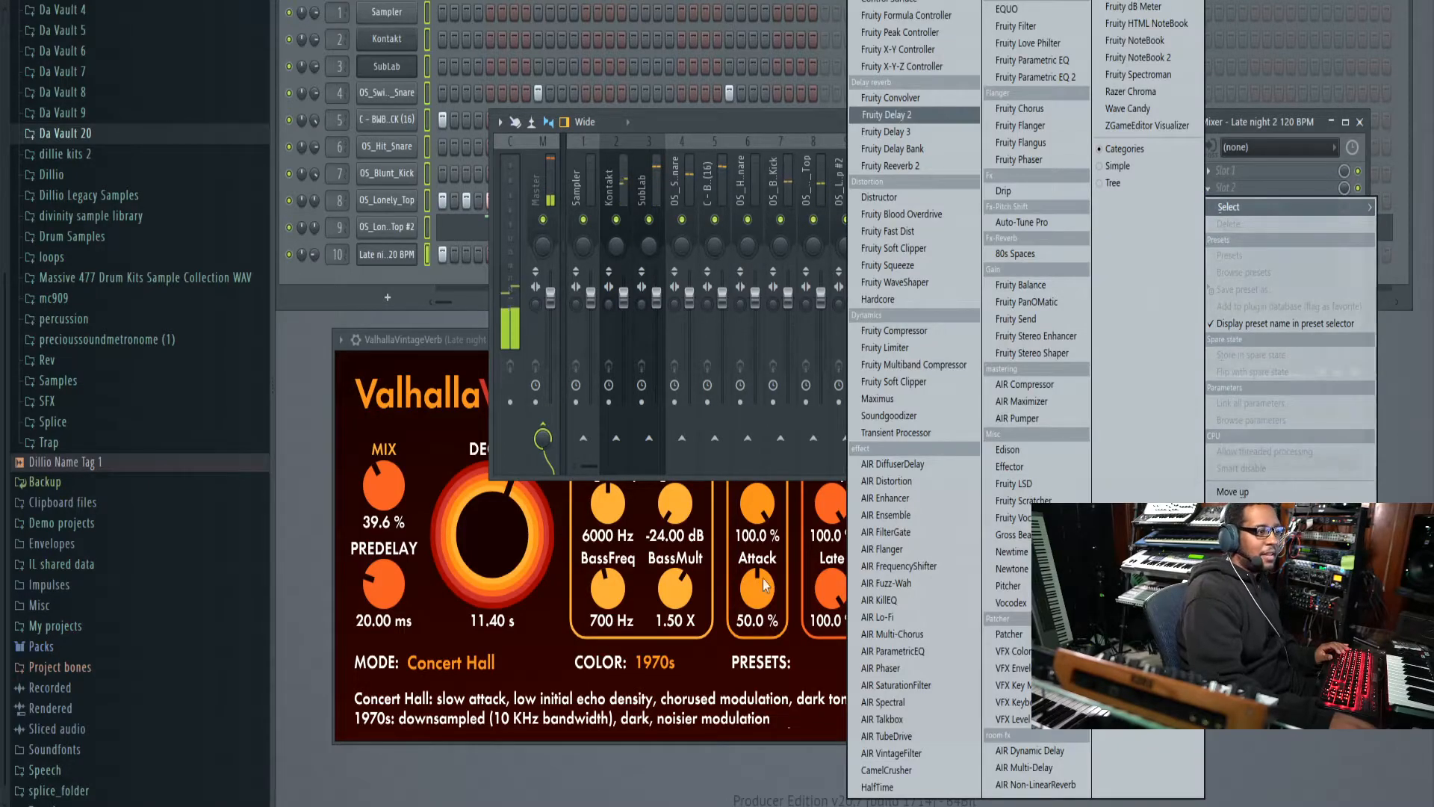
left_click(877, 787)
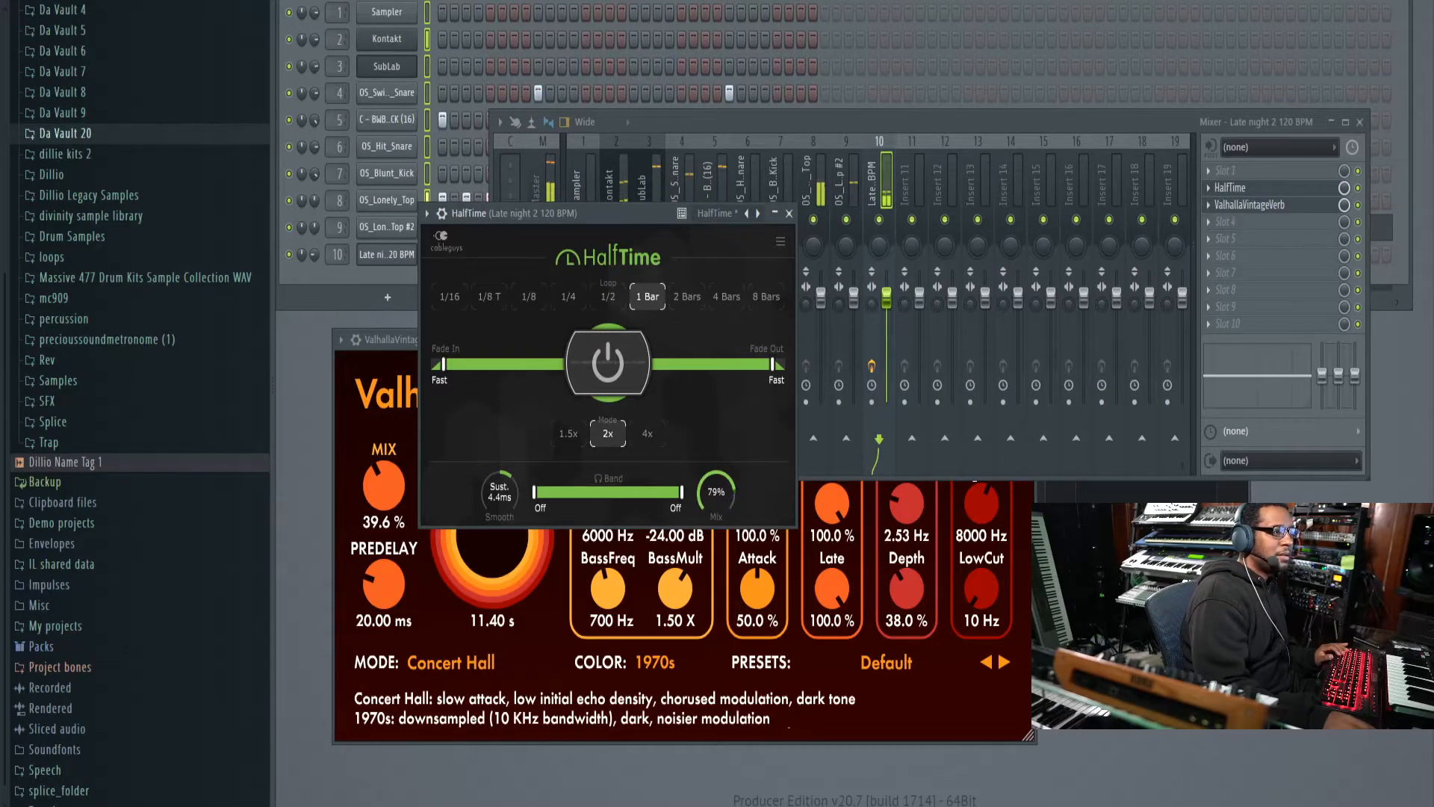
left_click(596, 289)
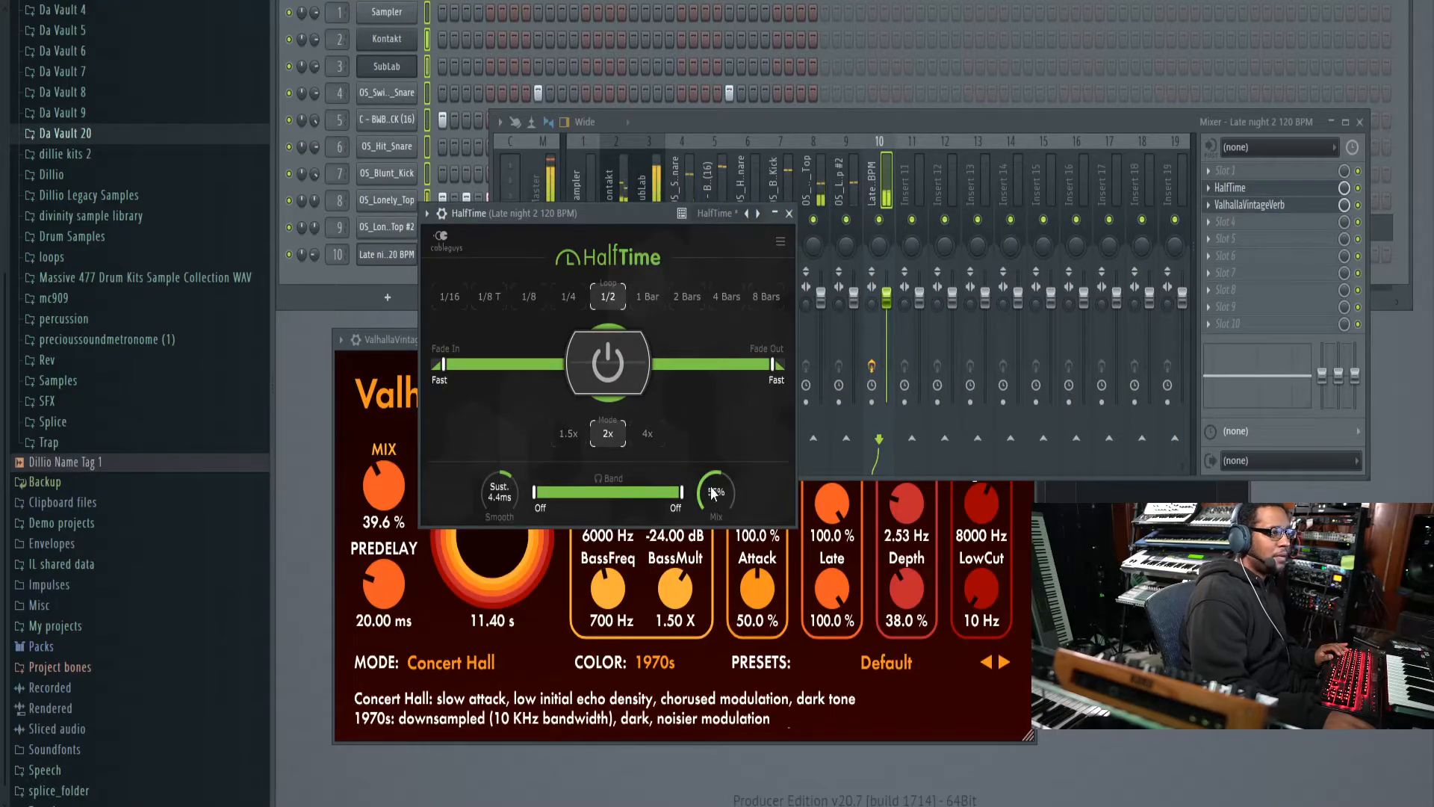
Step: Lower the Late night 2 120 BPM channel's volume and set its reverb to 29.2% mix and 9.68 s decay
left_click_drag(314, 254, 315, 263)
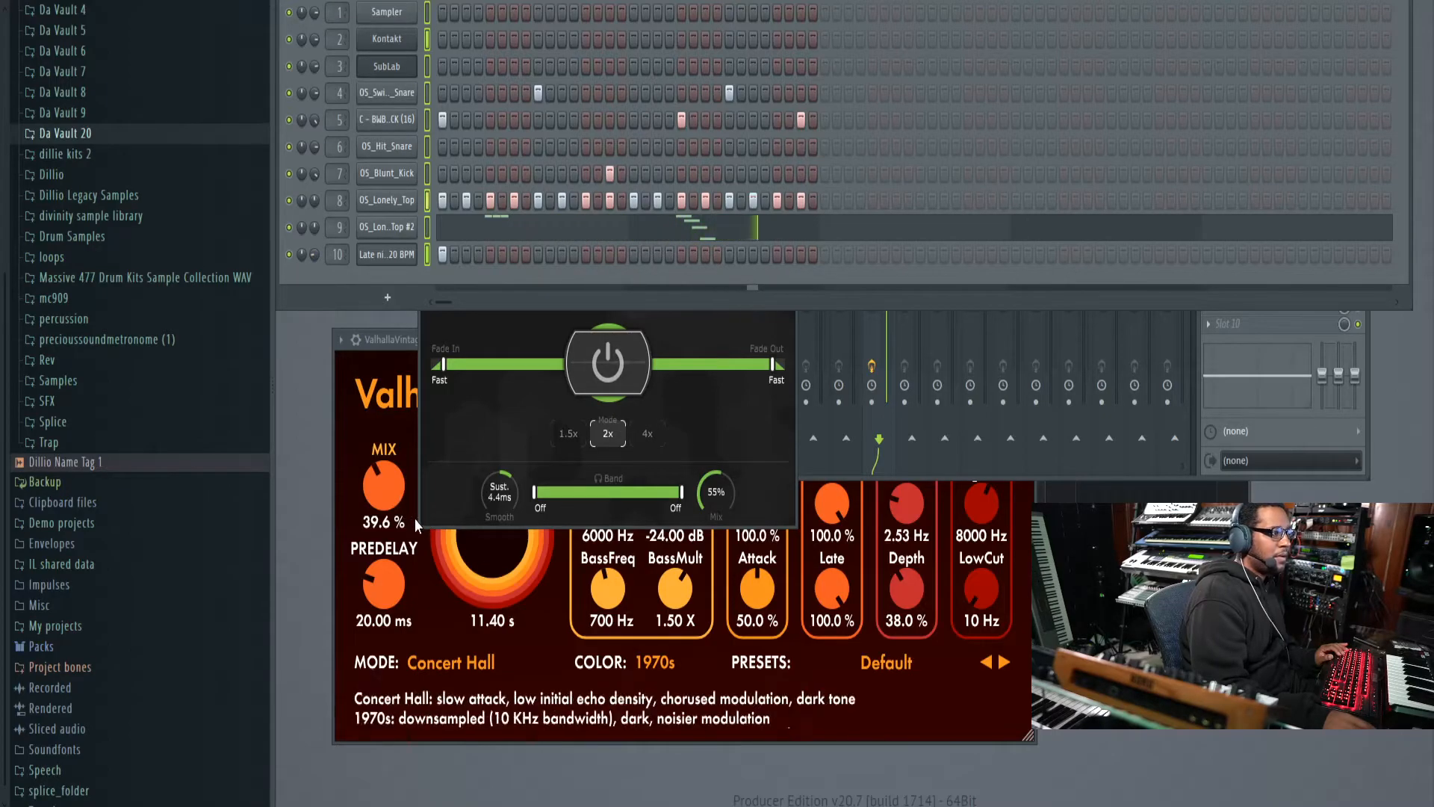
mouse_move(496, 557)
left_mouse_down()
mouse_move(502, 611)
mouse_move(505, 574)
left_mouse_up()
left_click_drag(388, 484, 388, 499)
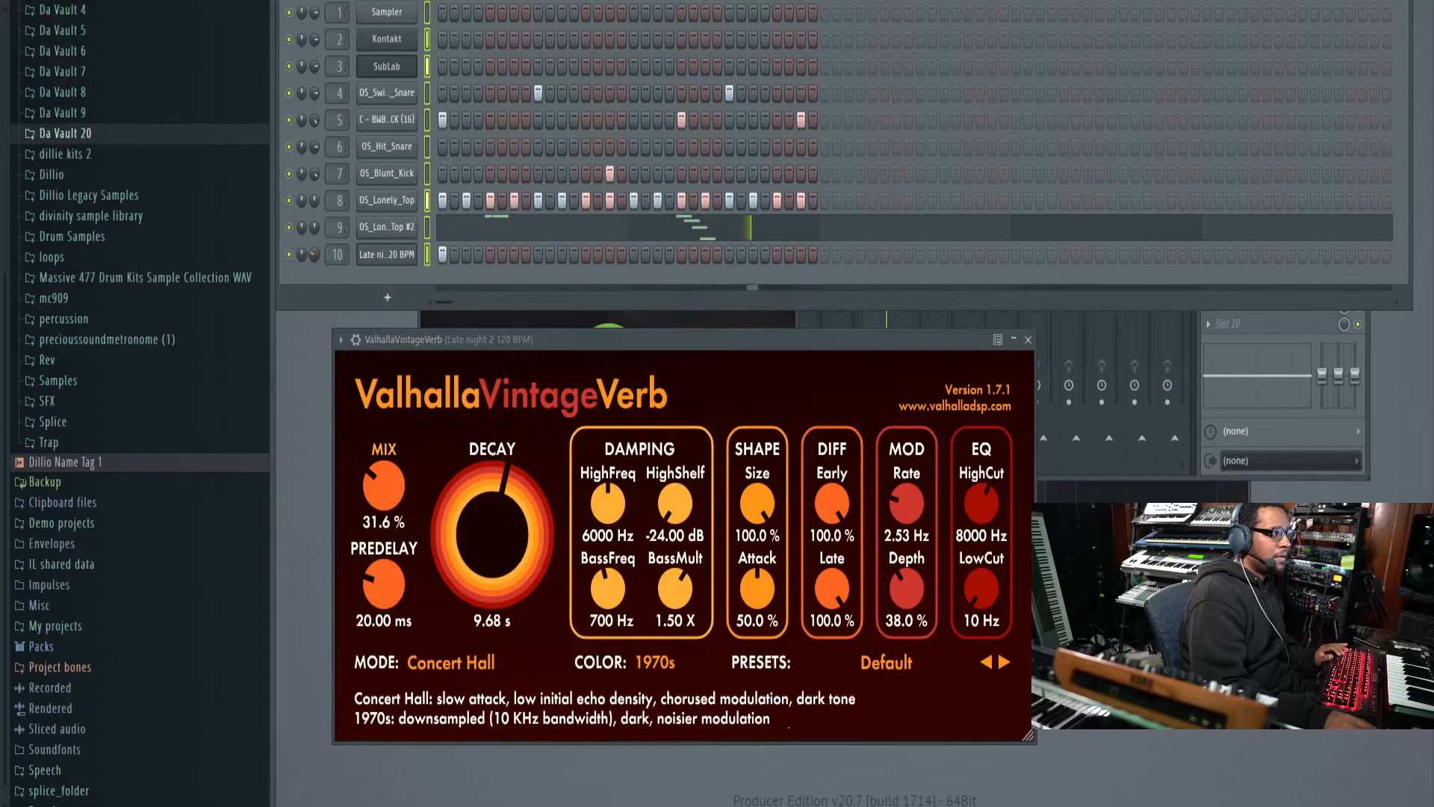
left_click_drag(397, 512, 397, 513)
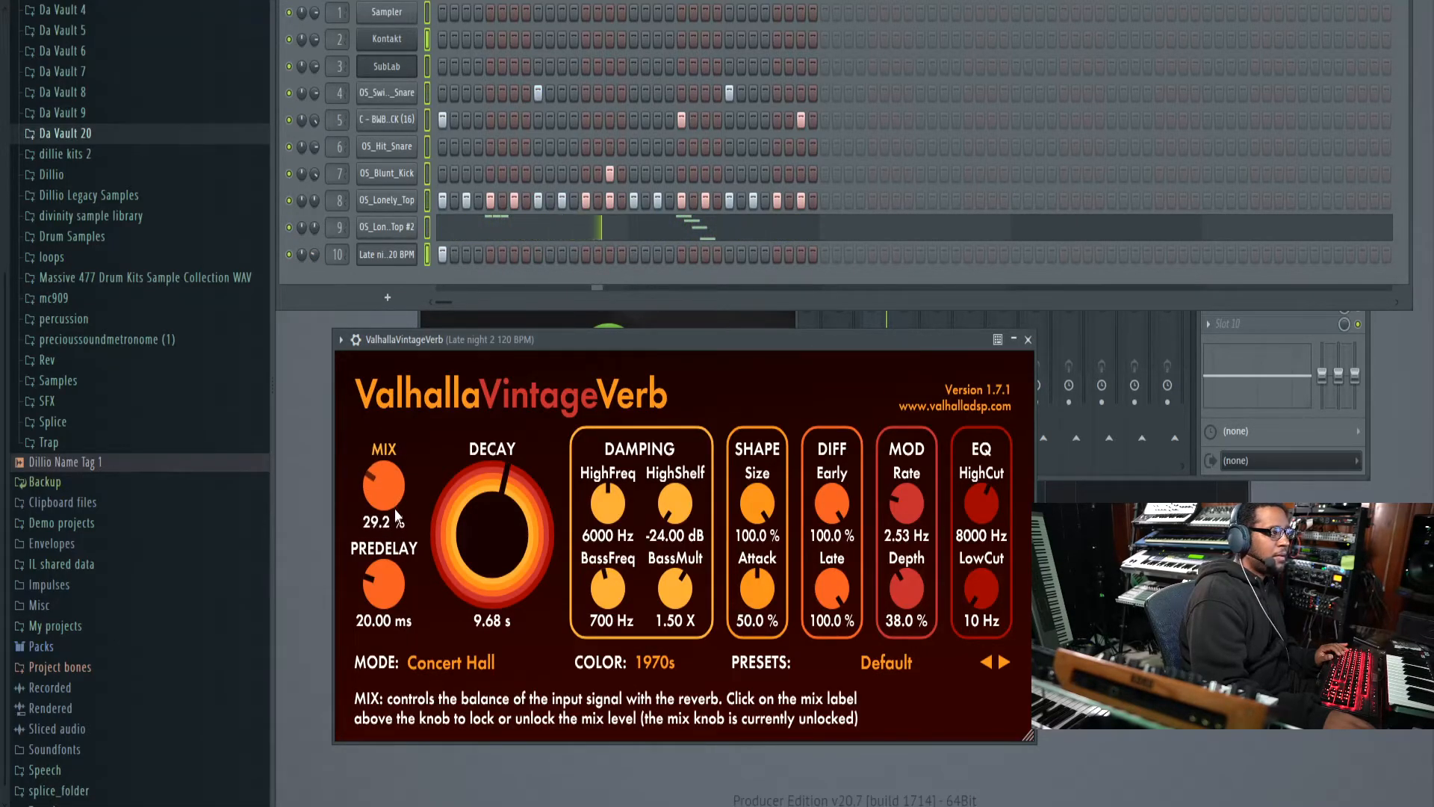
Step: Load AIR Lo-Fi after the reverb on the sample's mixer track and reduce its sample rate
left_click(1204, 431)
left_click(1211, 223)
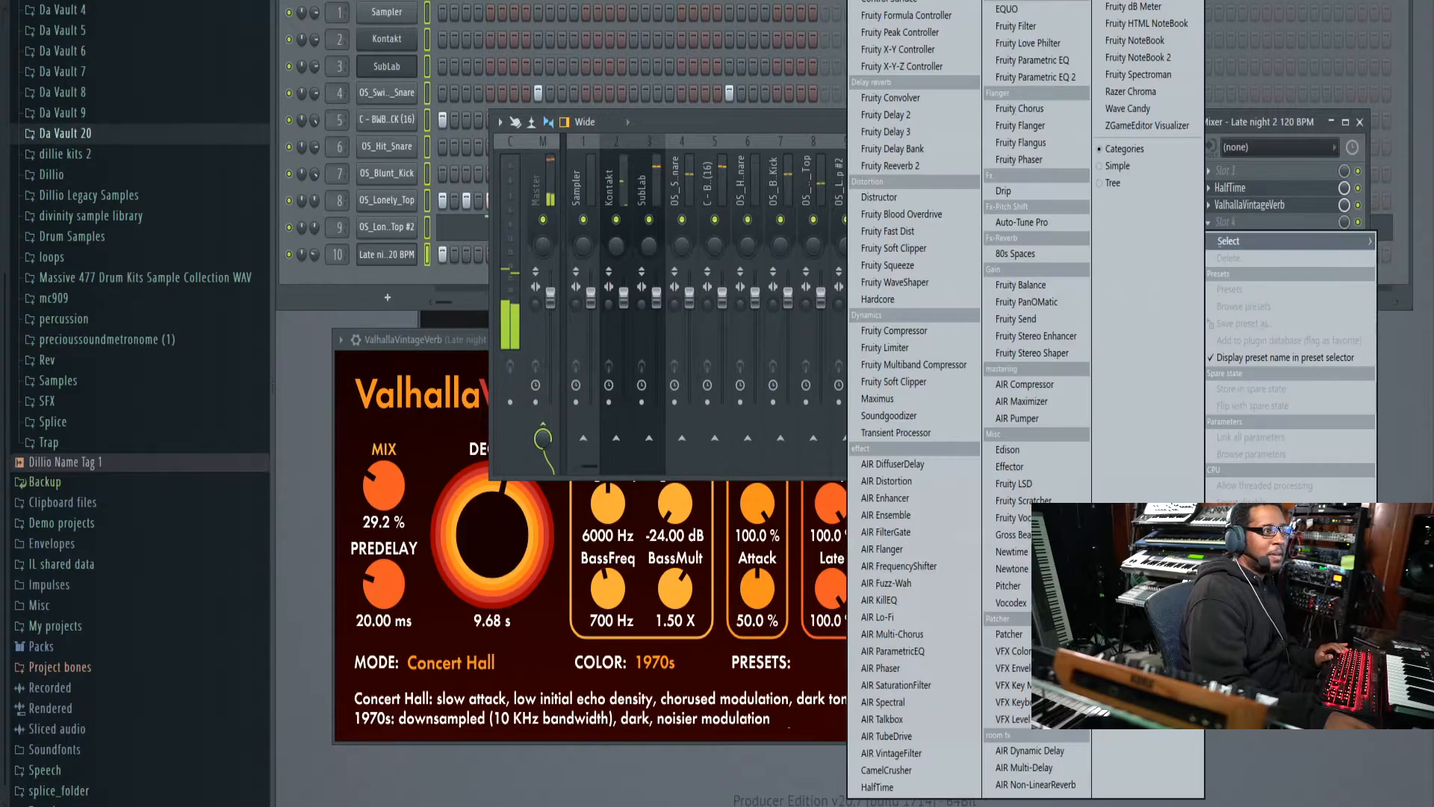
left_click(939, 615)
left_click(494, 99)
left_click_drag(349, 170, 345, 263)
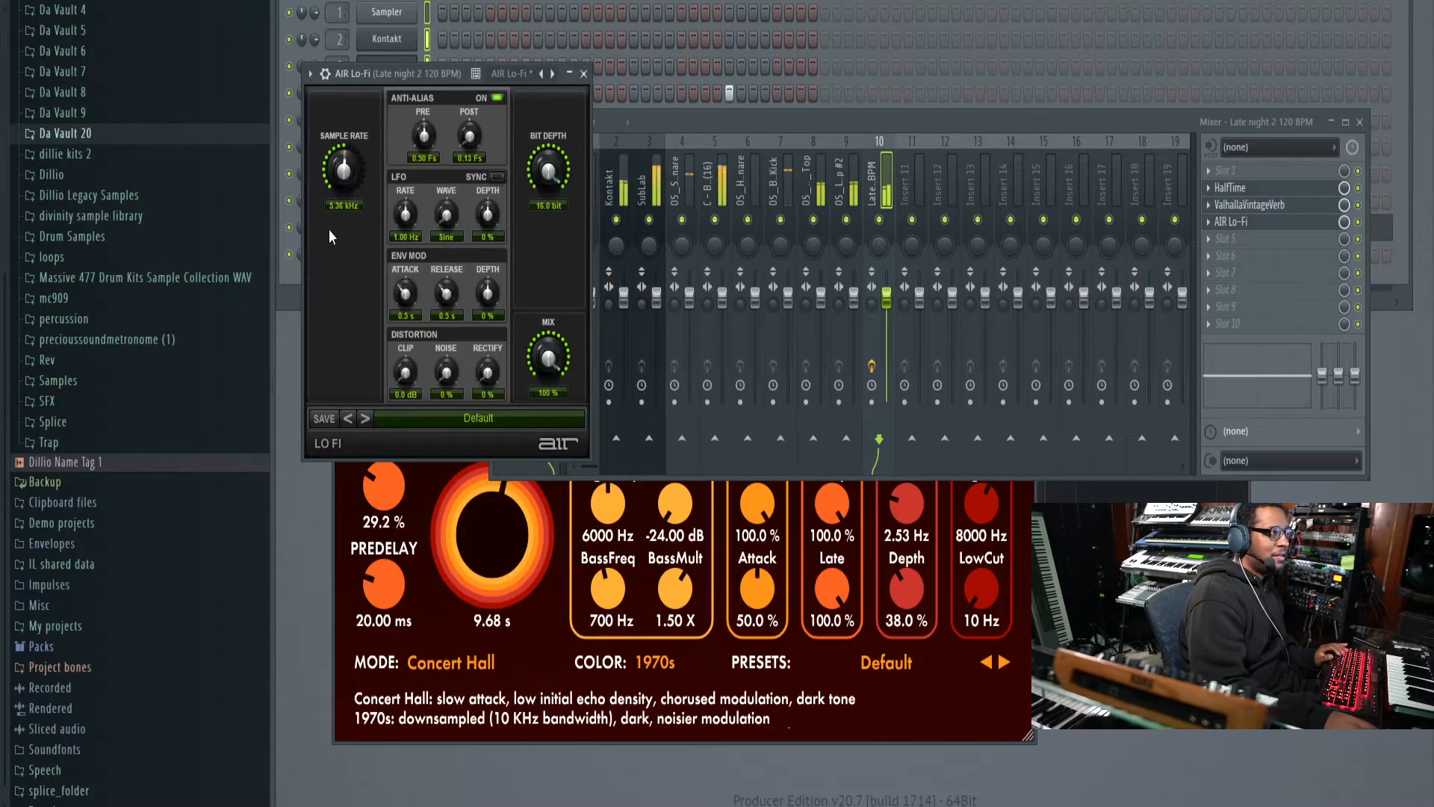
Step: Turn down the ValhallaVintageVerb slot's mix level on the Late night 2 120 BPM mixer track
left_click(294, 270)
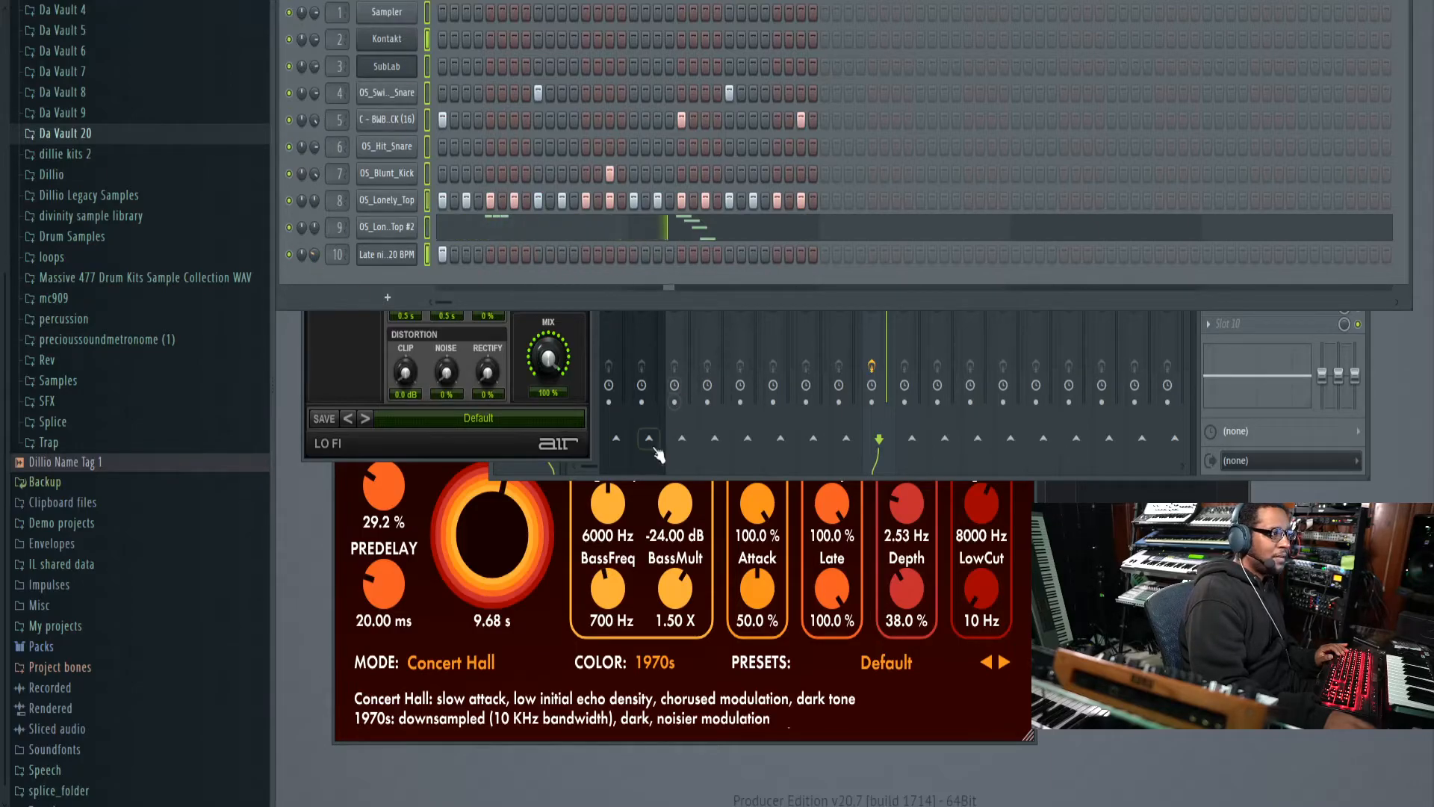
left_click(564, 648)
left_click(1199, 466)
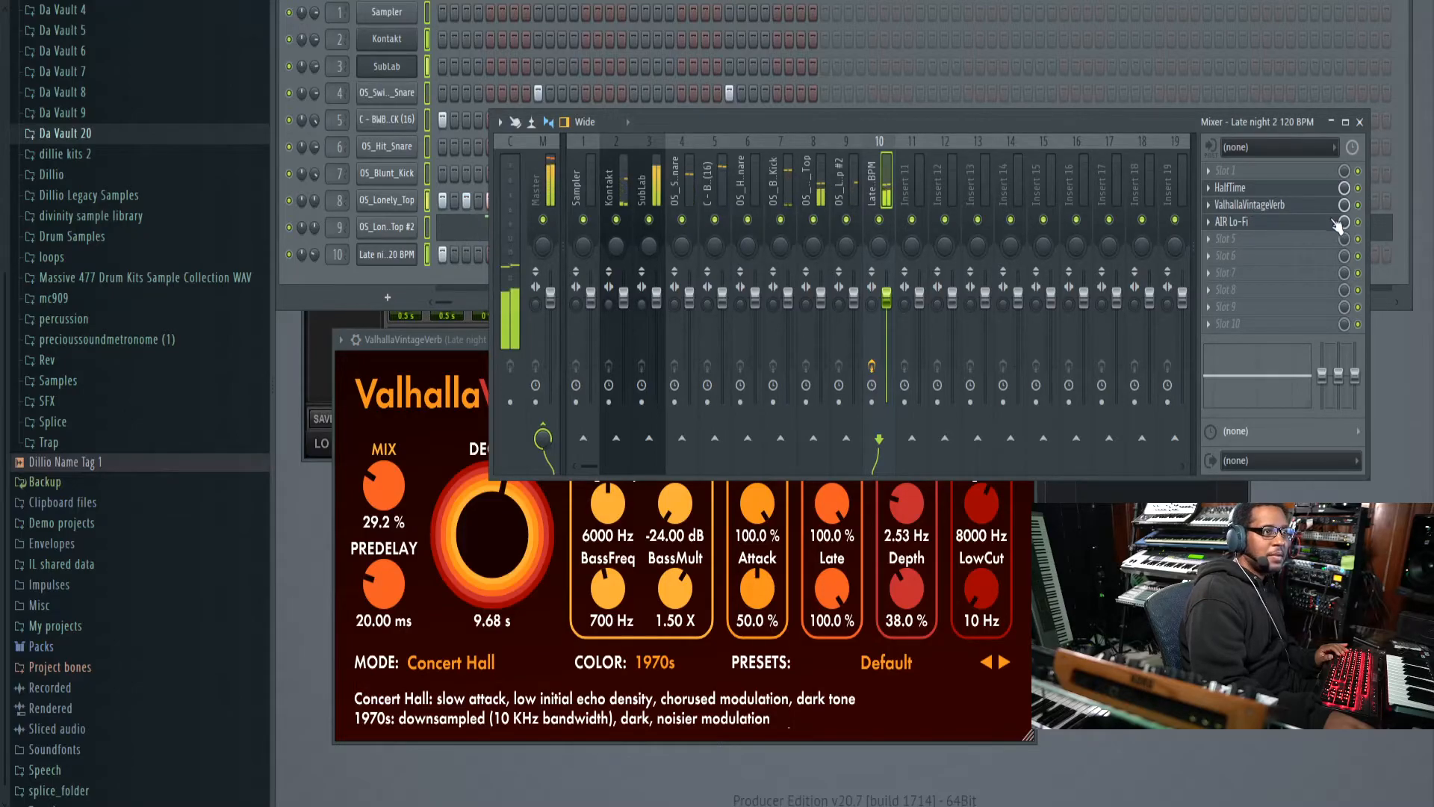
left_click_drag(1345, 208, 1345, 248)
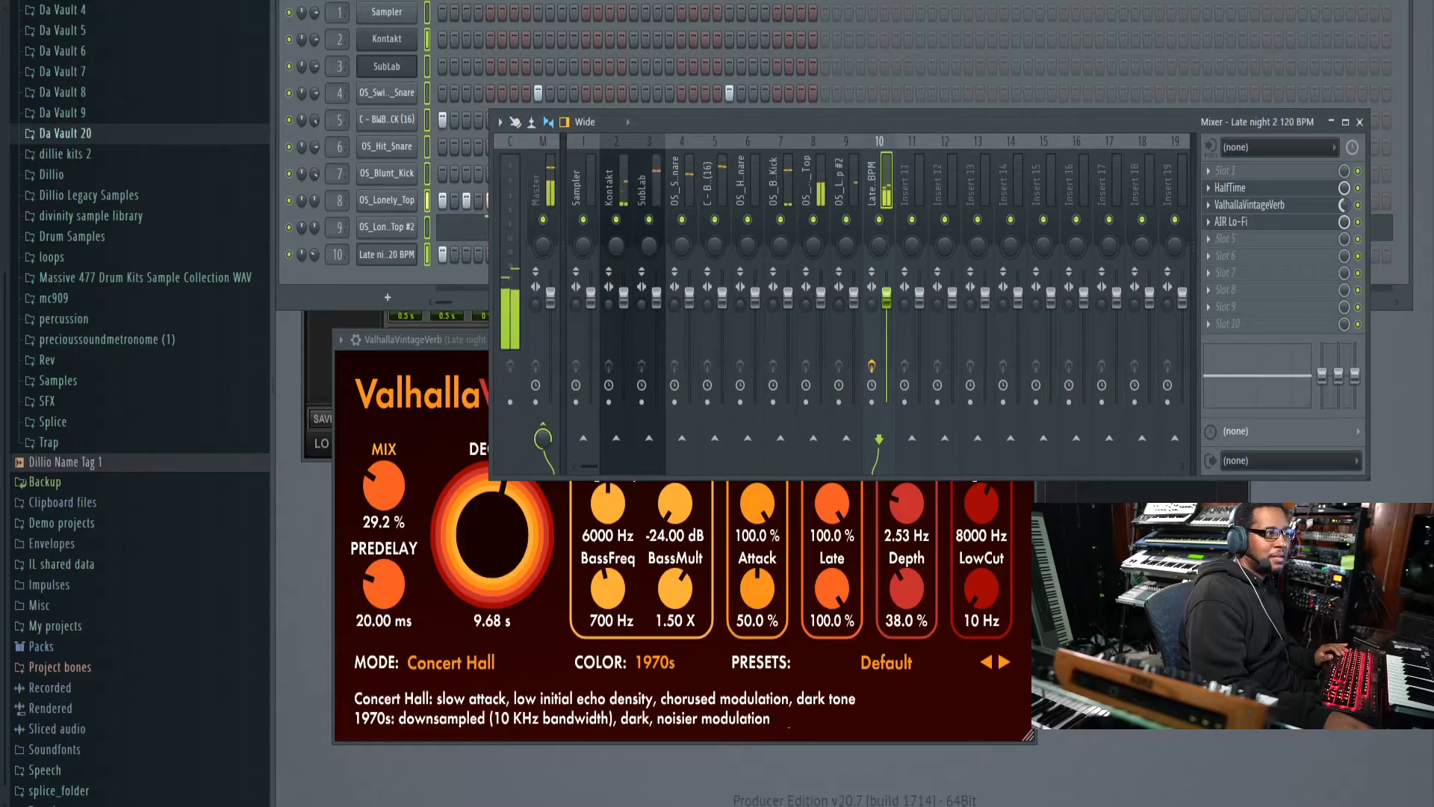
left_click(325, 257)
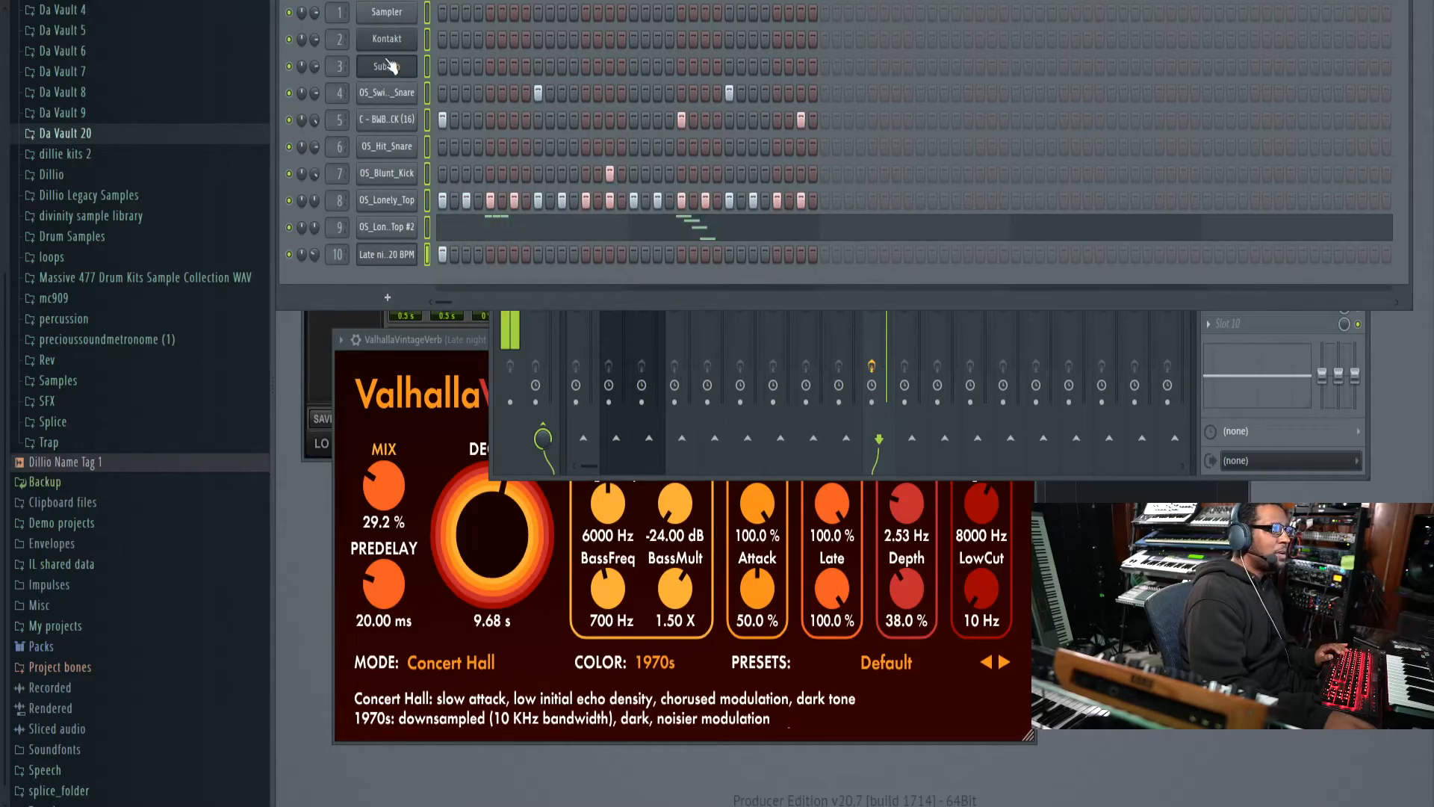
Step: Load Drip in the first effect slot of the Kontakt mixer track and solo the Kontakt channel
left_click(602, 351)
left_click(612, 221)
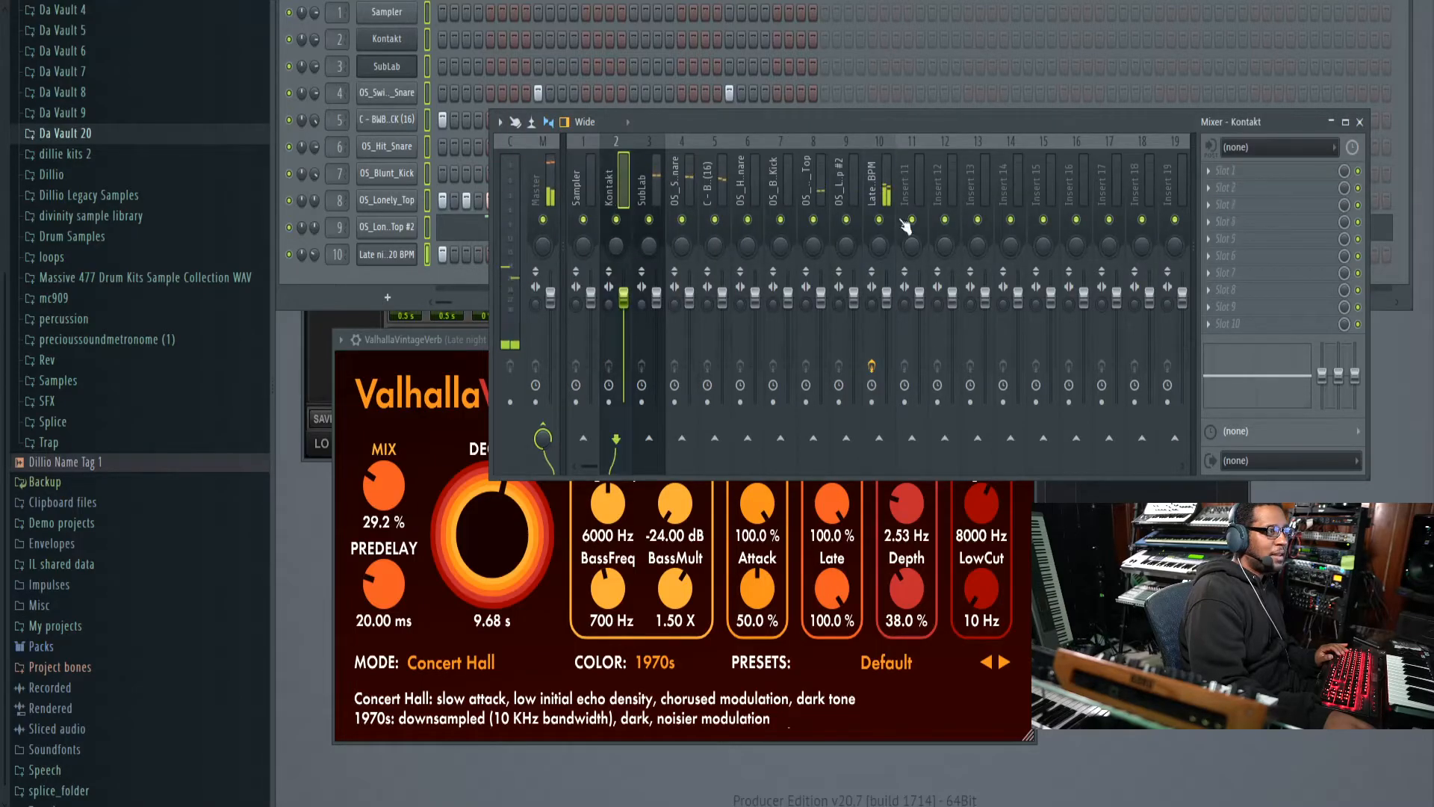
left_click(1208, 176)
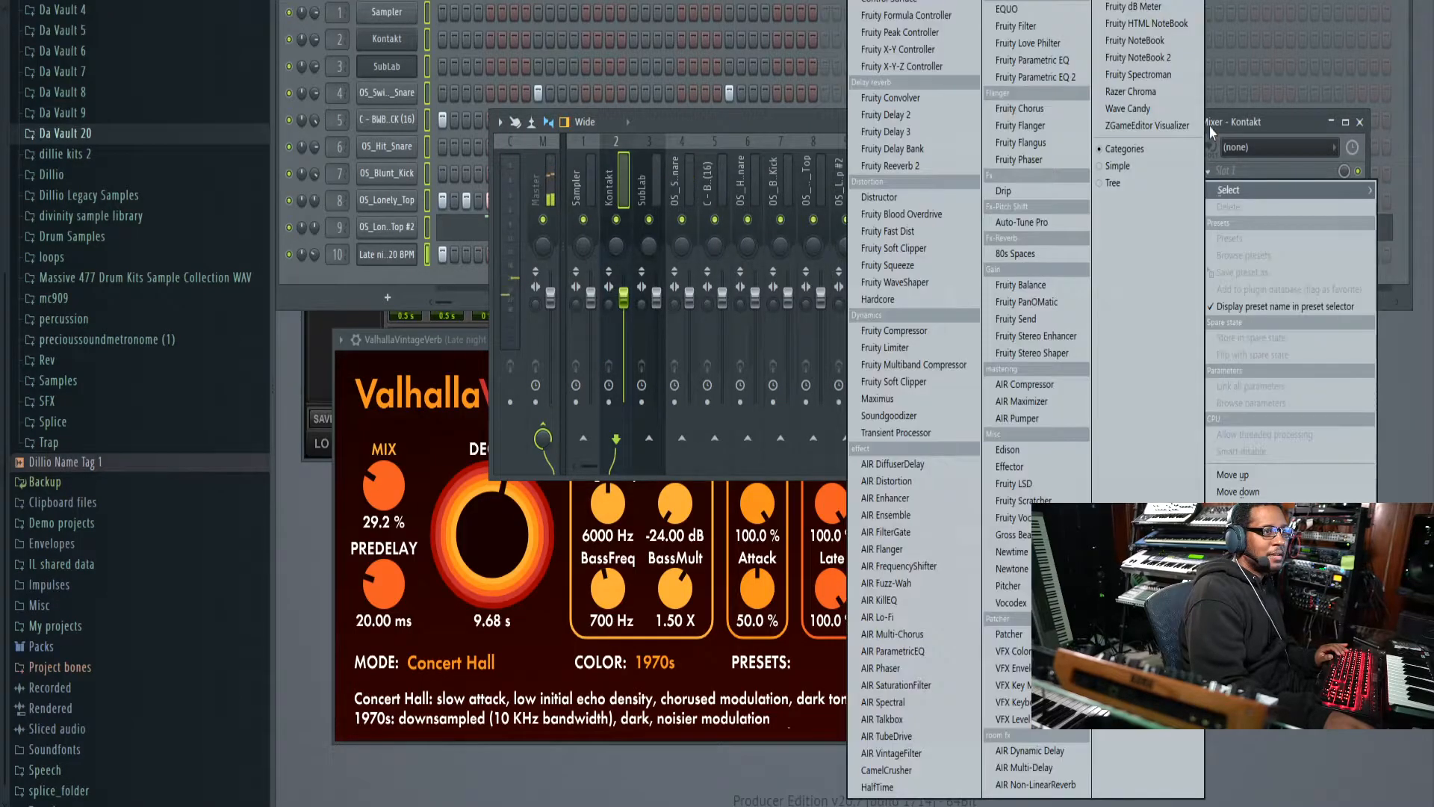
left_click(1003, 191)
right_click(290, 40)
left_click(307, 49)
Step: Audition Drip's APEX preset on the soloed Kontakt chords and adjust the Kontakt channel's volume
left_click(577, 327)
left_click_drag(667, 193, 883, 54)
left_click(1003, 123)
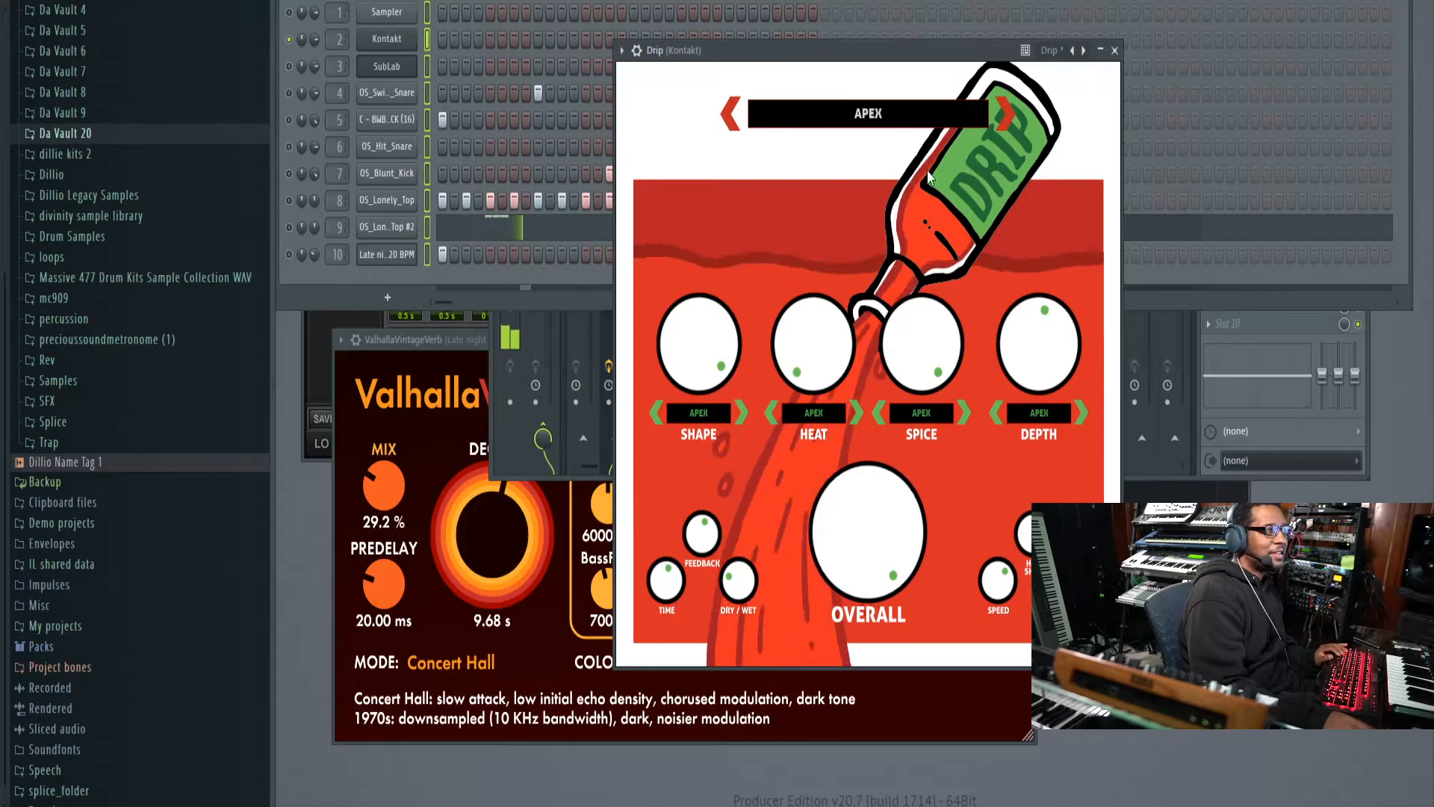
left_click(314, 44)
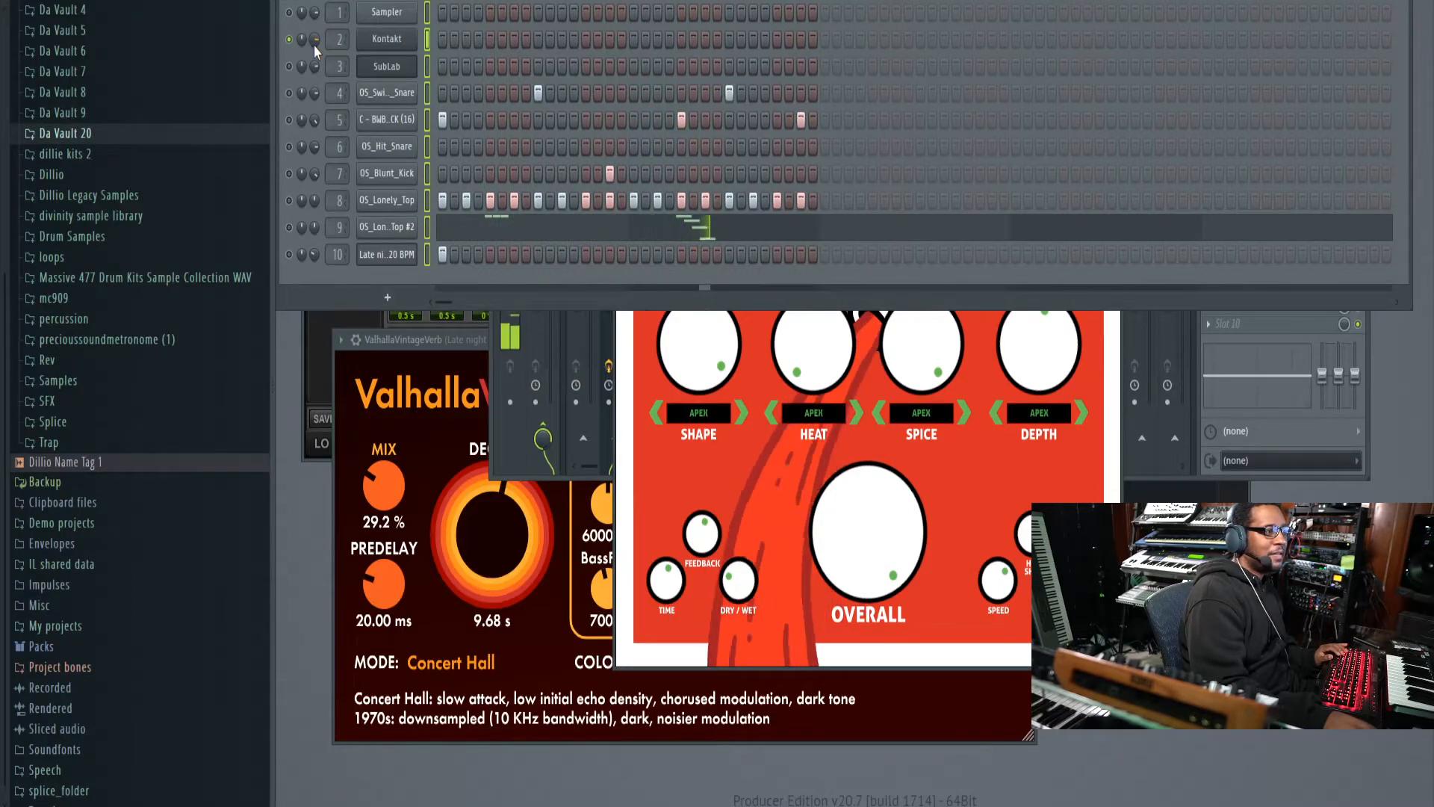
left_click(576, 473)
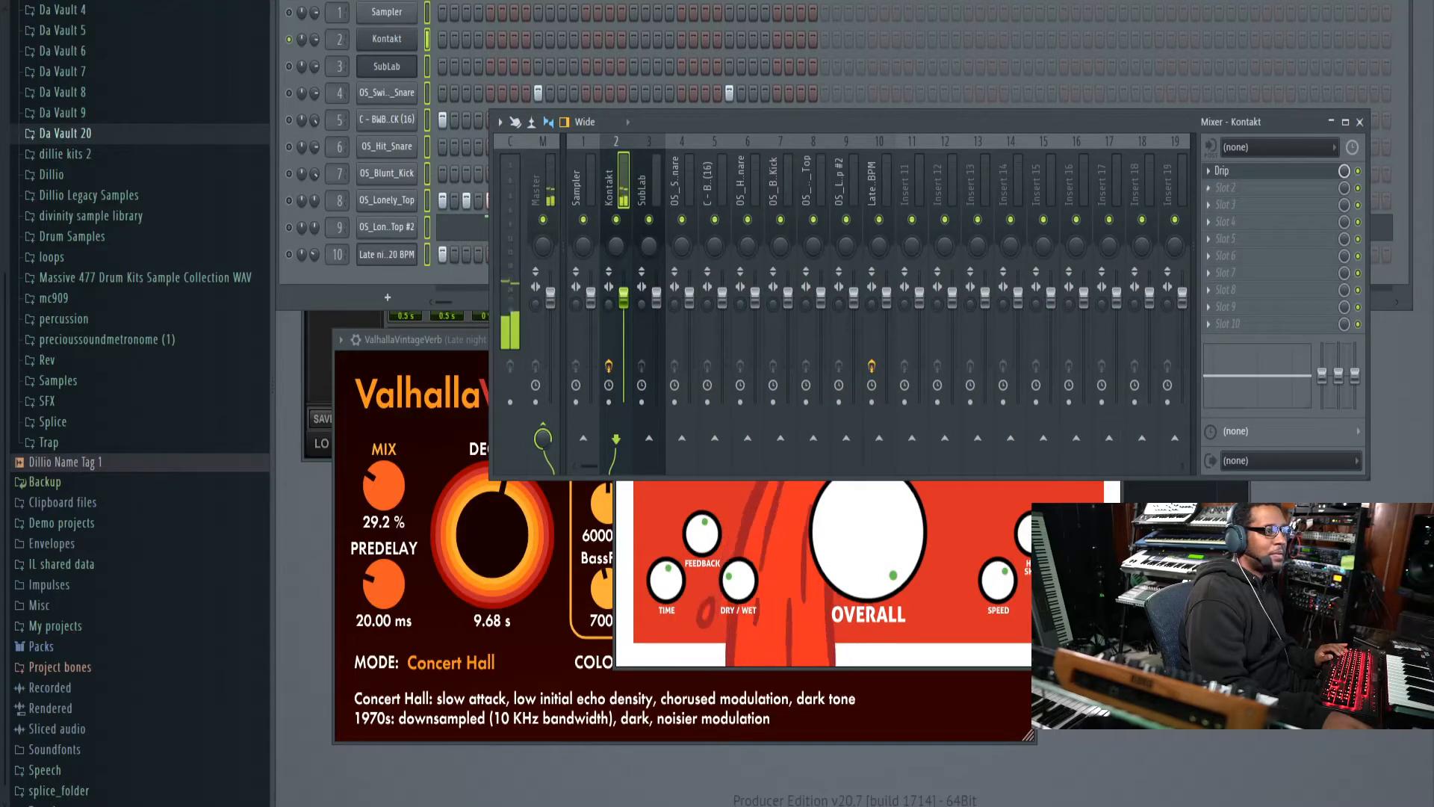
Step: Step Drip through BIG TIME to the CLAY preset and set its Overall amount to 45%
left_click(1222, 171)
left_click(1008, 117)
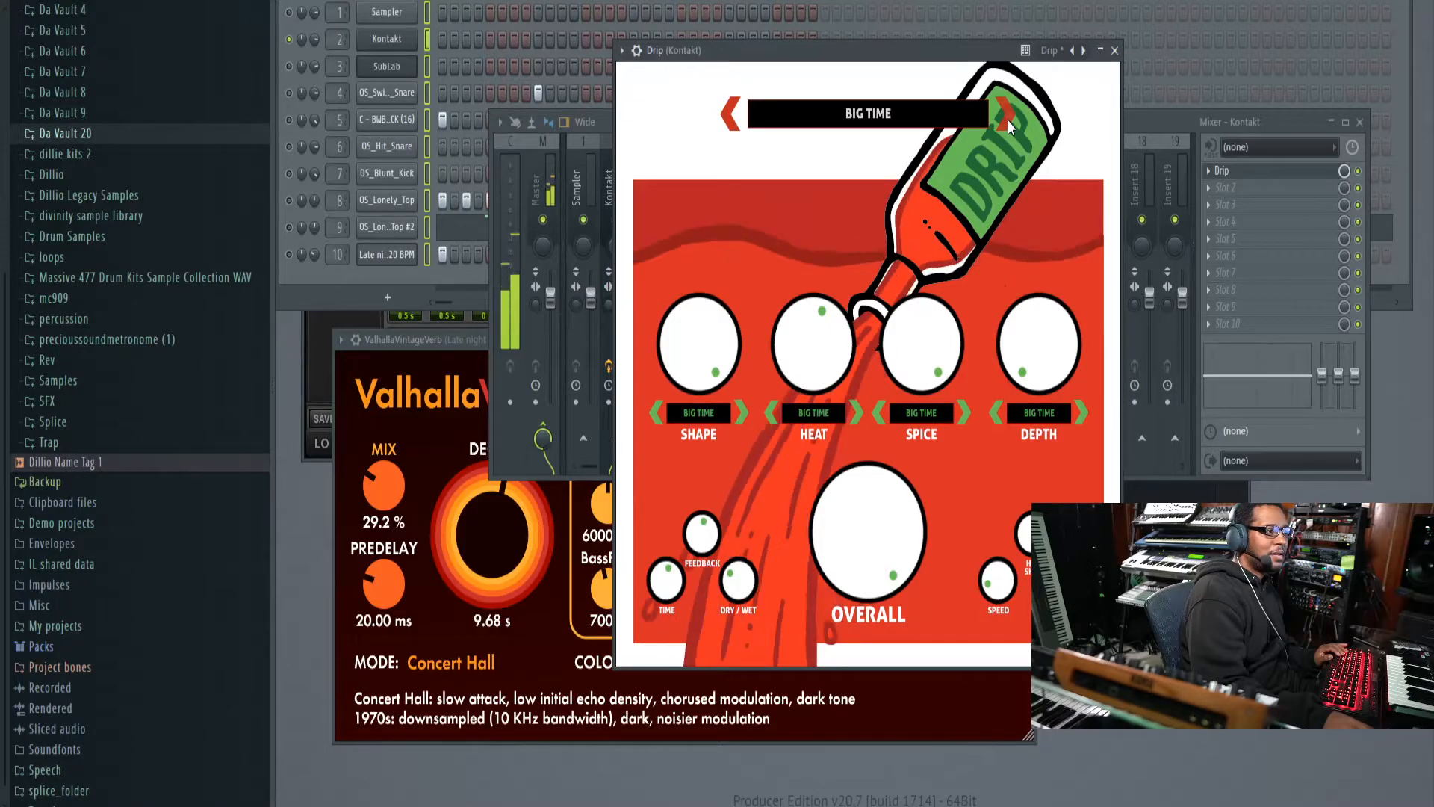
left_click(1007, 120)
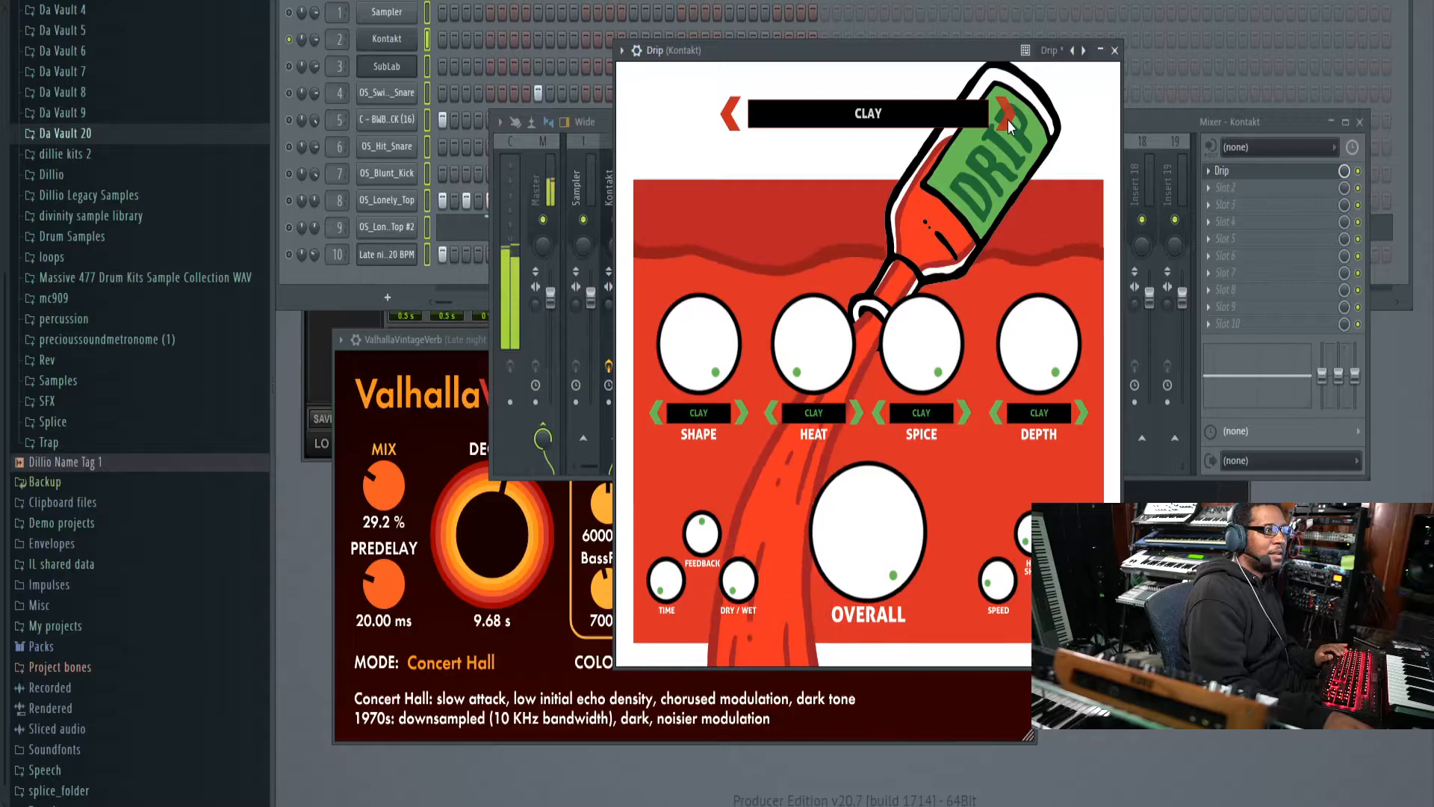
left_click_drag(866, 552, 837, 674)
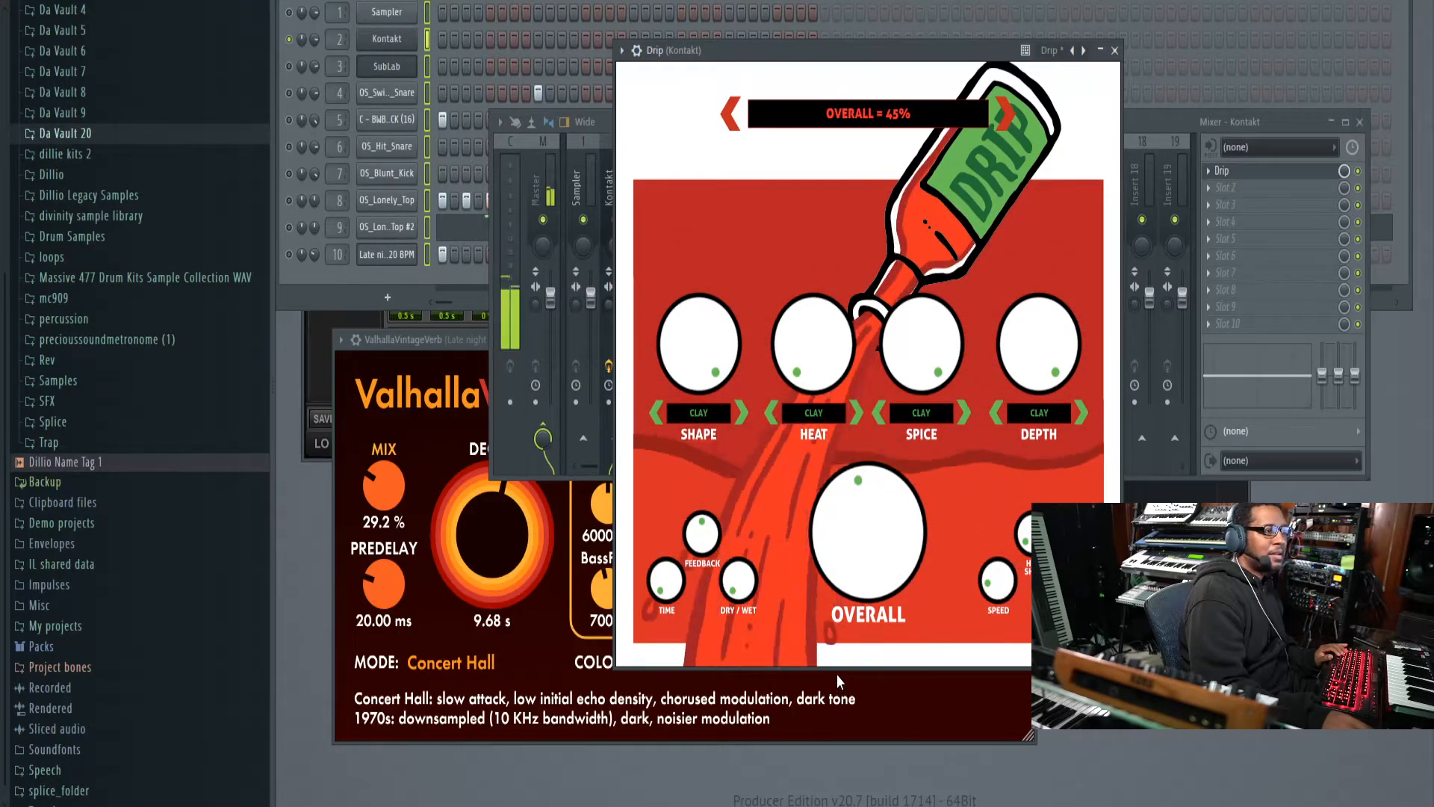
Step: Load ValhallaVintageVerb in the second effect slot of the Kontakt mixer track and turn down that slot's mix level
left_click(1222, 205)
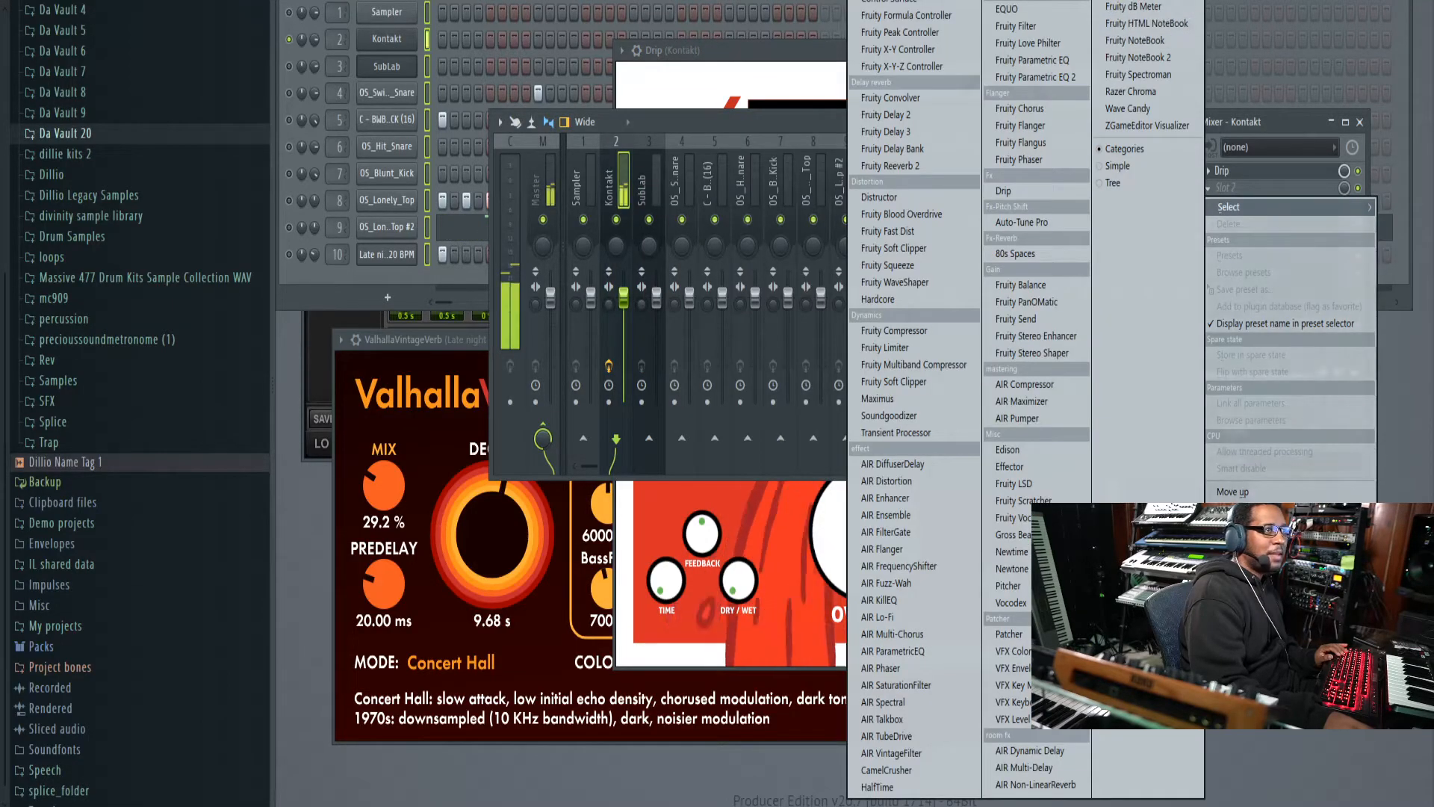
left_click(1008, 1)
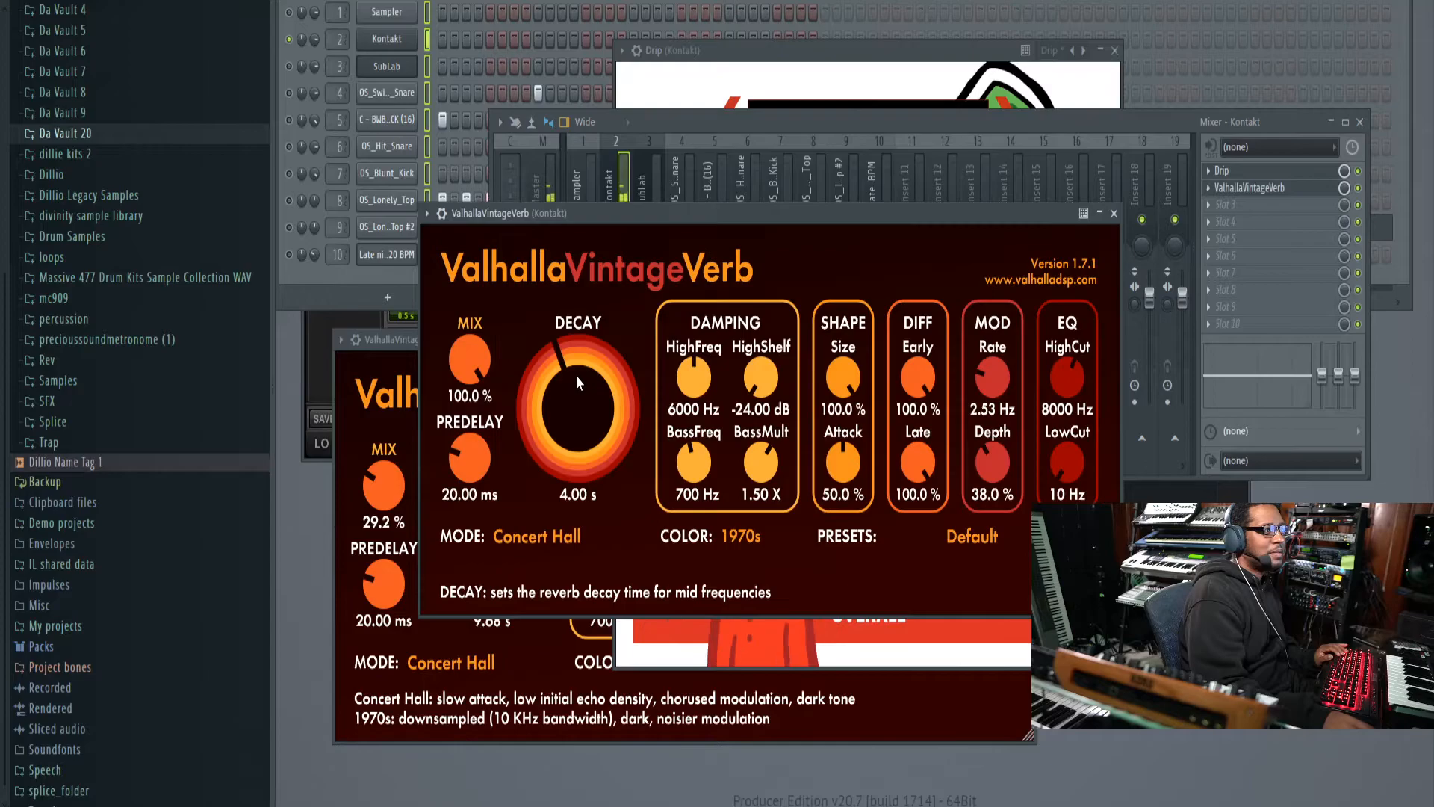
left_click_drag(484, 352, 638, 339)
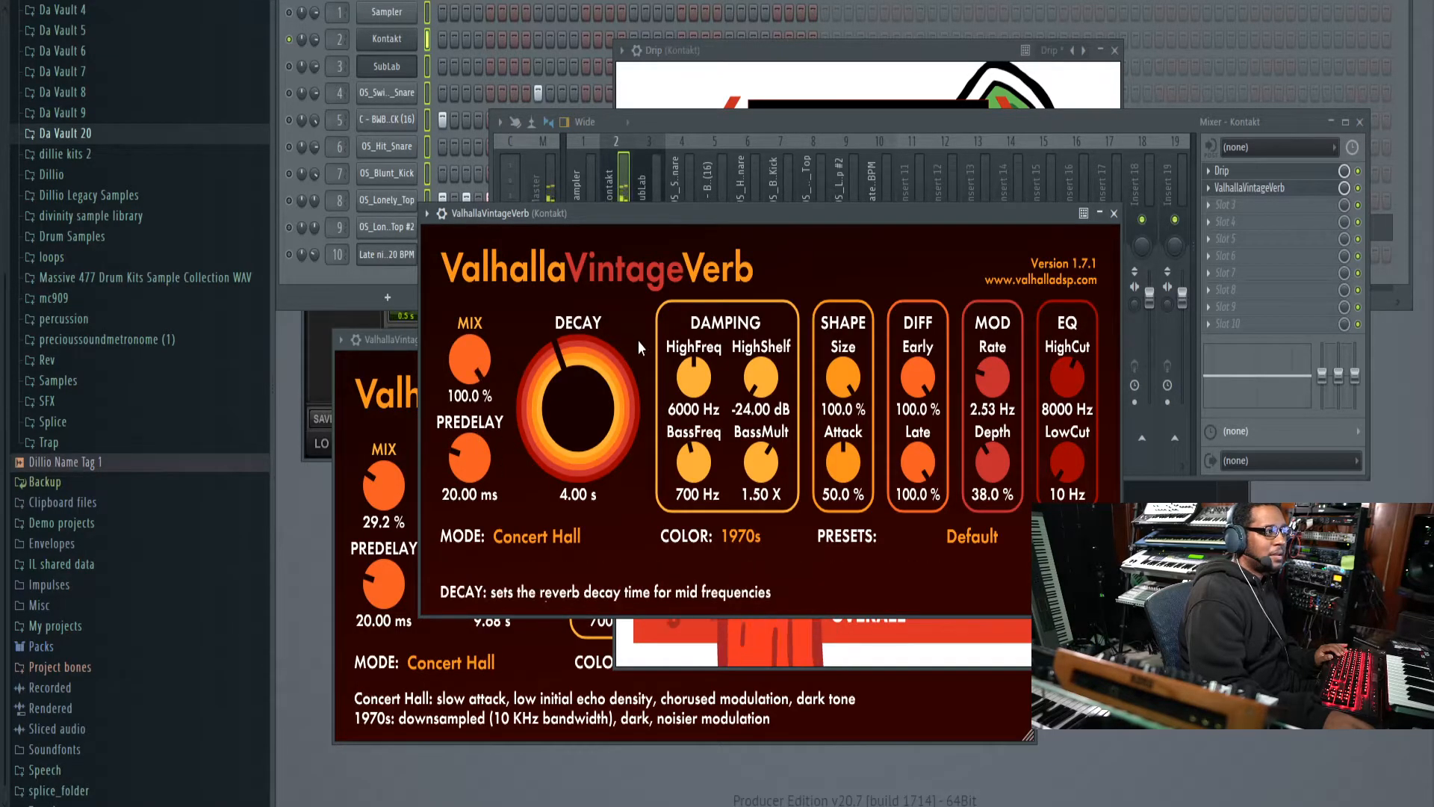
left_click(1345, 194)
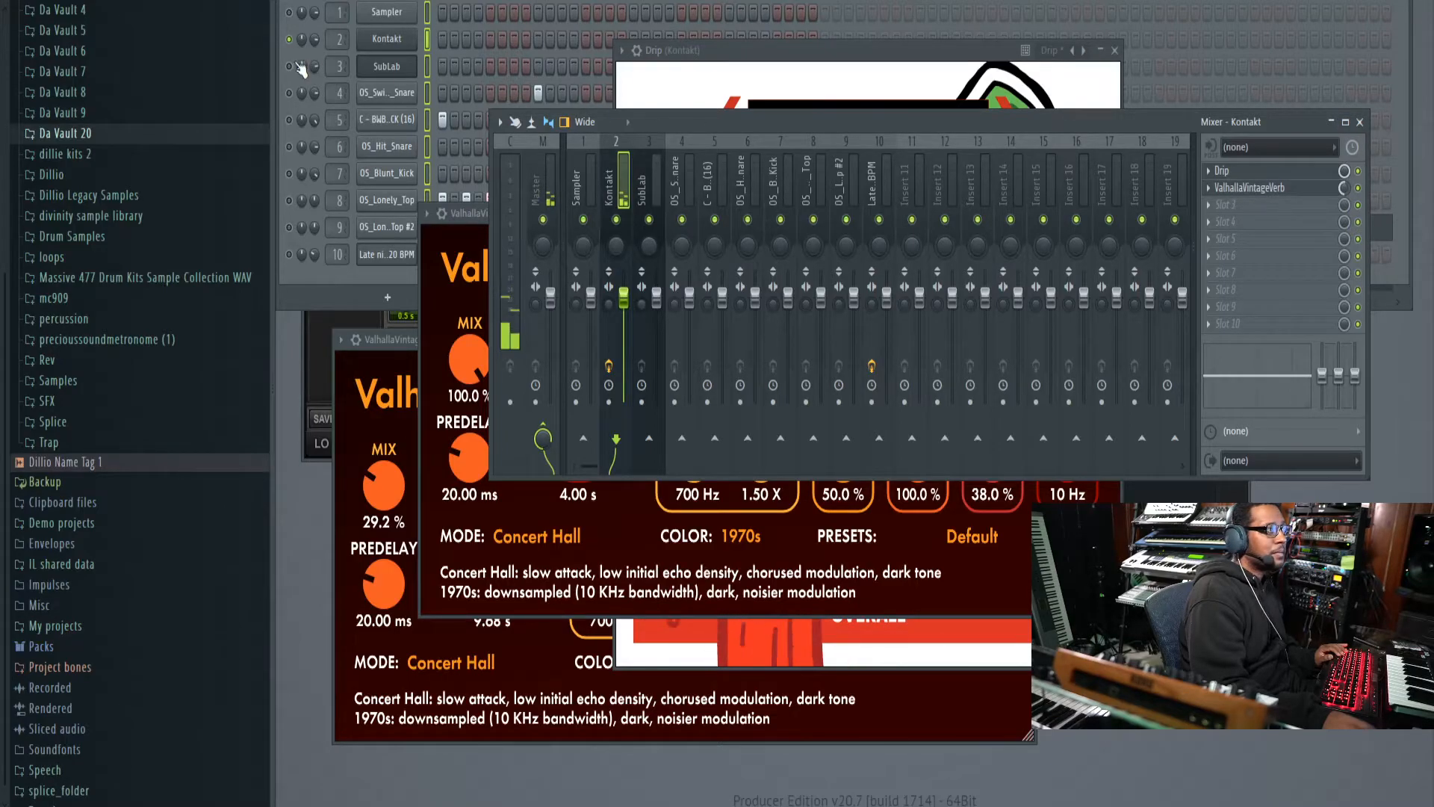
Step: Load Kickstart in the third effect slot of the Kontakt mixer track with its 1/4 rate
left_click(1213, 206)
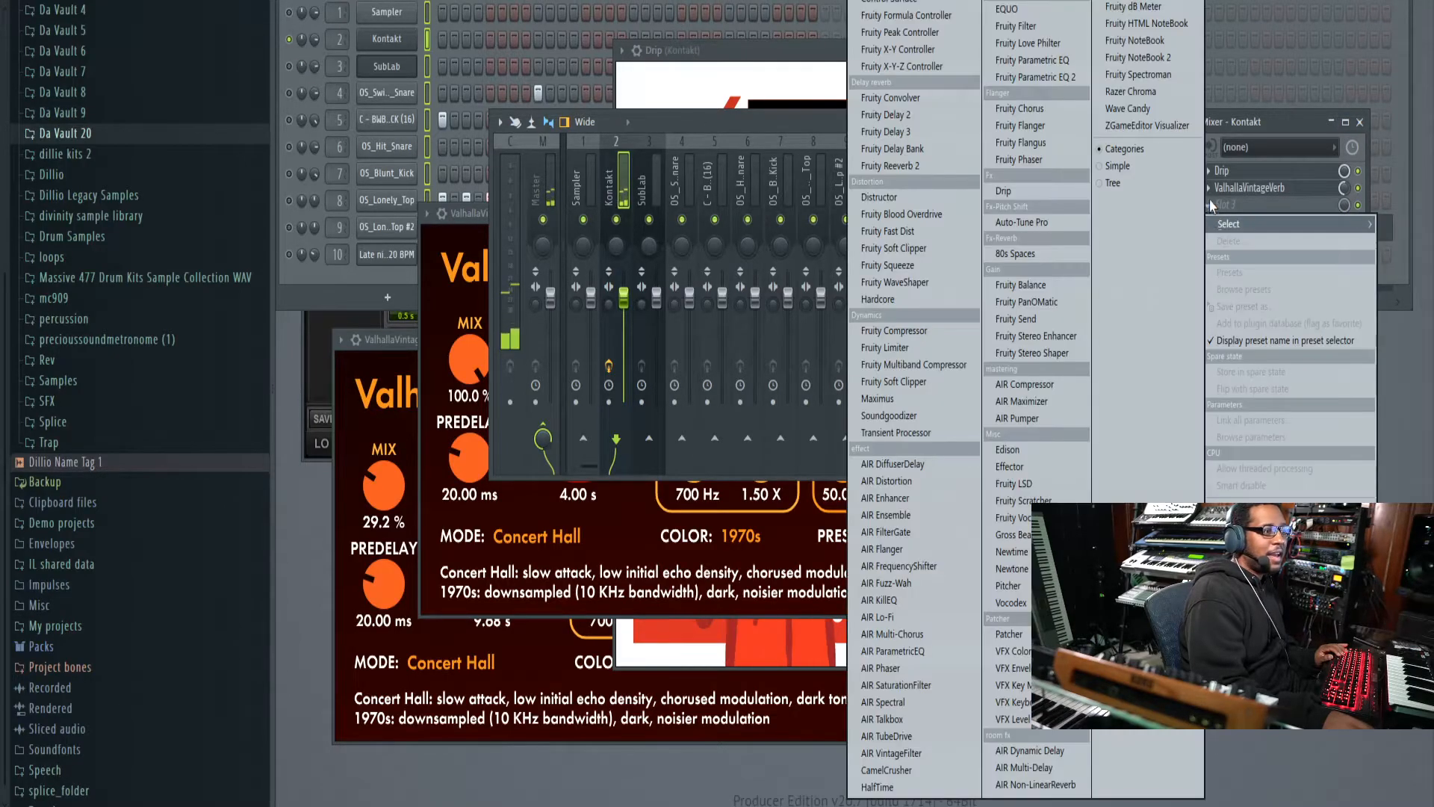
left_click(1007, 1)
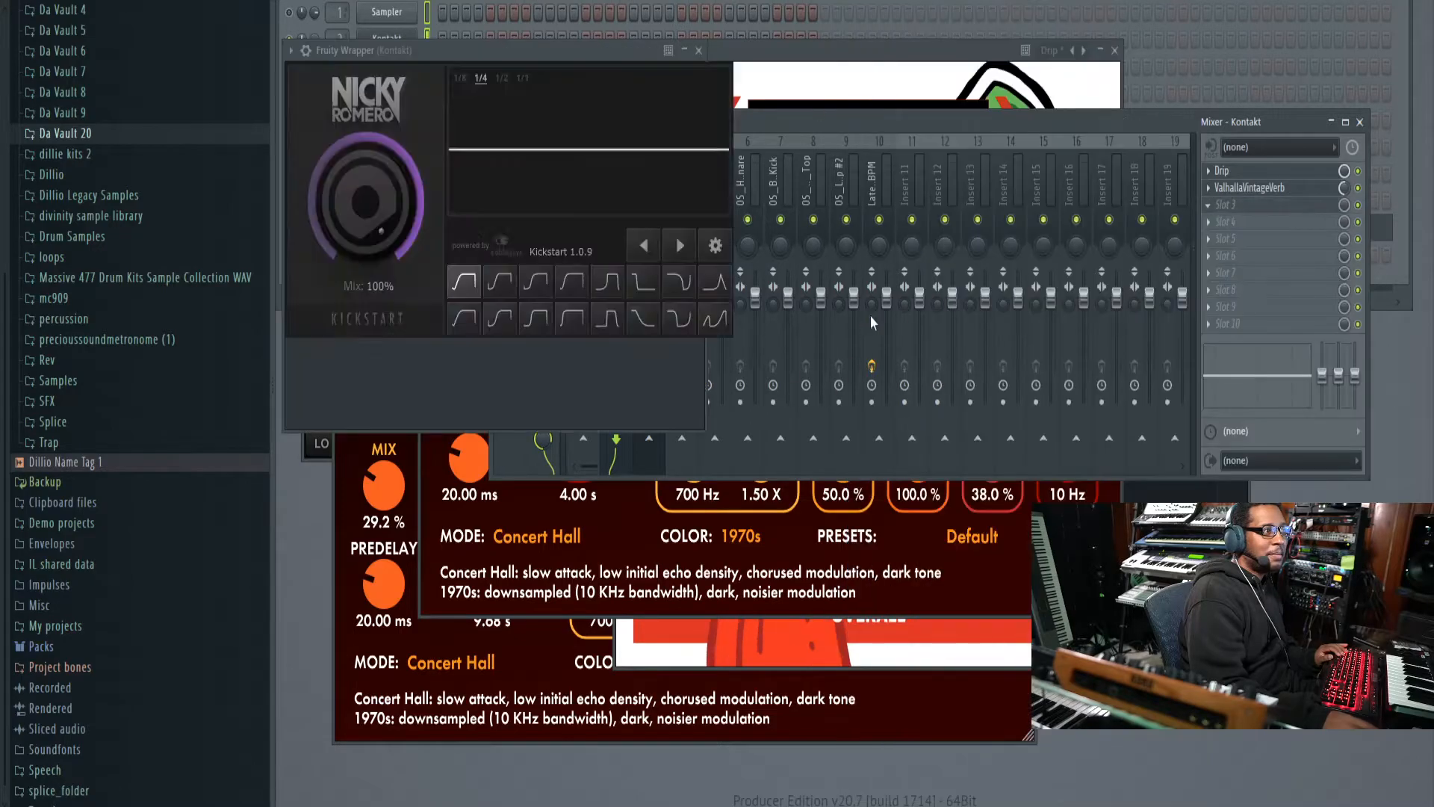
left_click_drag(536, 65, 935, 246)
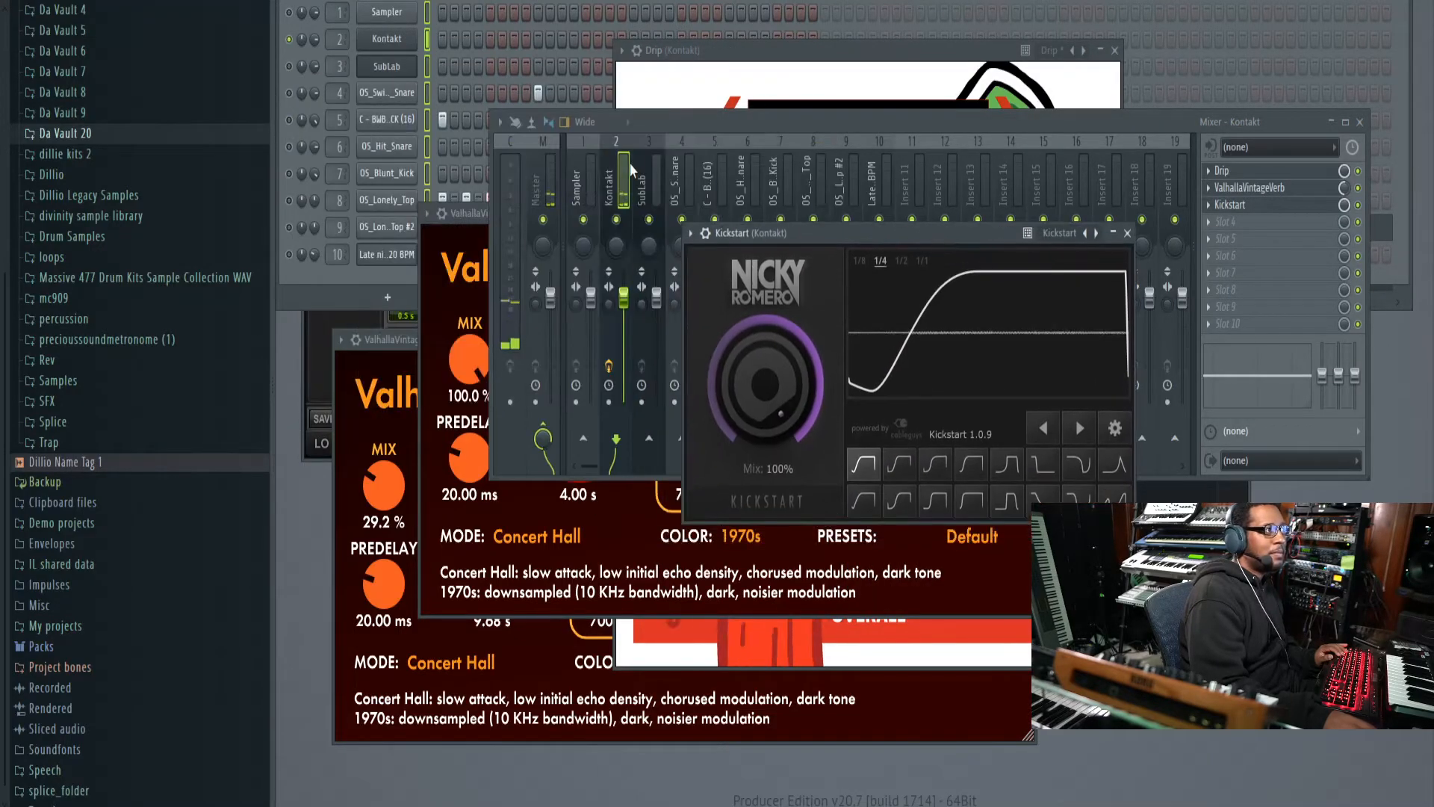
Step: Unmute the Late night 2 120 BPM channel, play it together with Kontakt, and select its mixer track
left_click(293, 267)
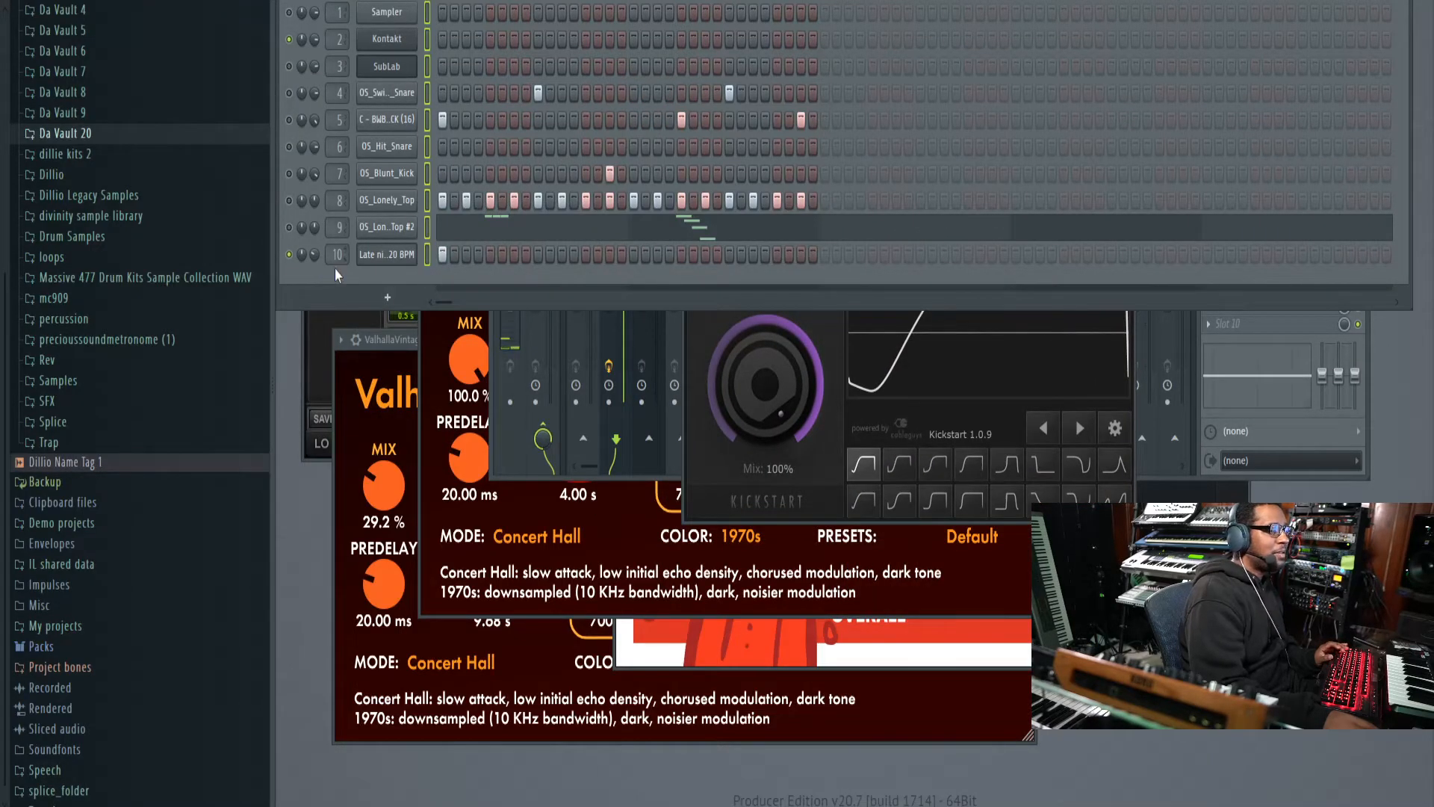
key("space")
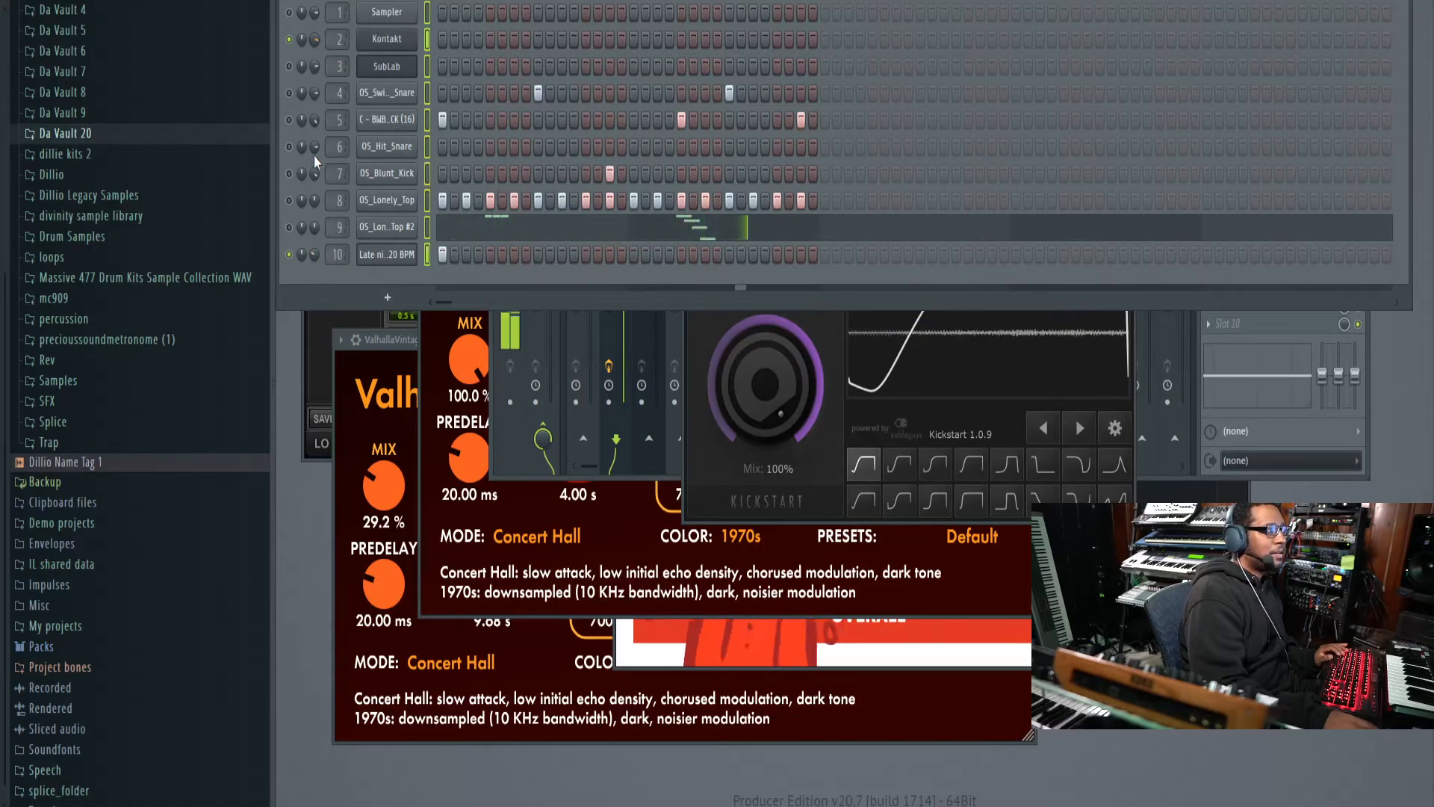
left_click(502, 459)
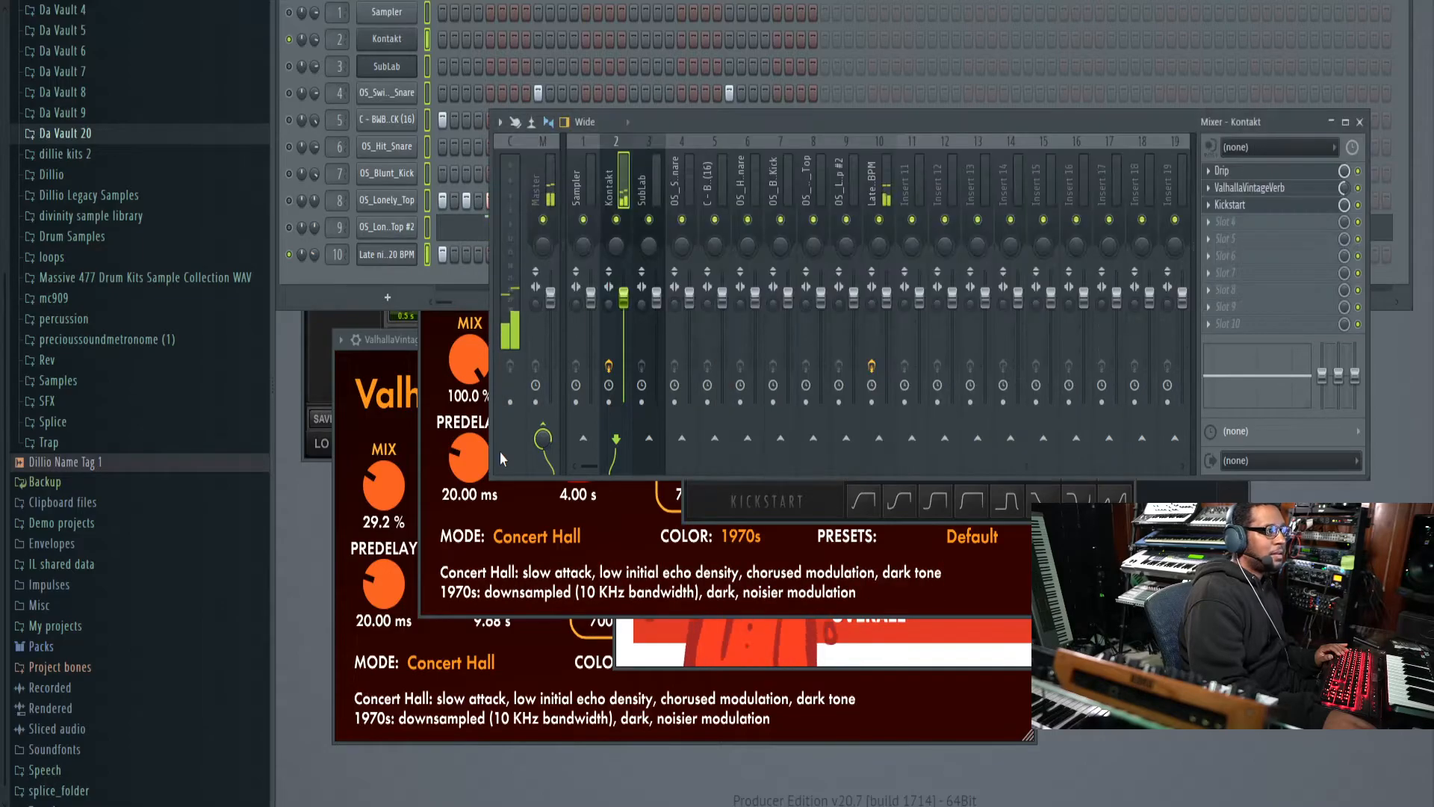
left_click(883, 183)
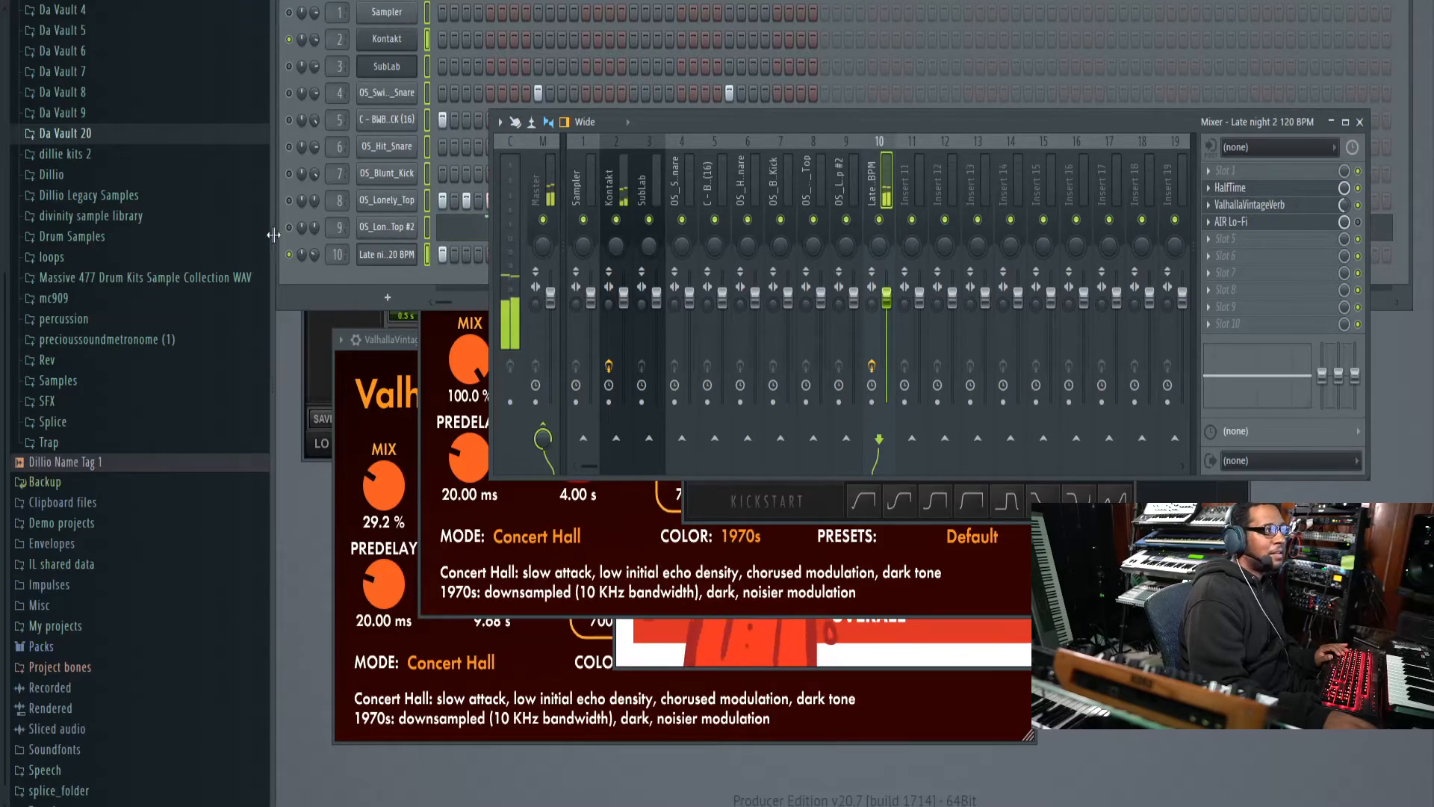
Step: Adjust the Late night 2 120 BPM channel's volume and unmute all the other channels
left_click(312, 257)
right_click(289, 255)
left_click(299, 266)
right_click(292, 254)
left_click(299, 267)
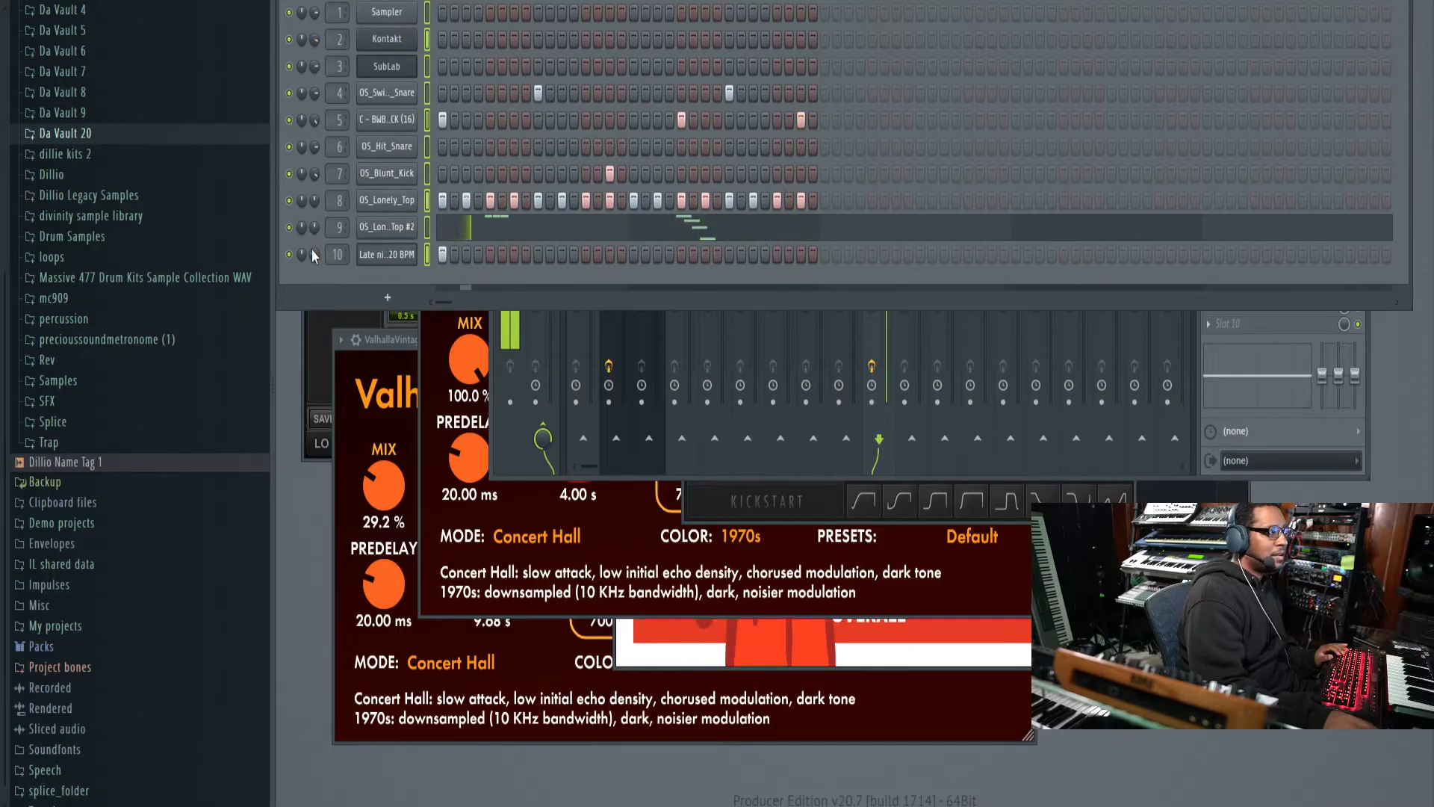
Step: Set HalfTime's mix to 95% on the Late night 2 120 BPM mixer track
left_click(386, 254)
left_click(574, 292)
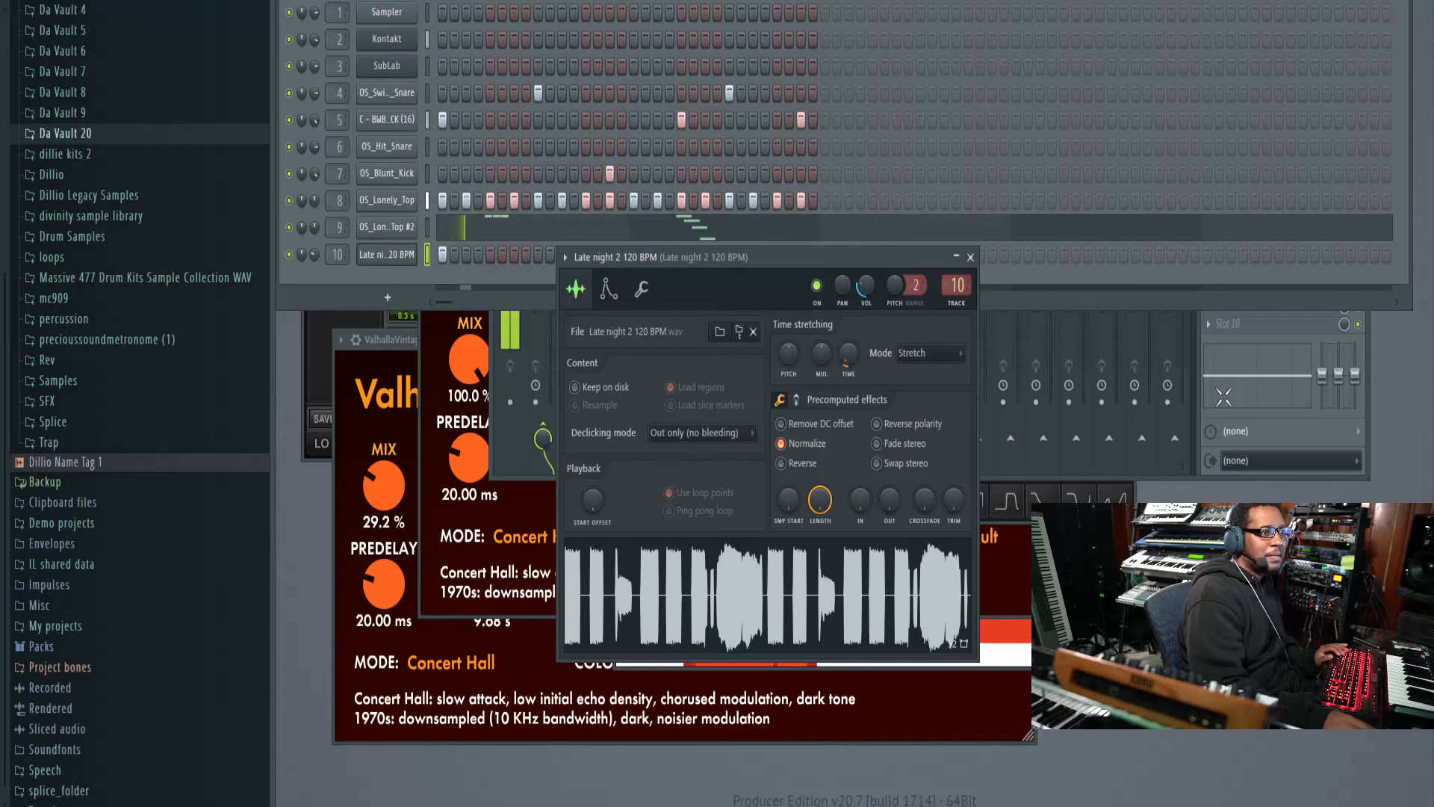
left_click(1193, 415)
left_click(1270, 188)
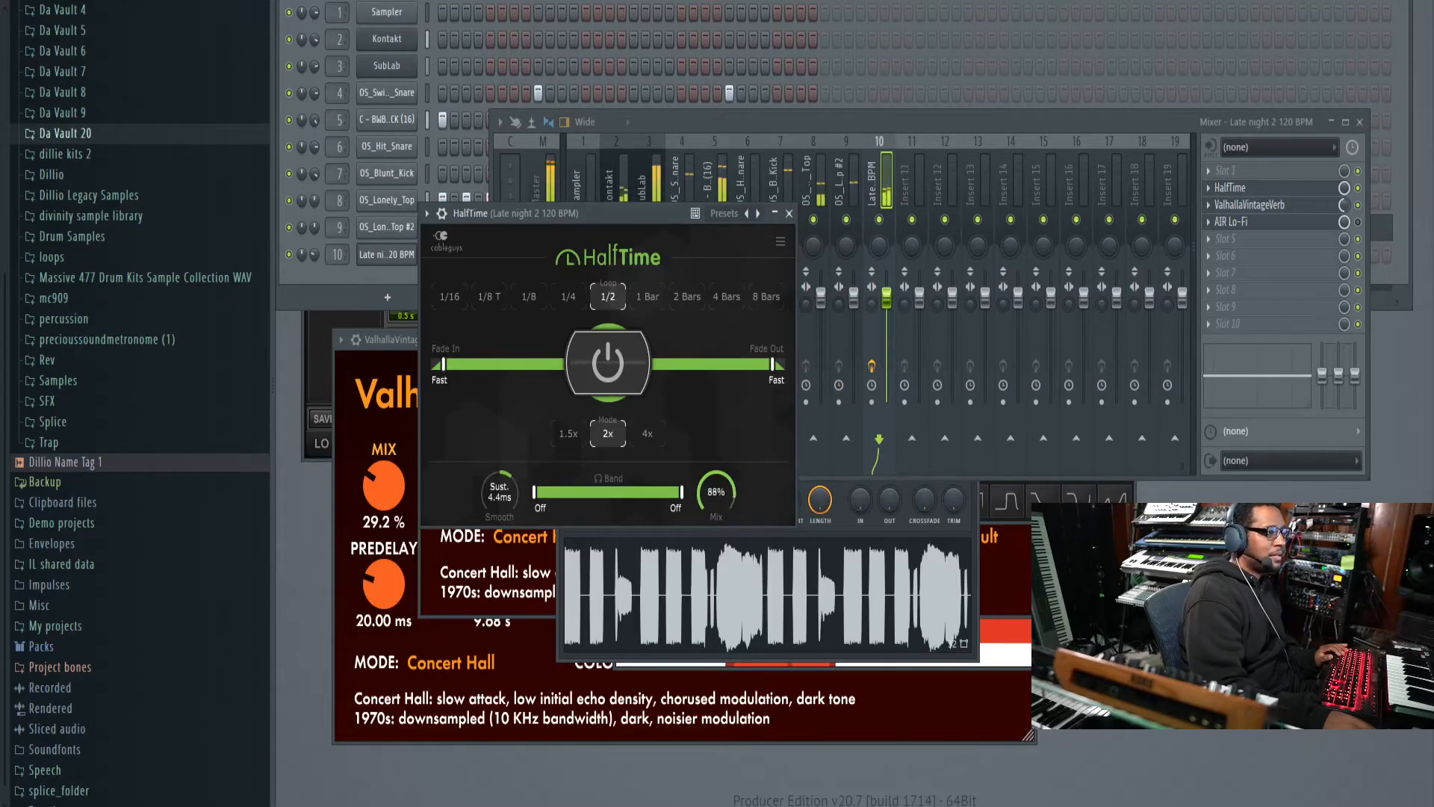
left_click(326, 269)
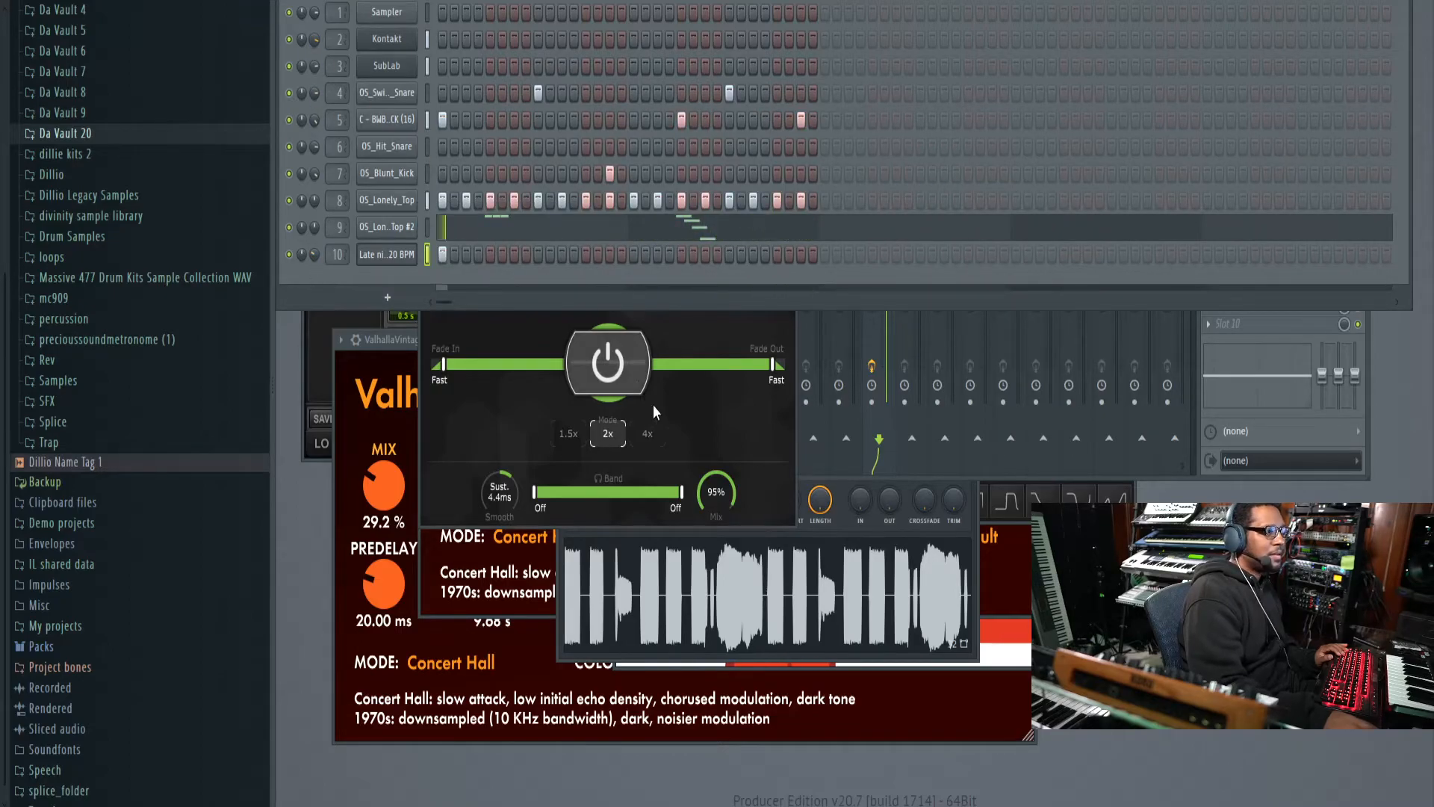
Step: Lower Drip's Overall amount on the Kontakt track, close Drip and move the mixer clear of the channel rack
left_click(1007, 640)
left_click_drag(884, 543, 846, 562)
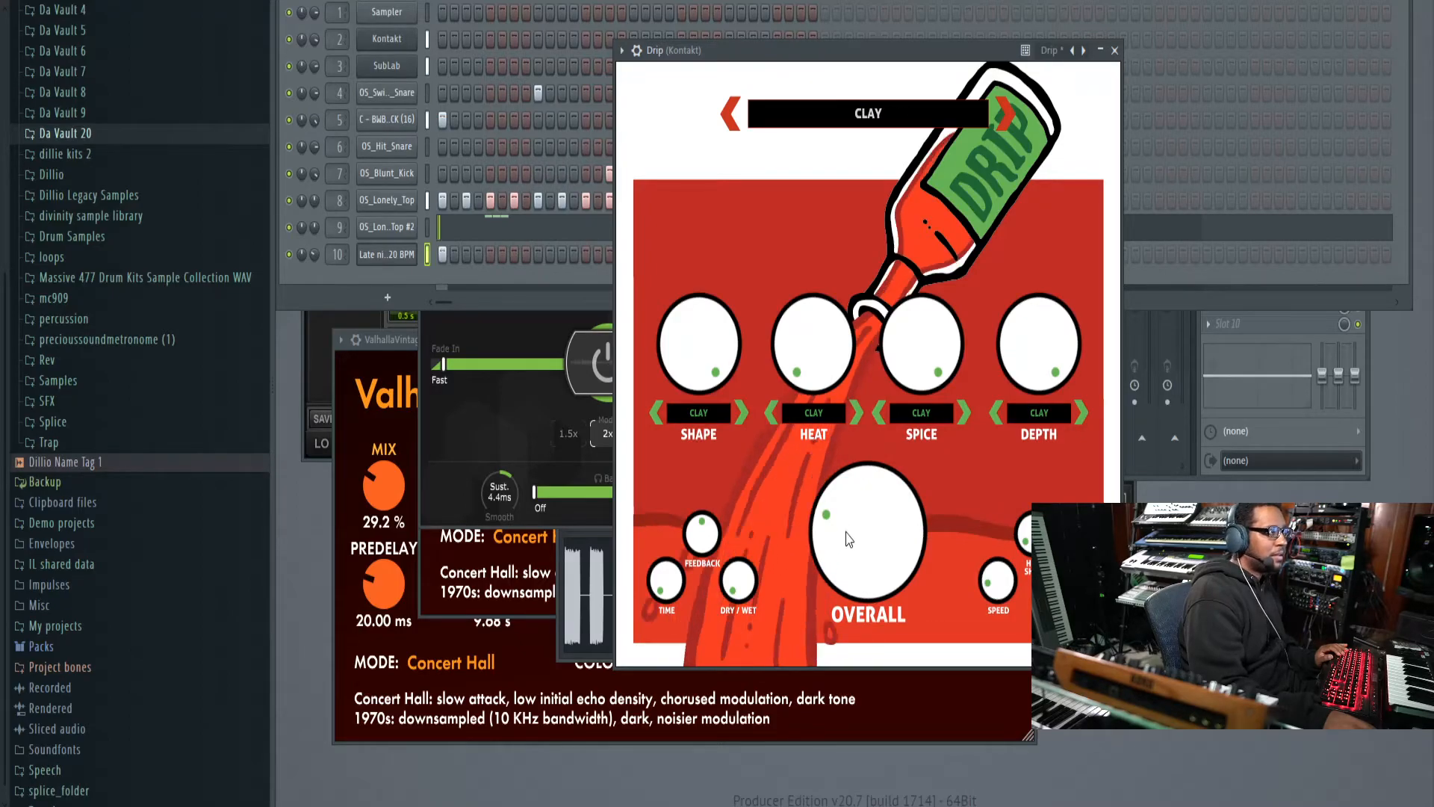
left_click(1115, 50)
left_click_drag(686, 110, 791, 220)
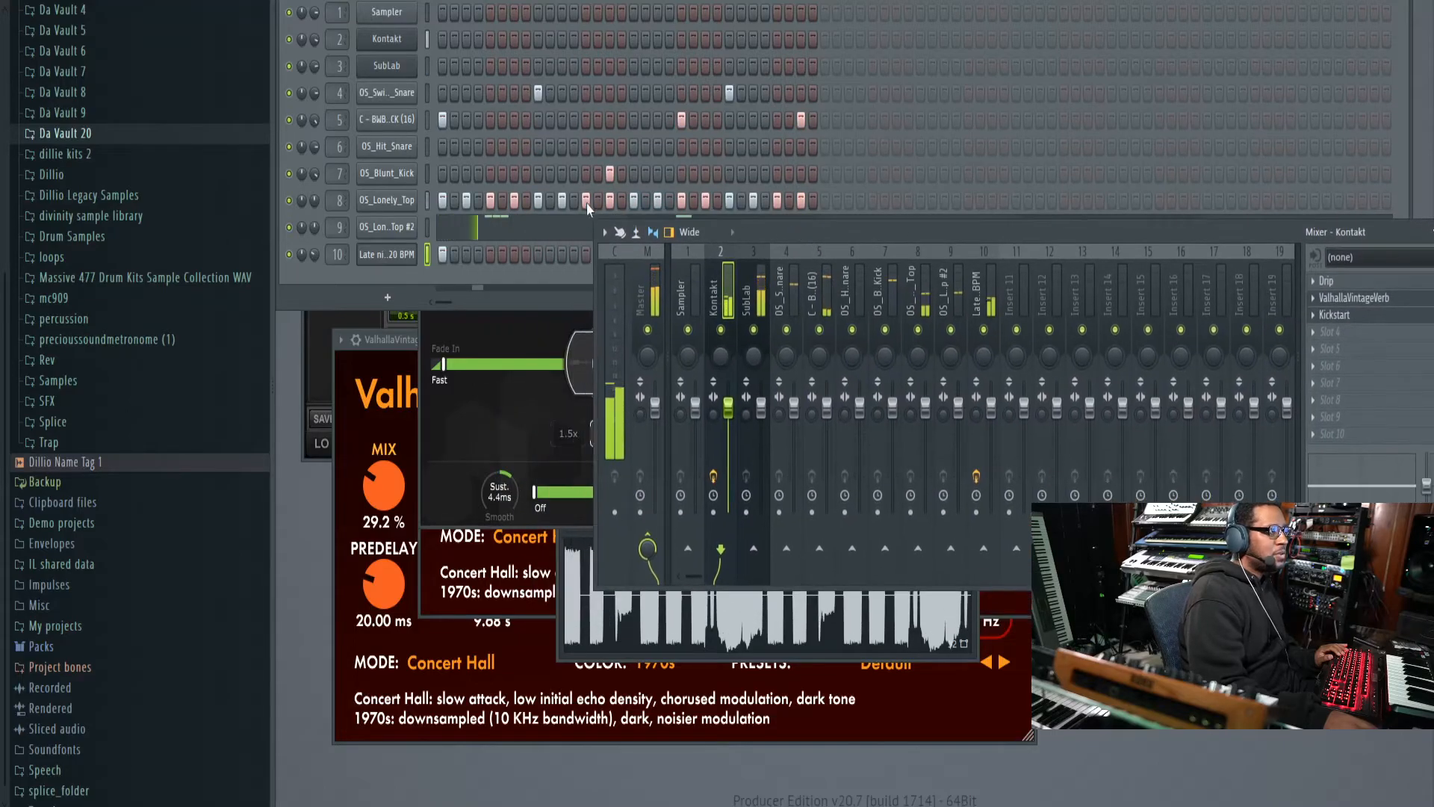
Step: Add OS_Hit_Snare hits on steps 4, 6, 7, 20, 23 and 24 and adjust that channel's volume during playback
left_click(478, 146)
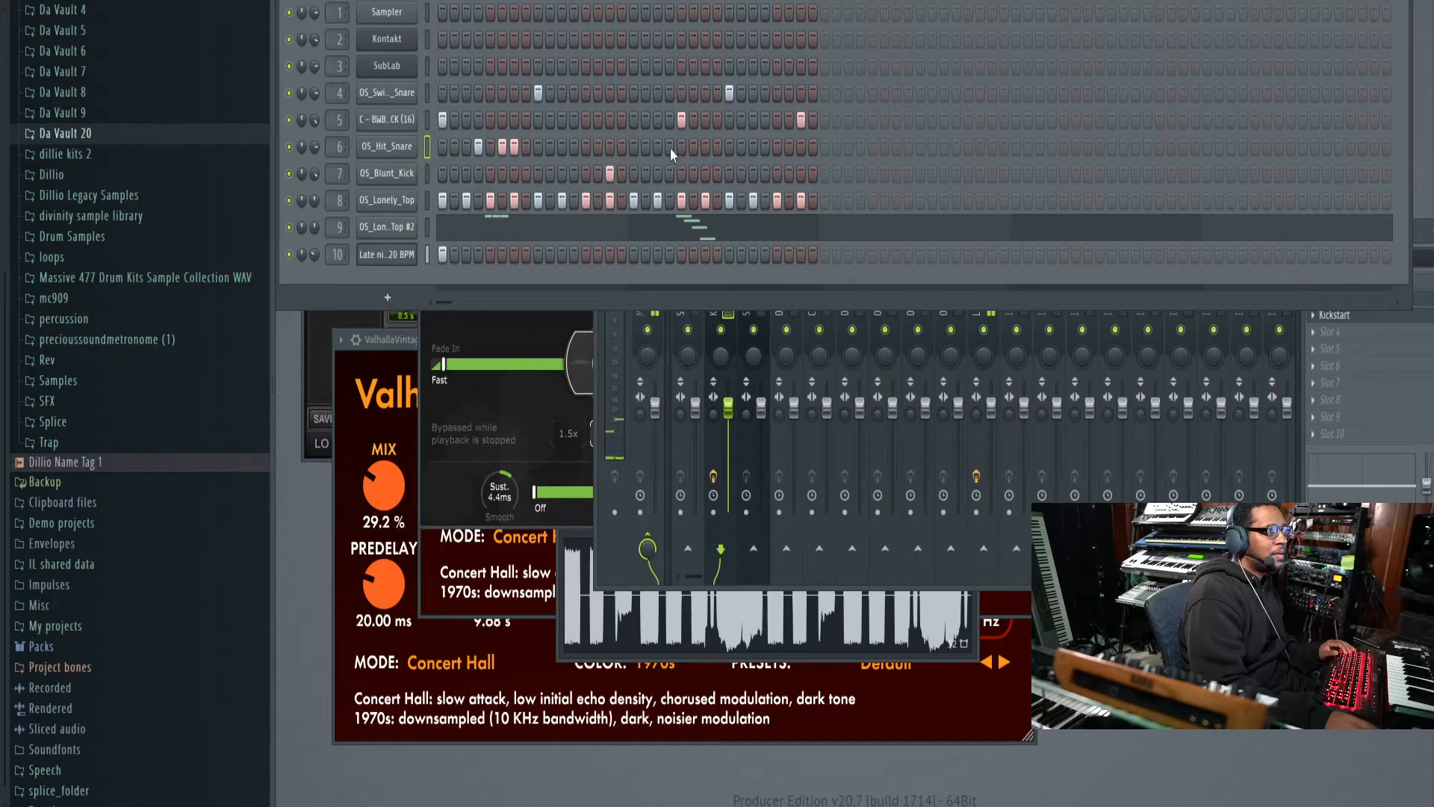
key("space")
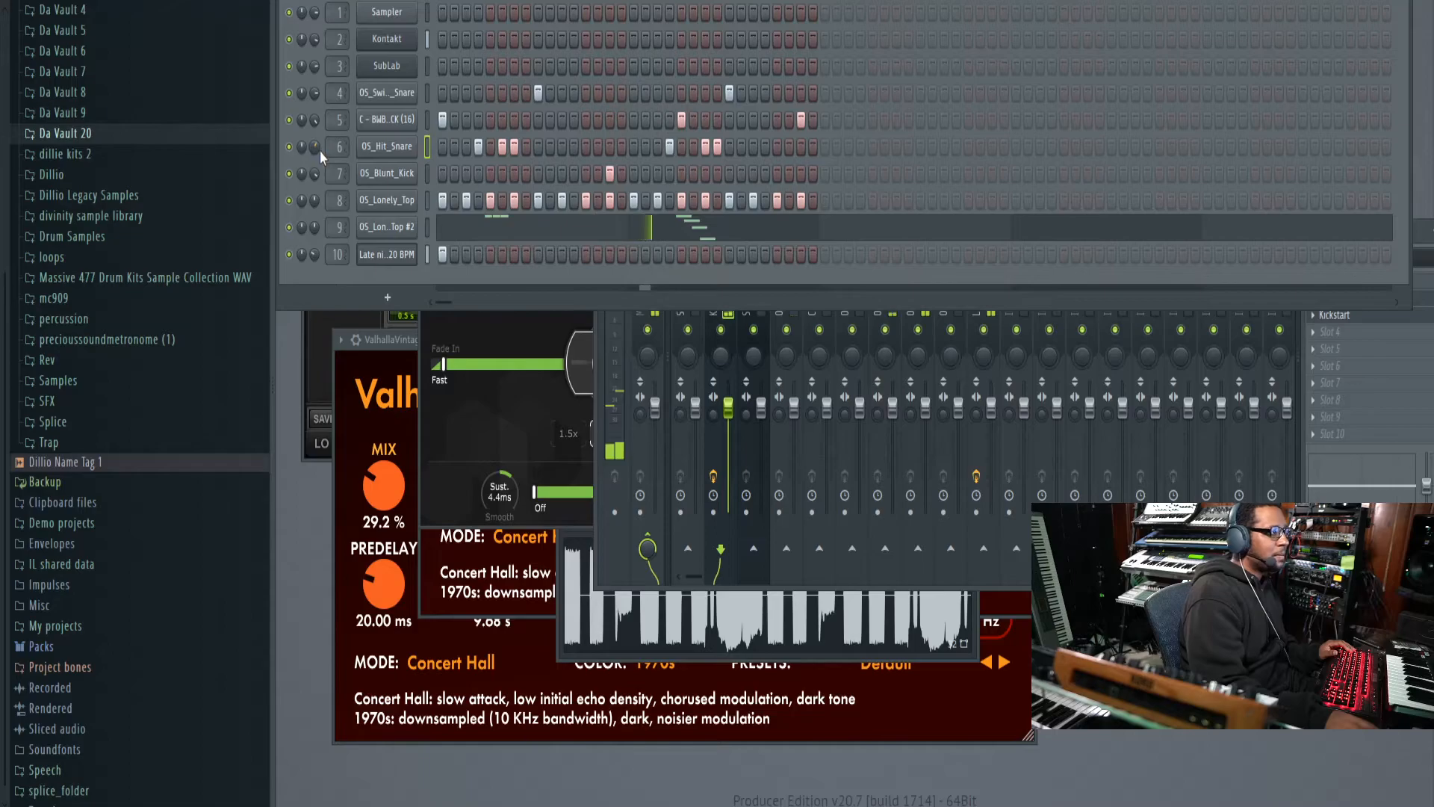
left_click_drag(319, 150, 318, 147)
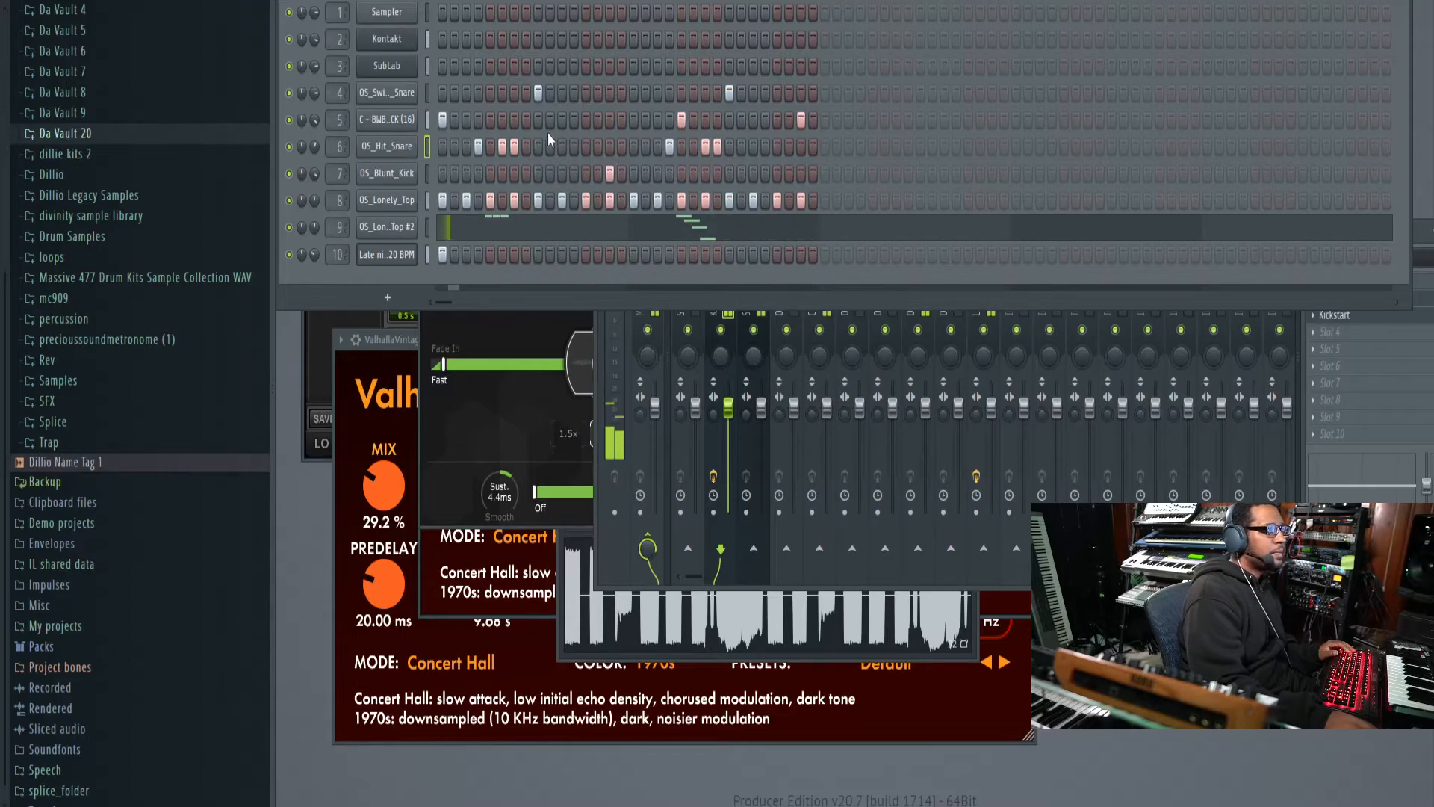
Step: Try extra kick hits on steps 17 and 19 of channel 5 and mute the snare on channel 4
left_click(632, 122)
left_click(657, 122)
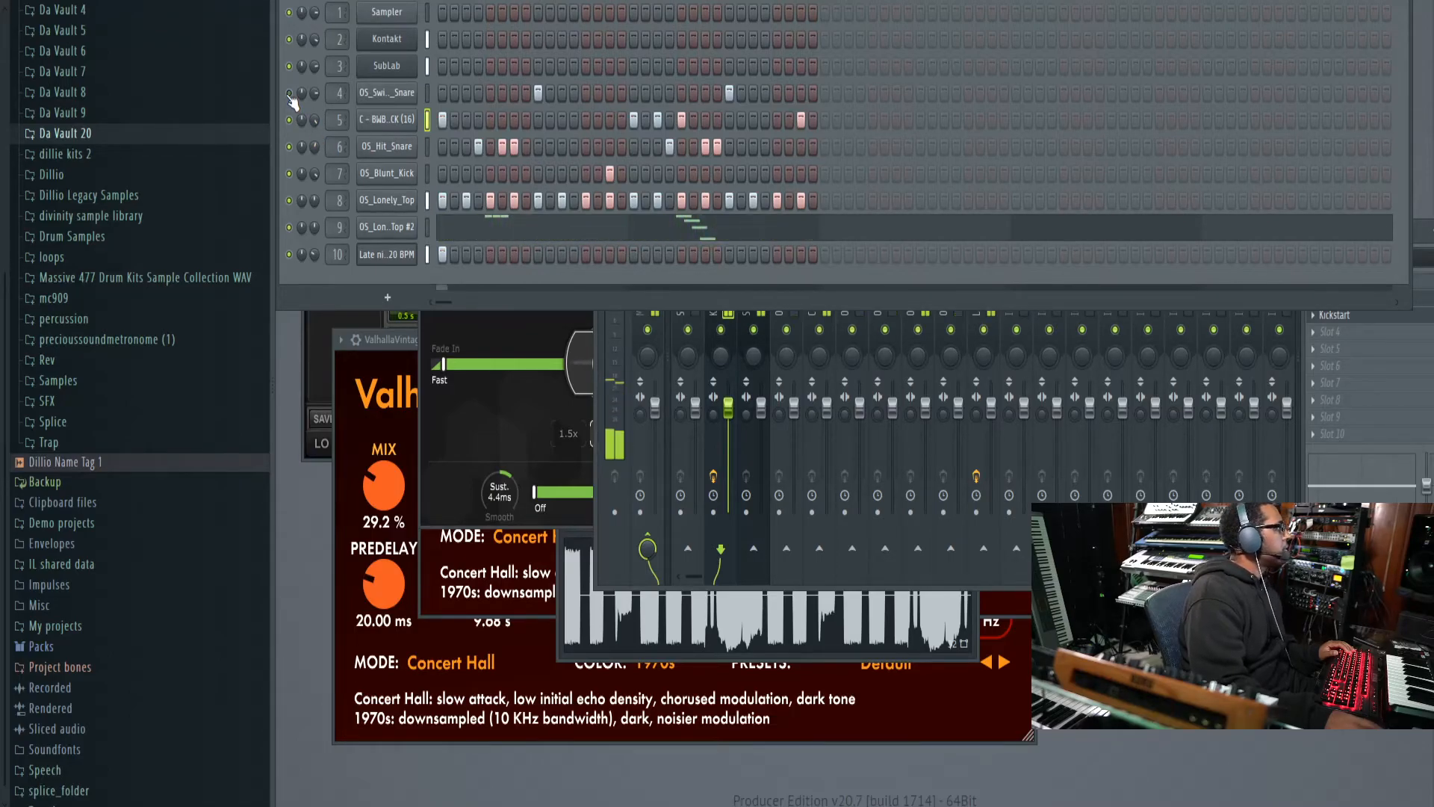
left_click(290, 93)
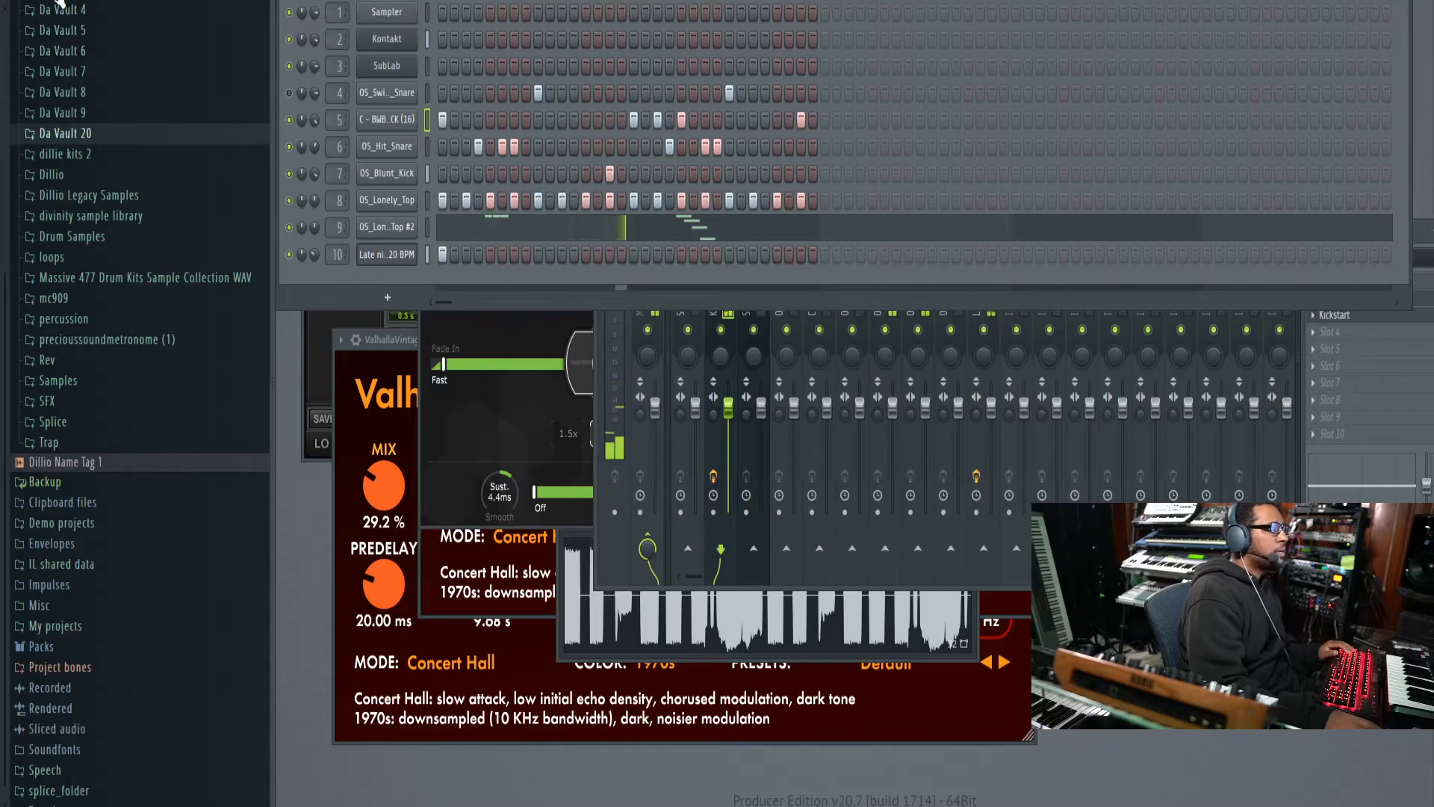
Step: Try reversing the Late night 2 120 BPM sample and play the pattern with it
key("space")
left_click(388, 258)
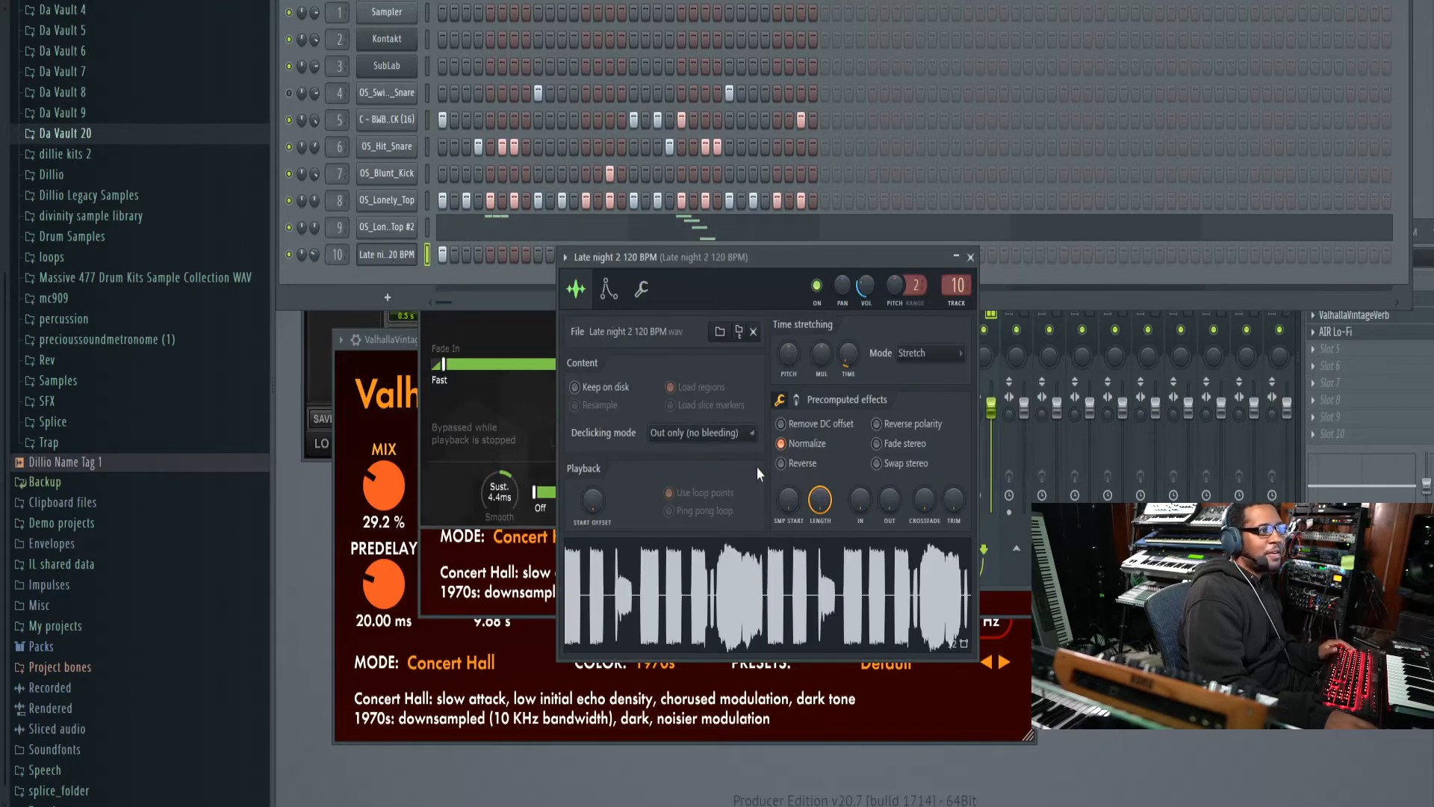
left_click(820, 465)
key("space")
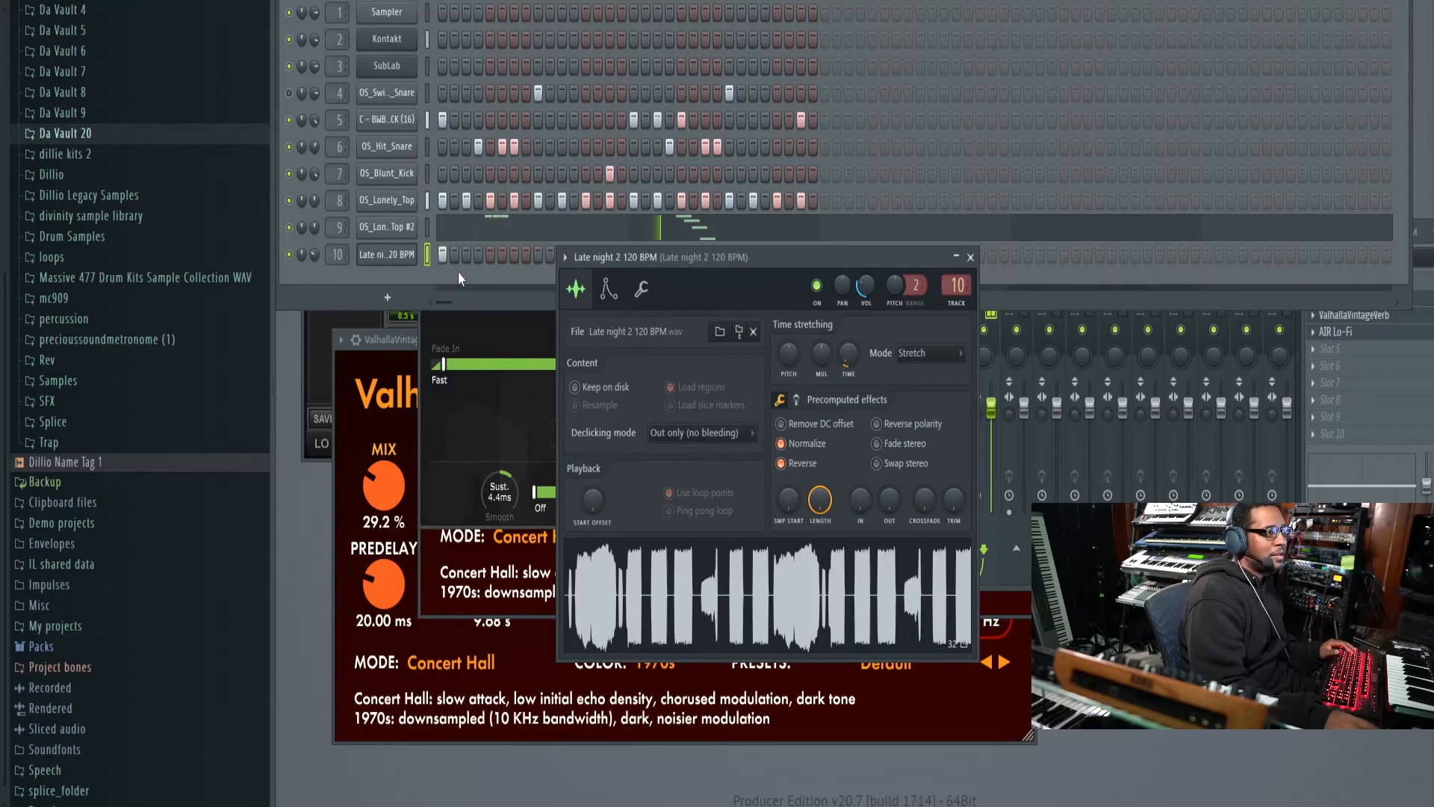
Step: Check the Late night 2 120 BPM track's effect slots and turn off Reverse on its sample
left_click(1313, 366)
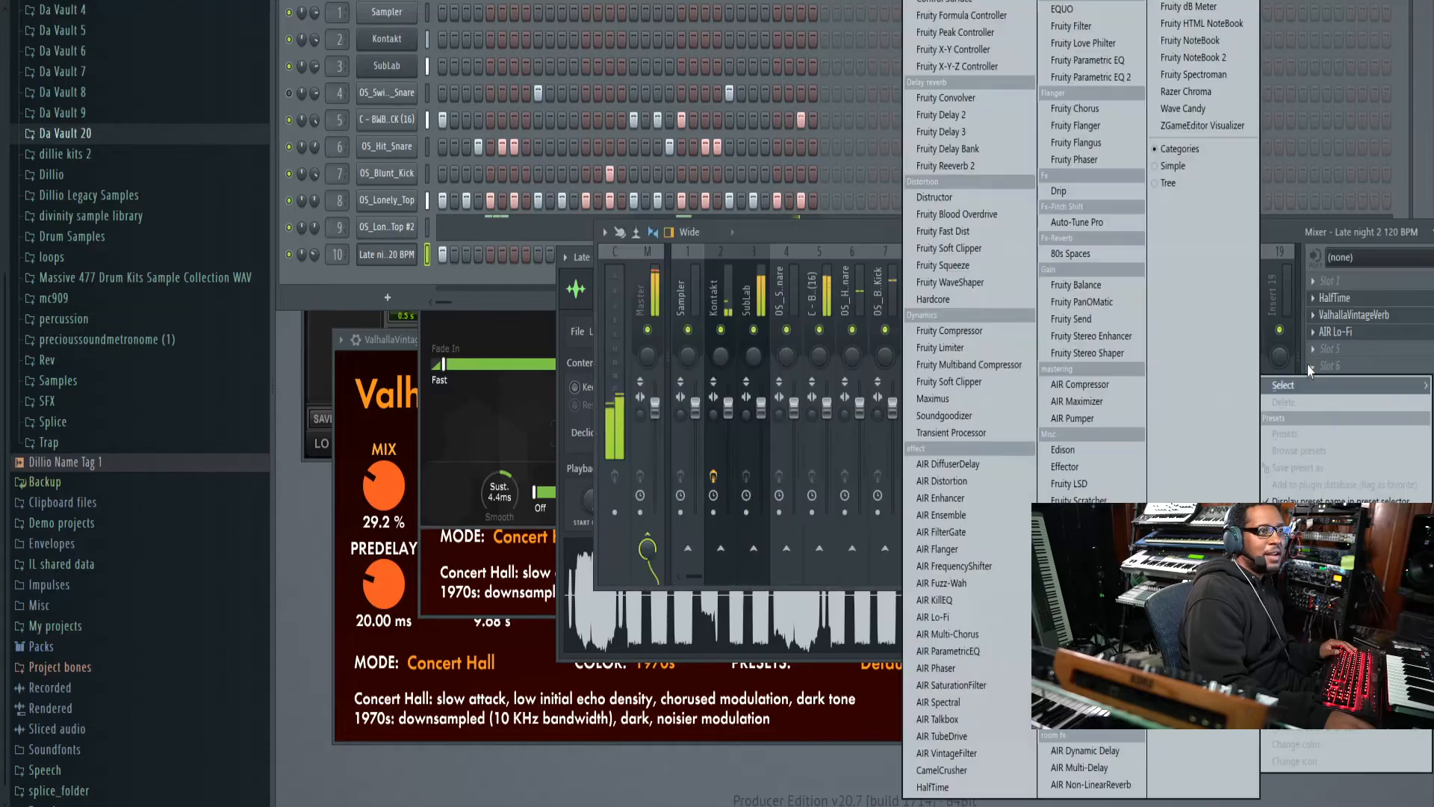
left_click(1353, 314)
left_click_drag(1200, 227, 921, 170)
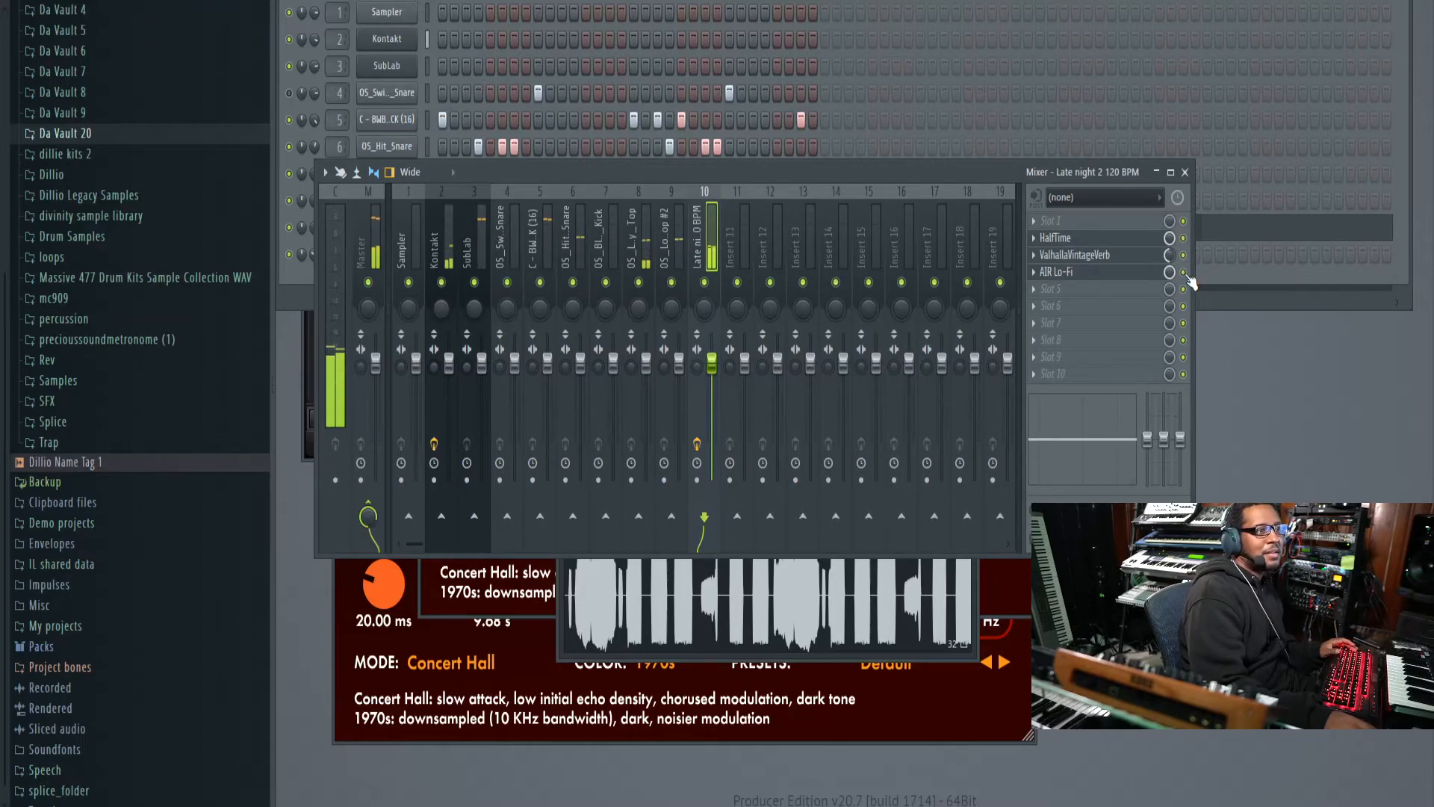
left_click_drag(620, 171, 970, 199)
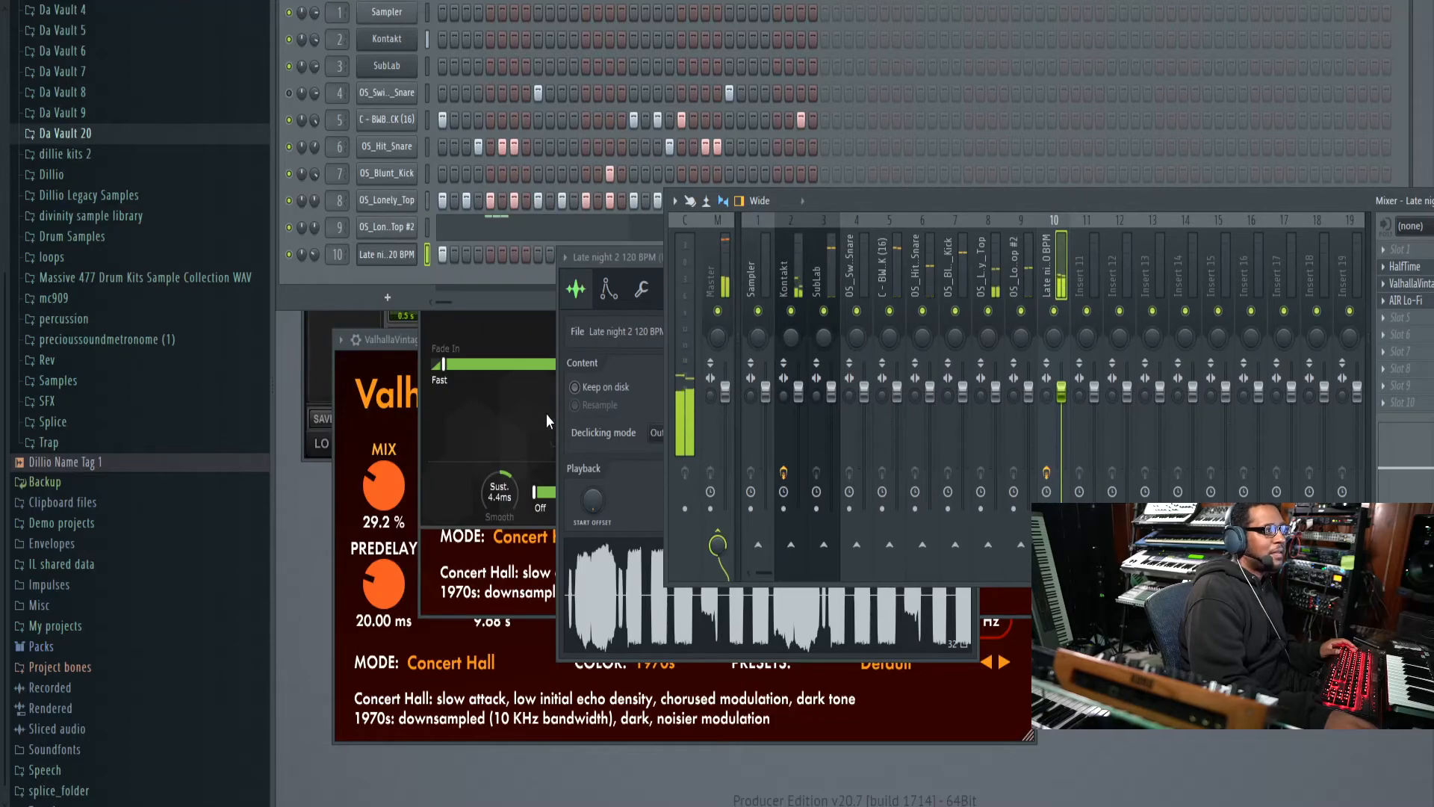
left_click(655, 494)
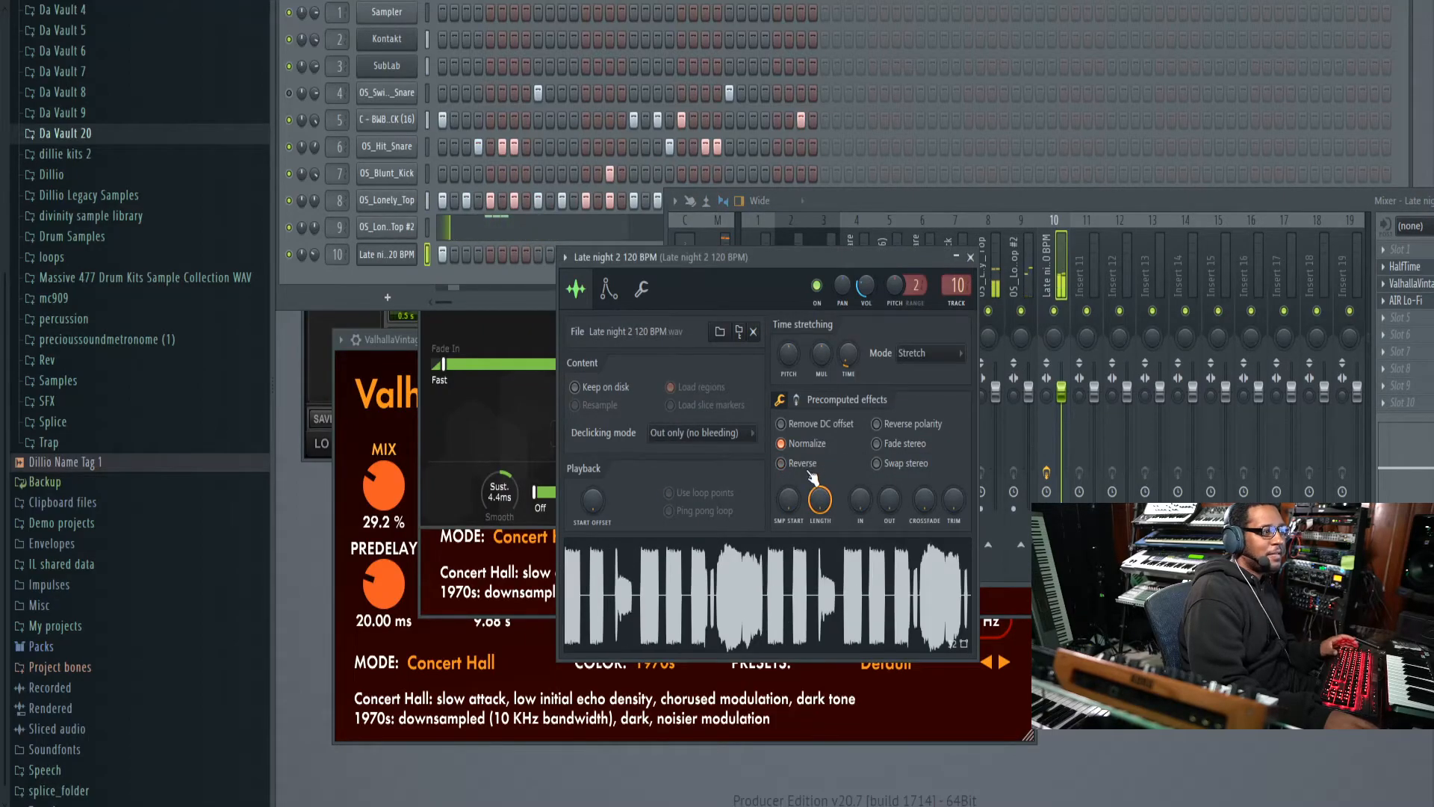
Step: Set HalfTime's mix to 62% on the Late night 2 120 BPM track and adjust that channel's volume
left_click_drag(1201, 222, 926, 189)
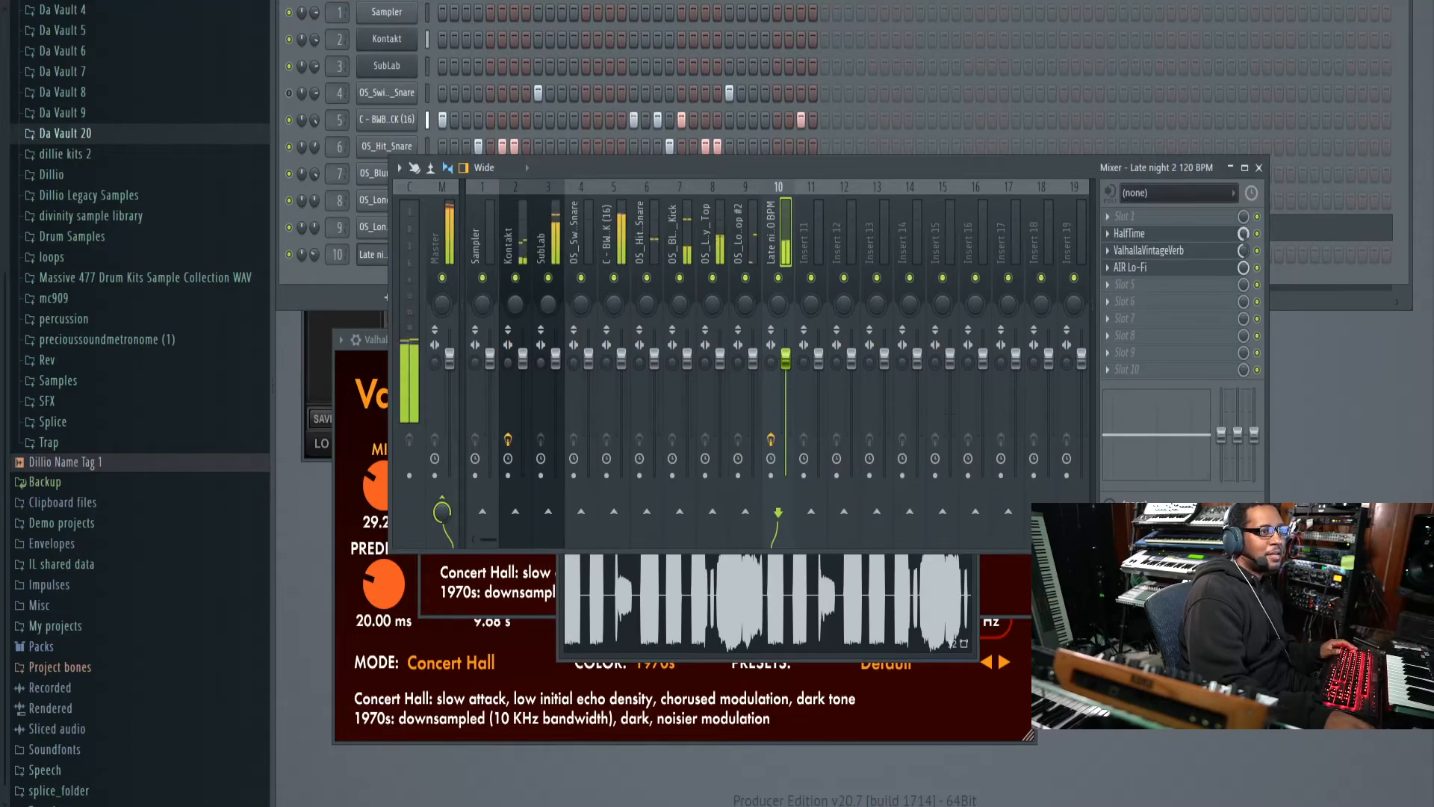
left_click(1129, 233)
left_click_drag(715, 492, 716, 523)
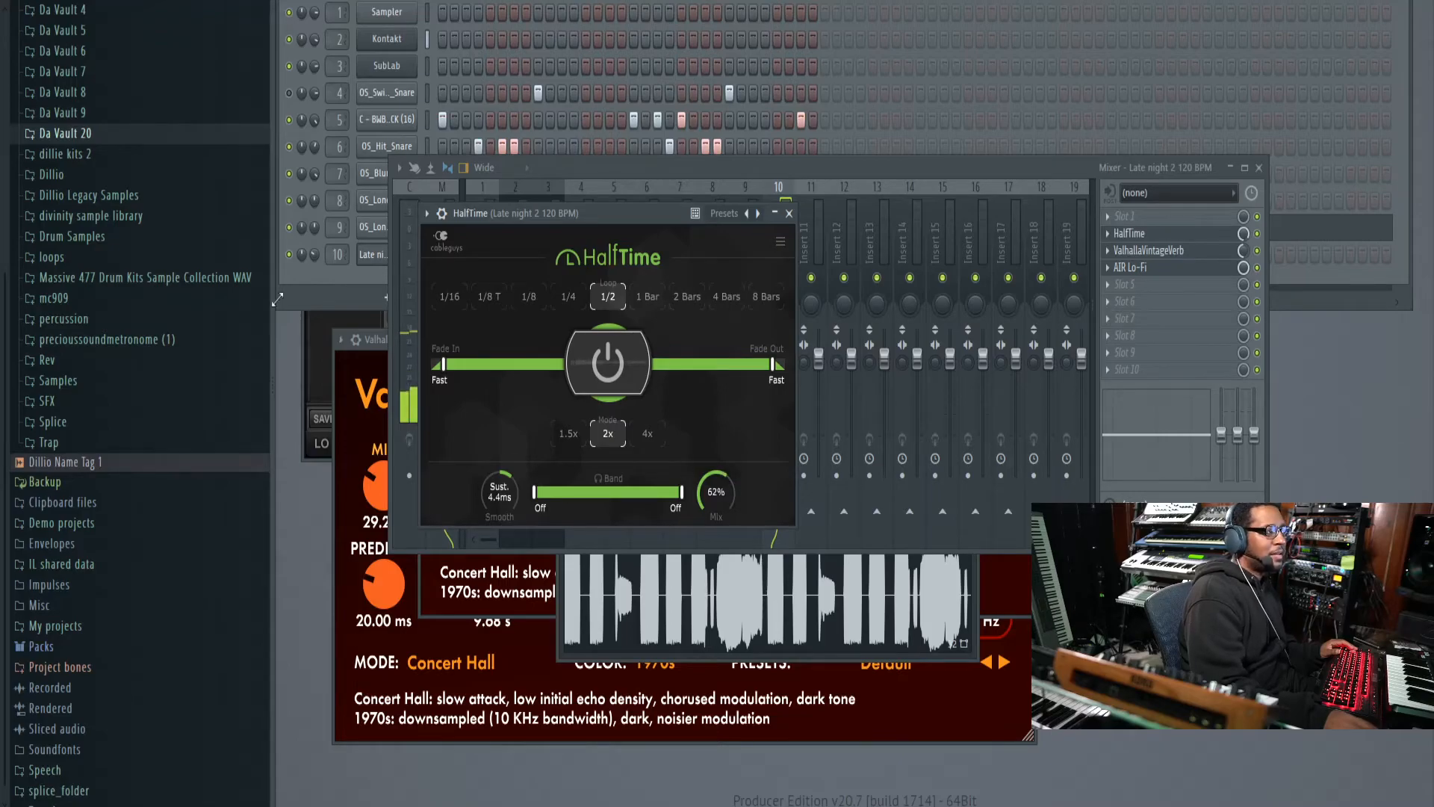
left_click(311, 257)
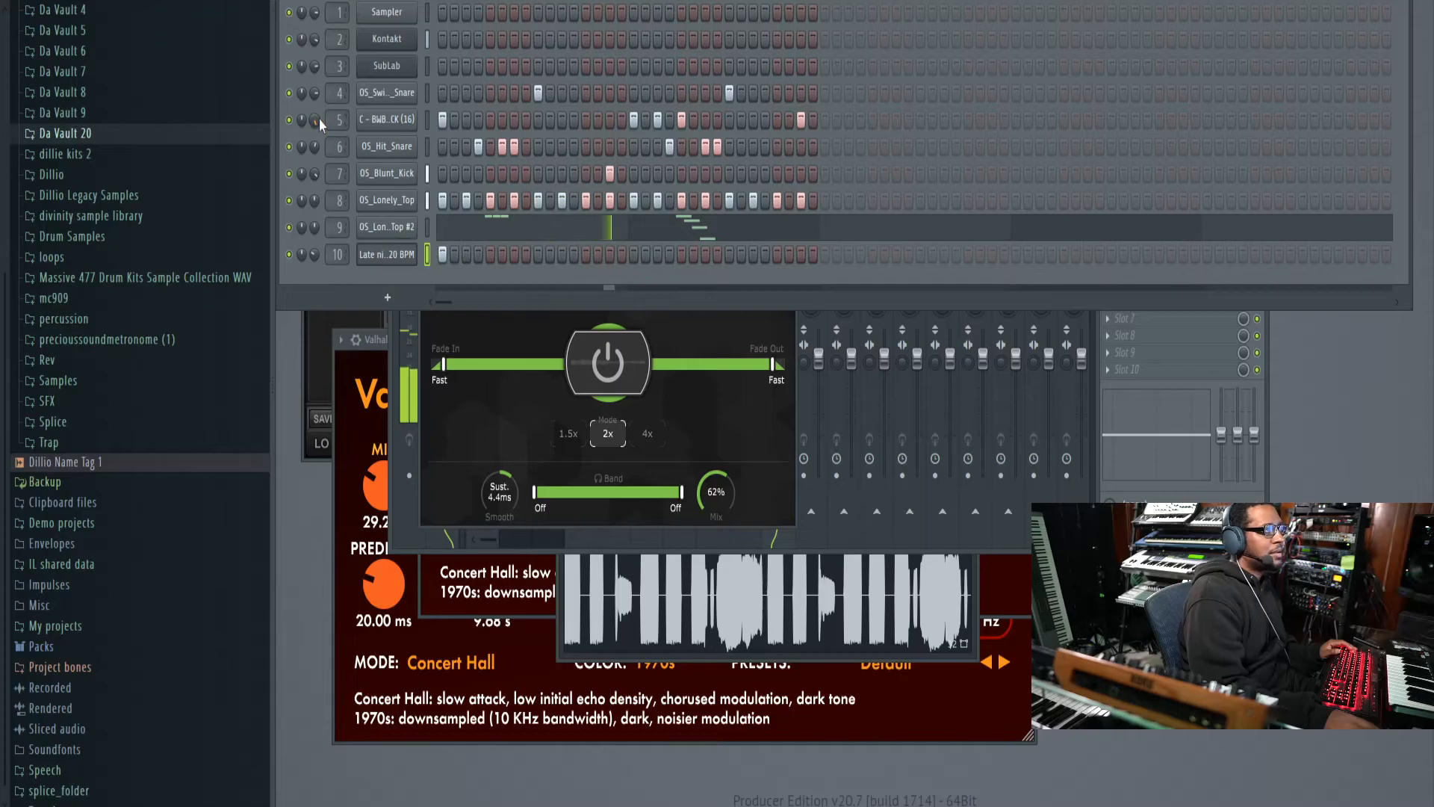
Step: Remove the added kick hits on steps 17 and 19 of channel 5, keeping the one on step 21
right_click(634, 120)
right_click(657, 121)
right_click(682, 123)
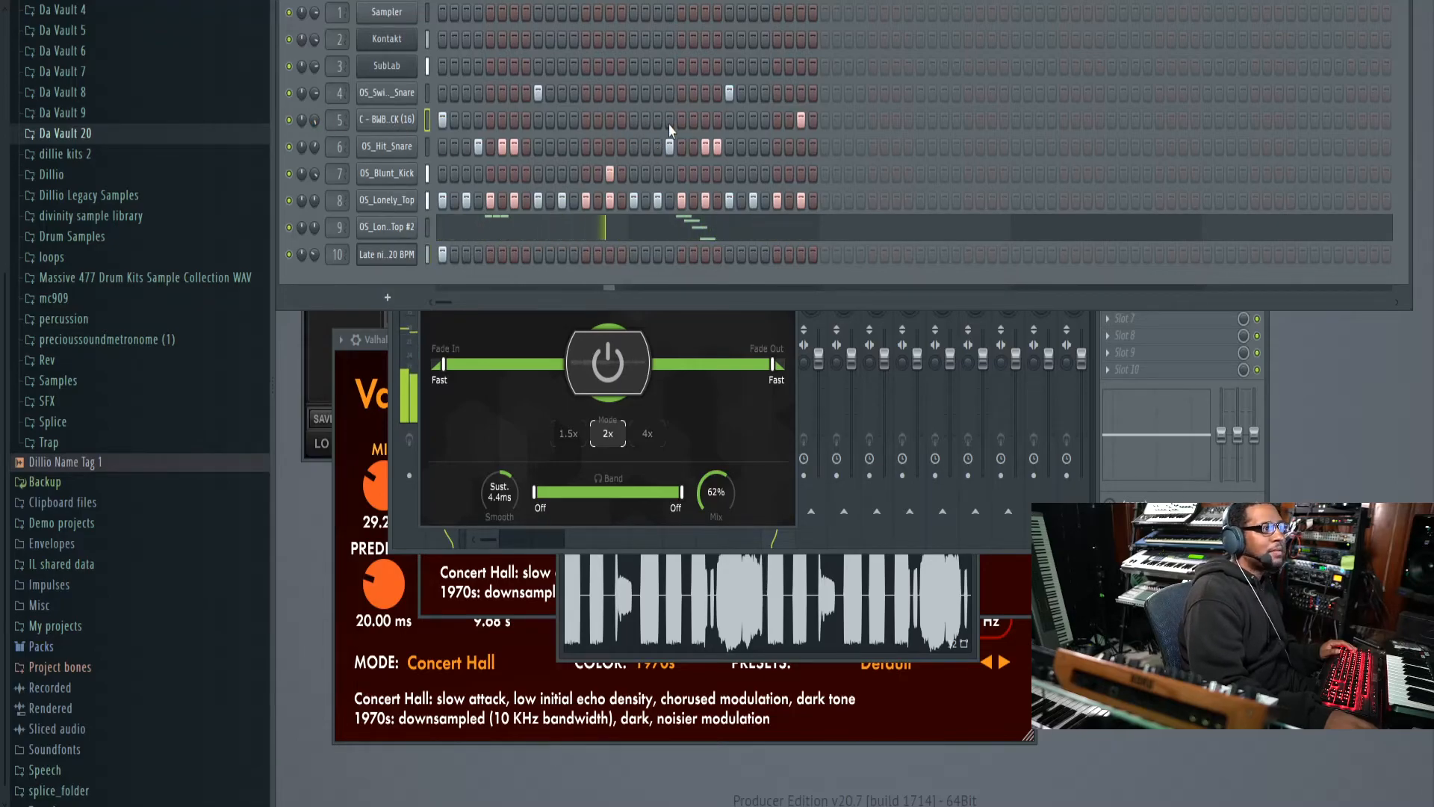
left_click(681, 120)
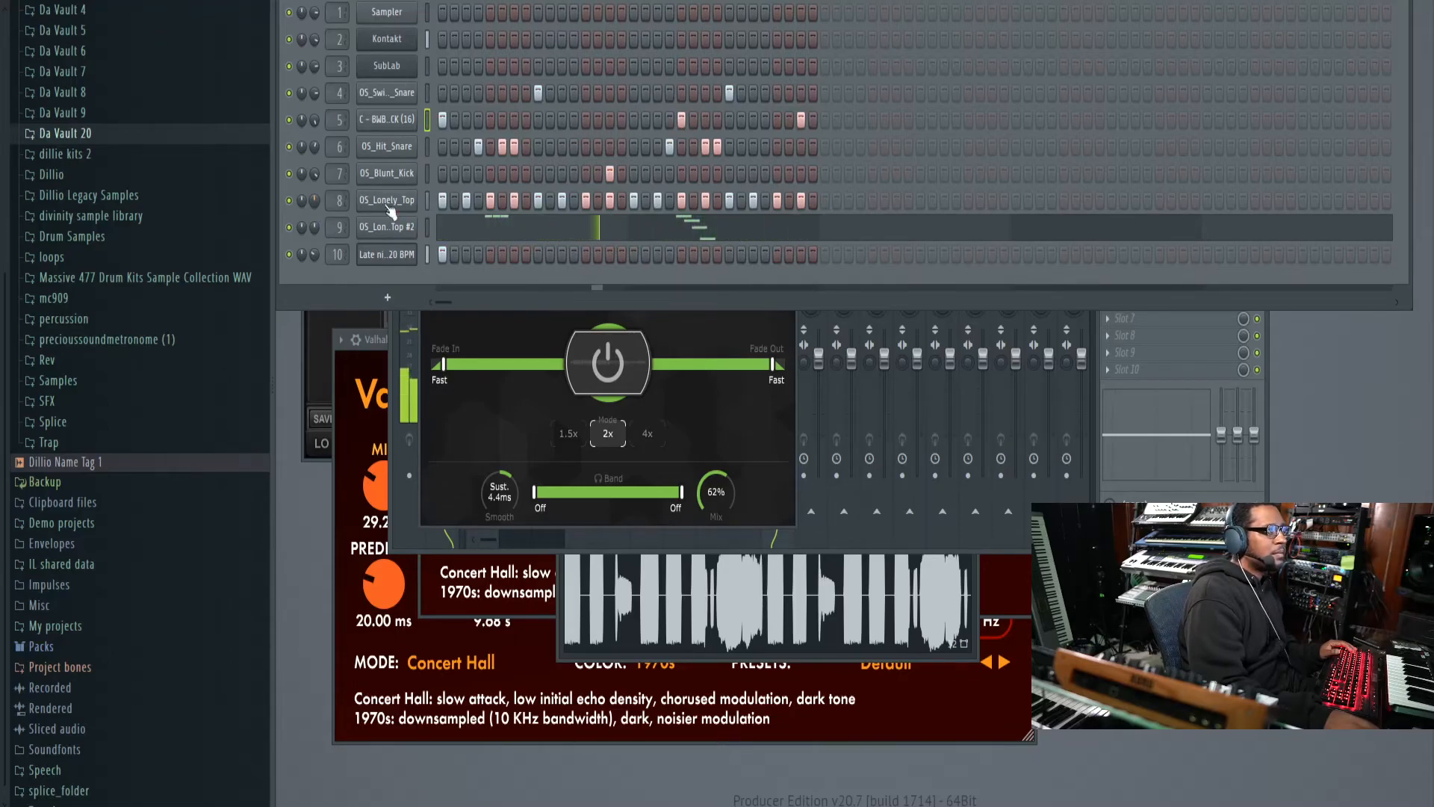
Step: Add a hit on step 28 of the OS_Lonely_Top channel
left_click(765, 200)
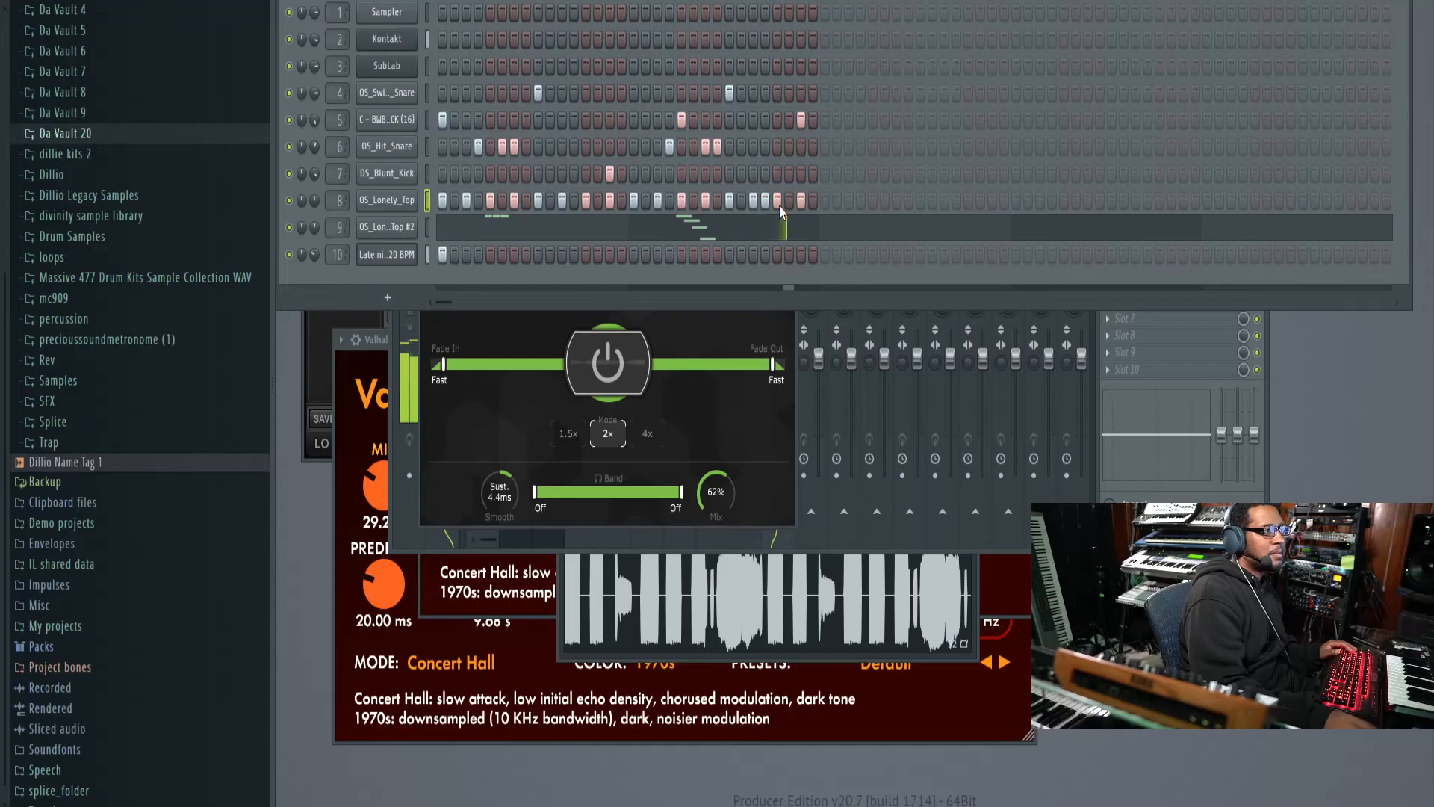
Step: Try reversing the OS_Lonely_Top sample and turn Reverse back off
left_click(388, 201)
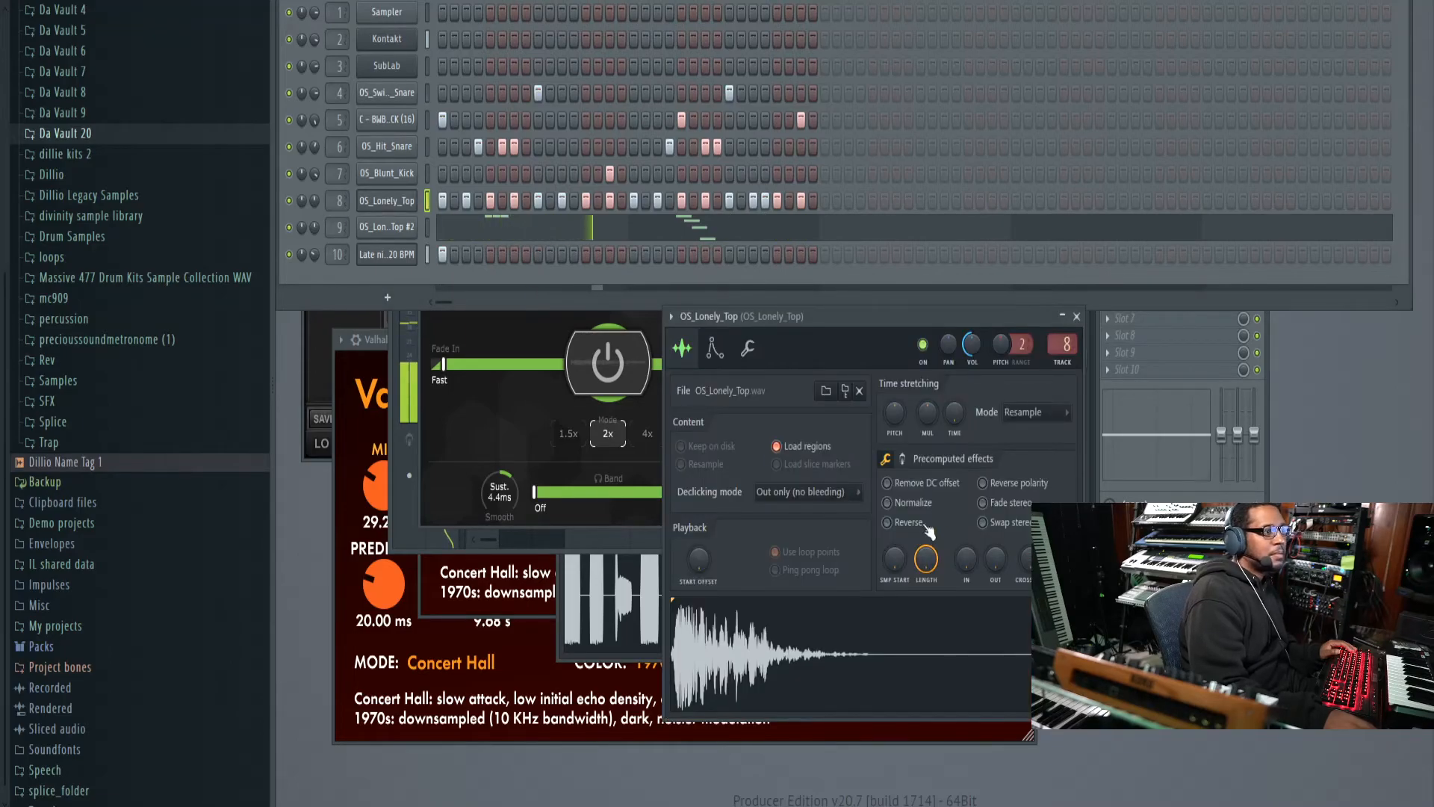
left_click(920, 527)
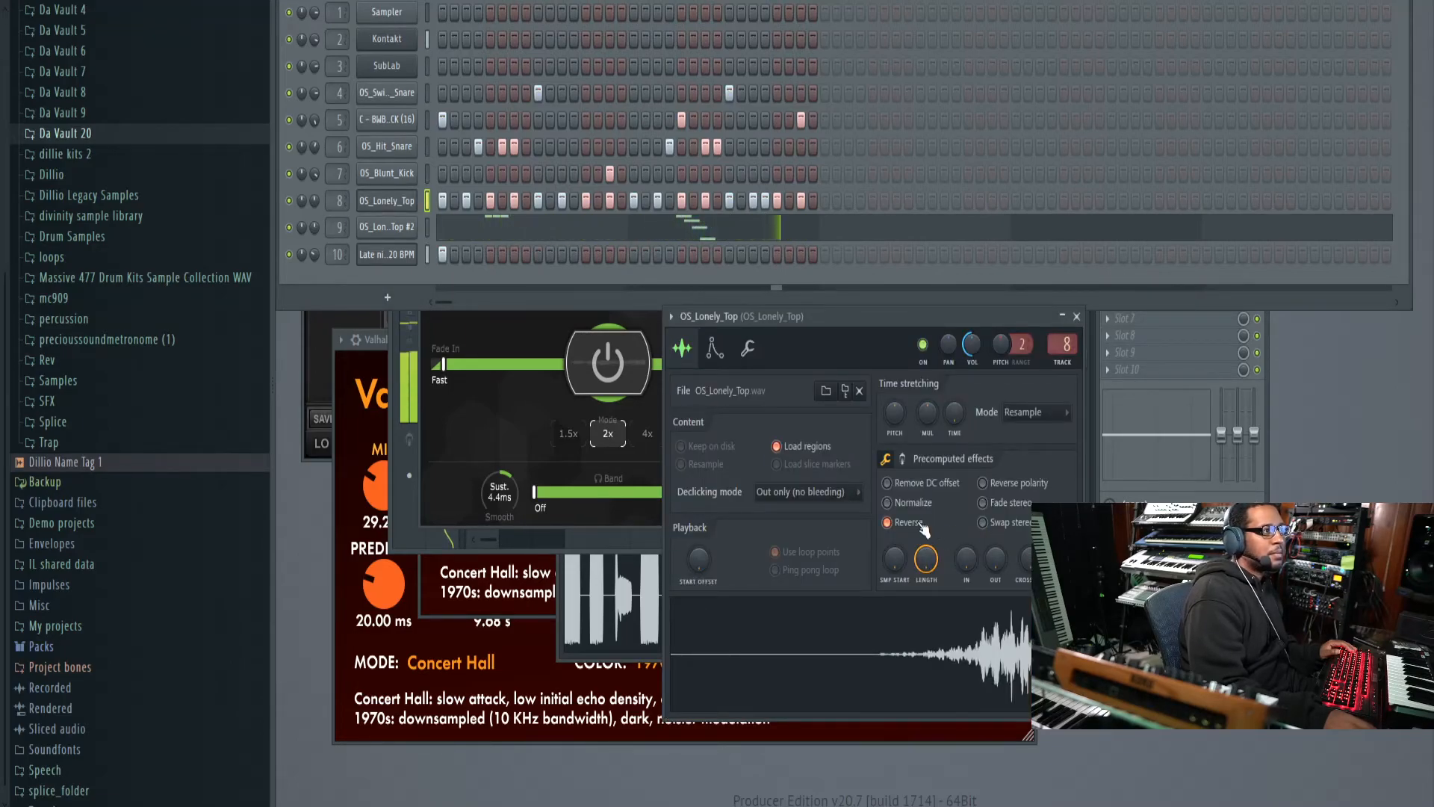
left_click(922, 525)
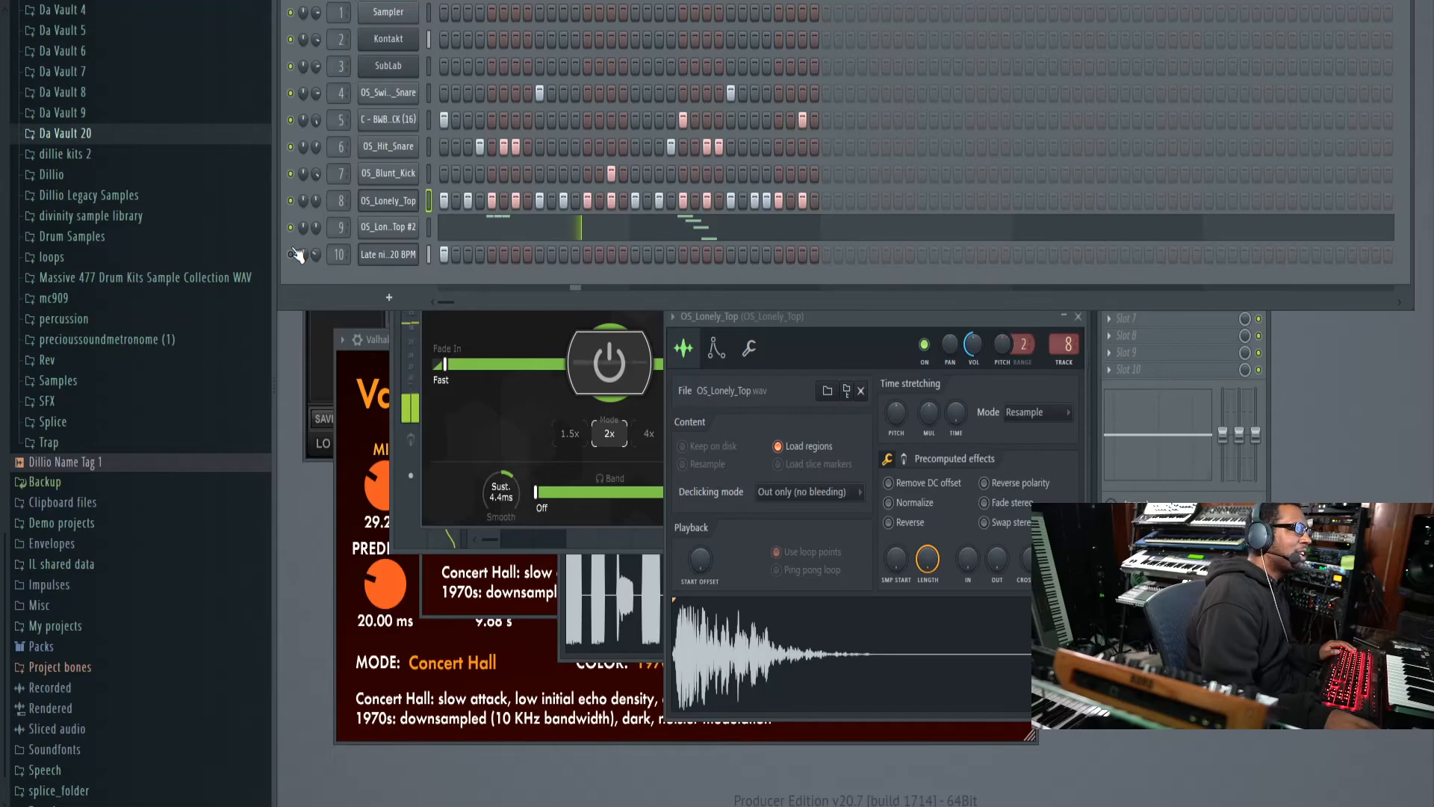
Step: Browse the phrase, Emotion, Essential Oils and femkinetic vocal folders in Da Vault 20's AQUARIUM chopped vocals pack
left_click(119, 133)
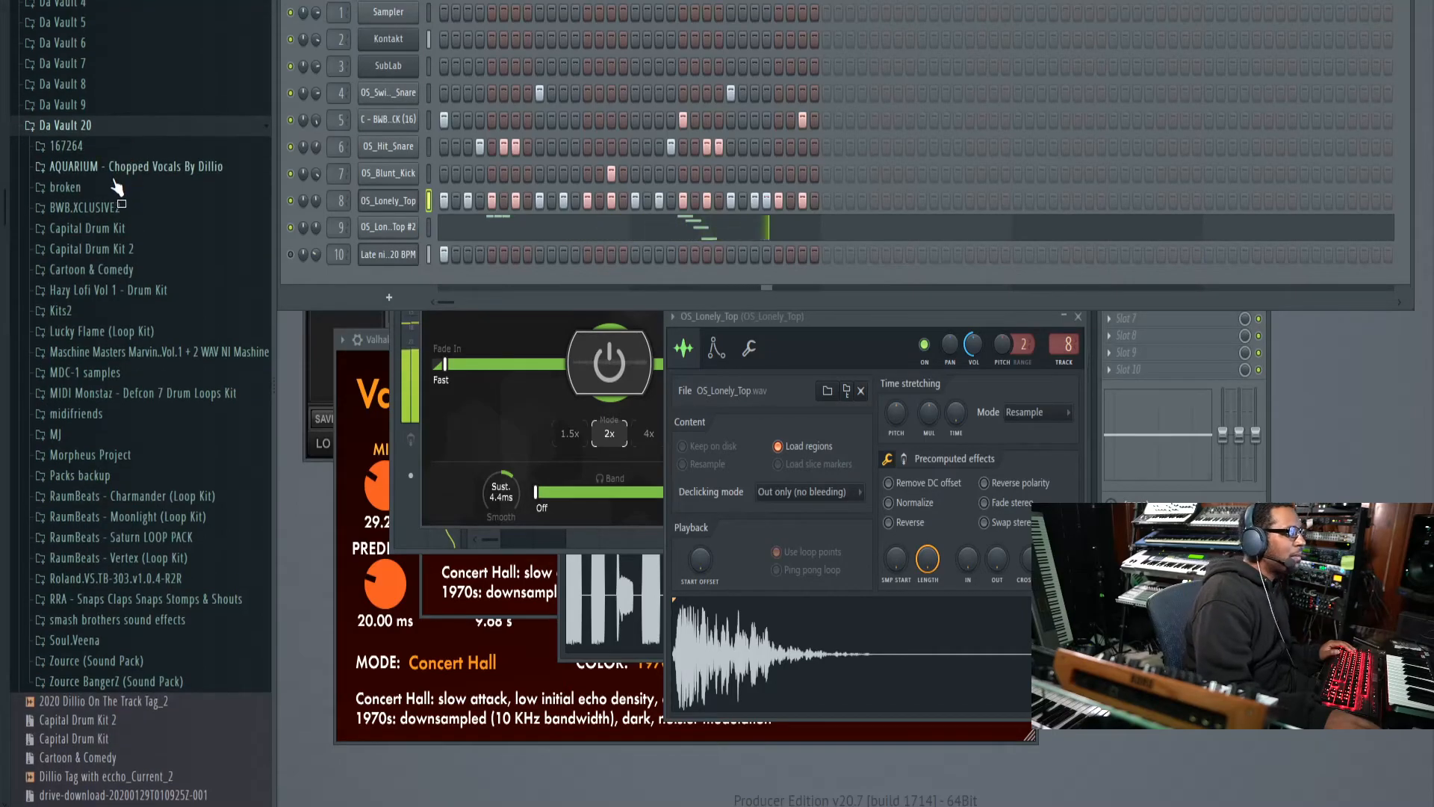
left_click(127, 167)
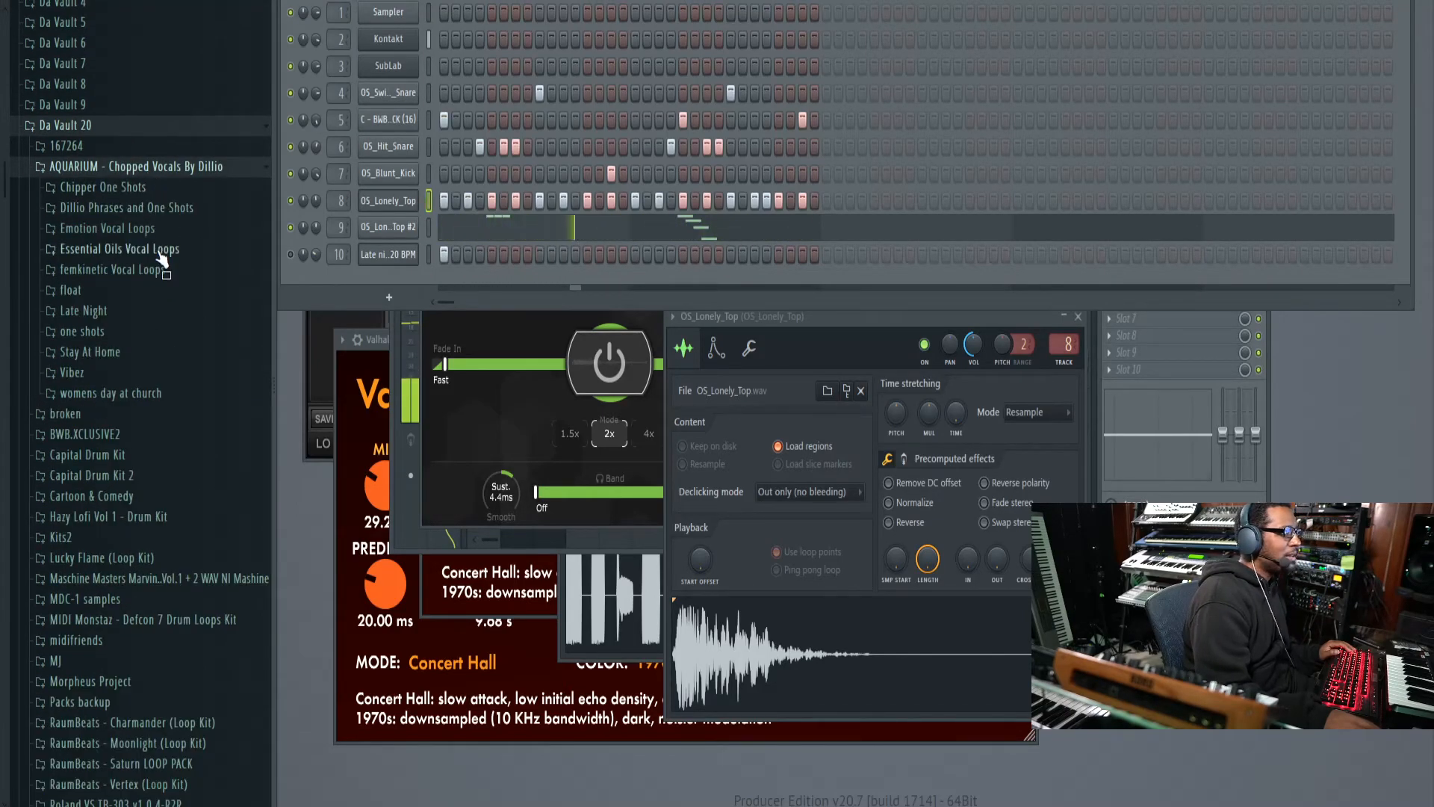
left_click(138, 209)
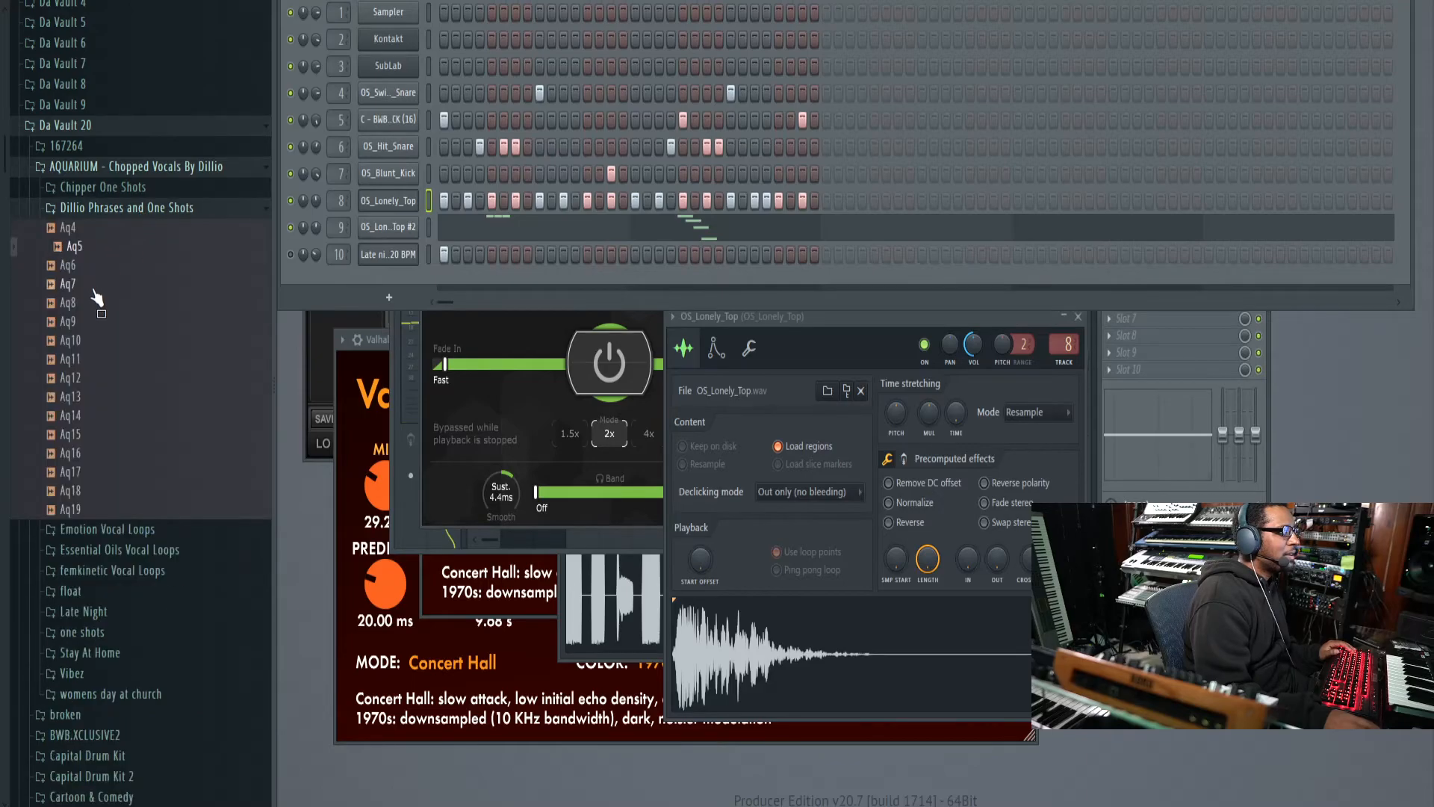
left_click(142, 208)
left_click(123, 228)
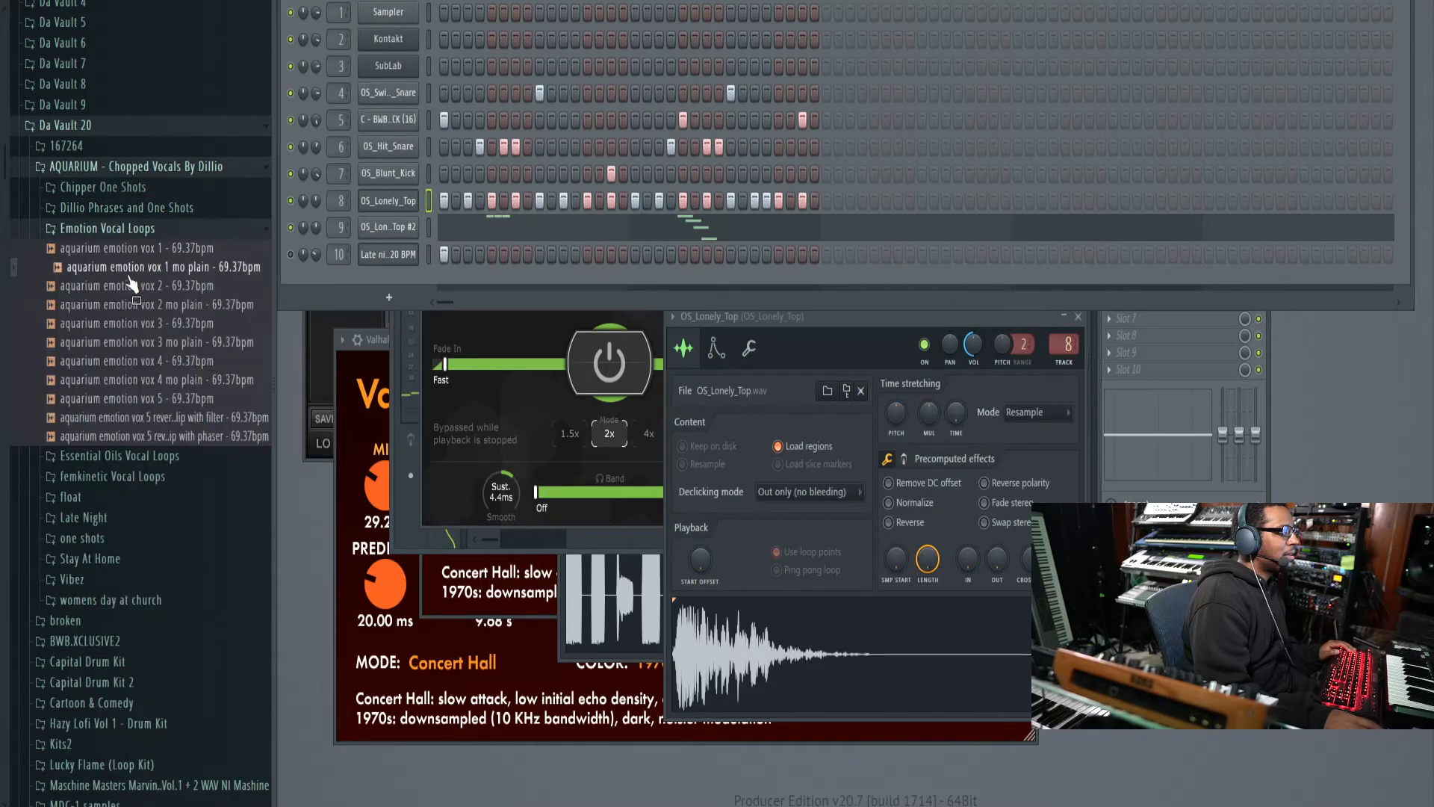
left_click(131, 228)
left_click(128, 249)
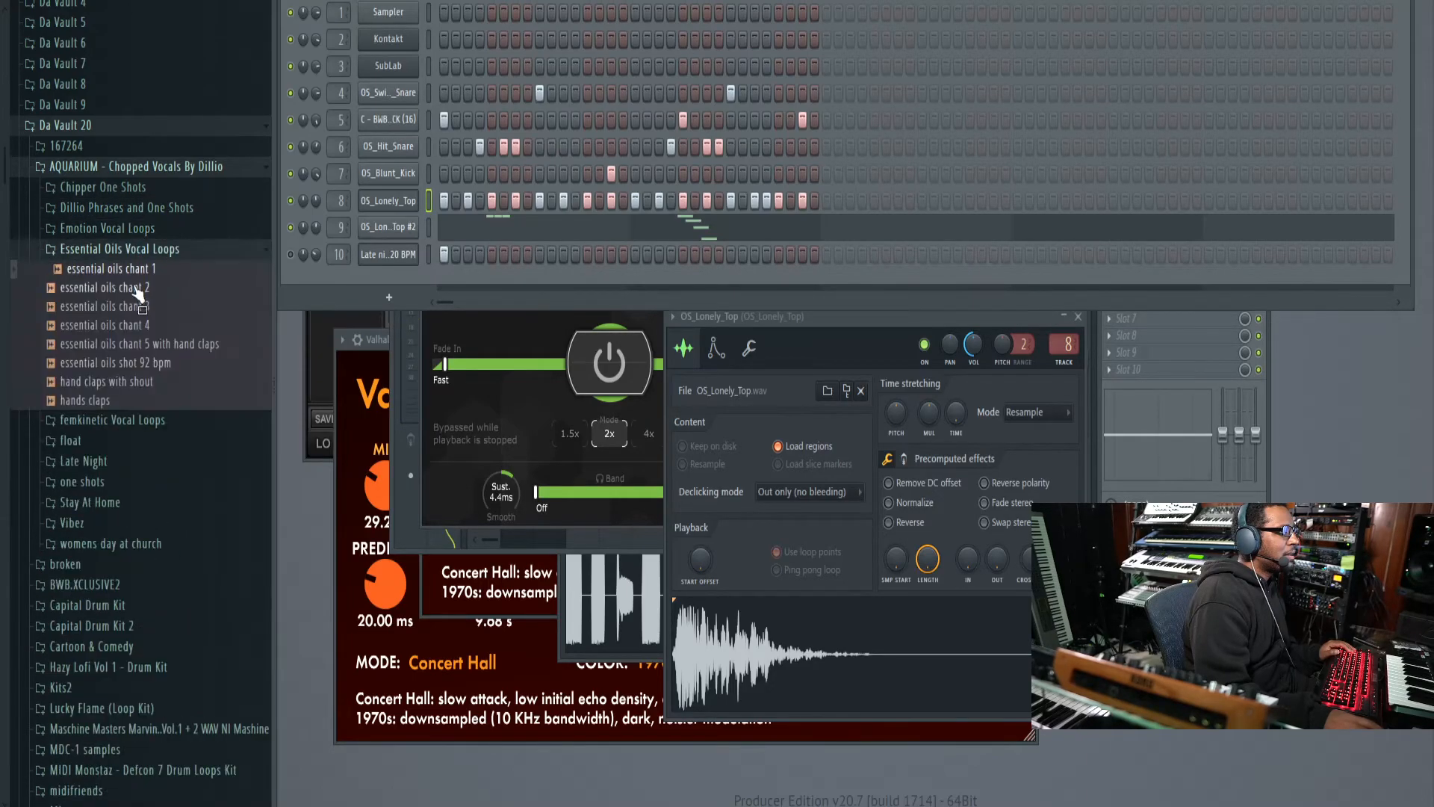
left_click(130, 248)
left_click(129, 269)
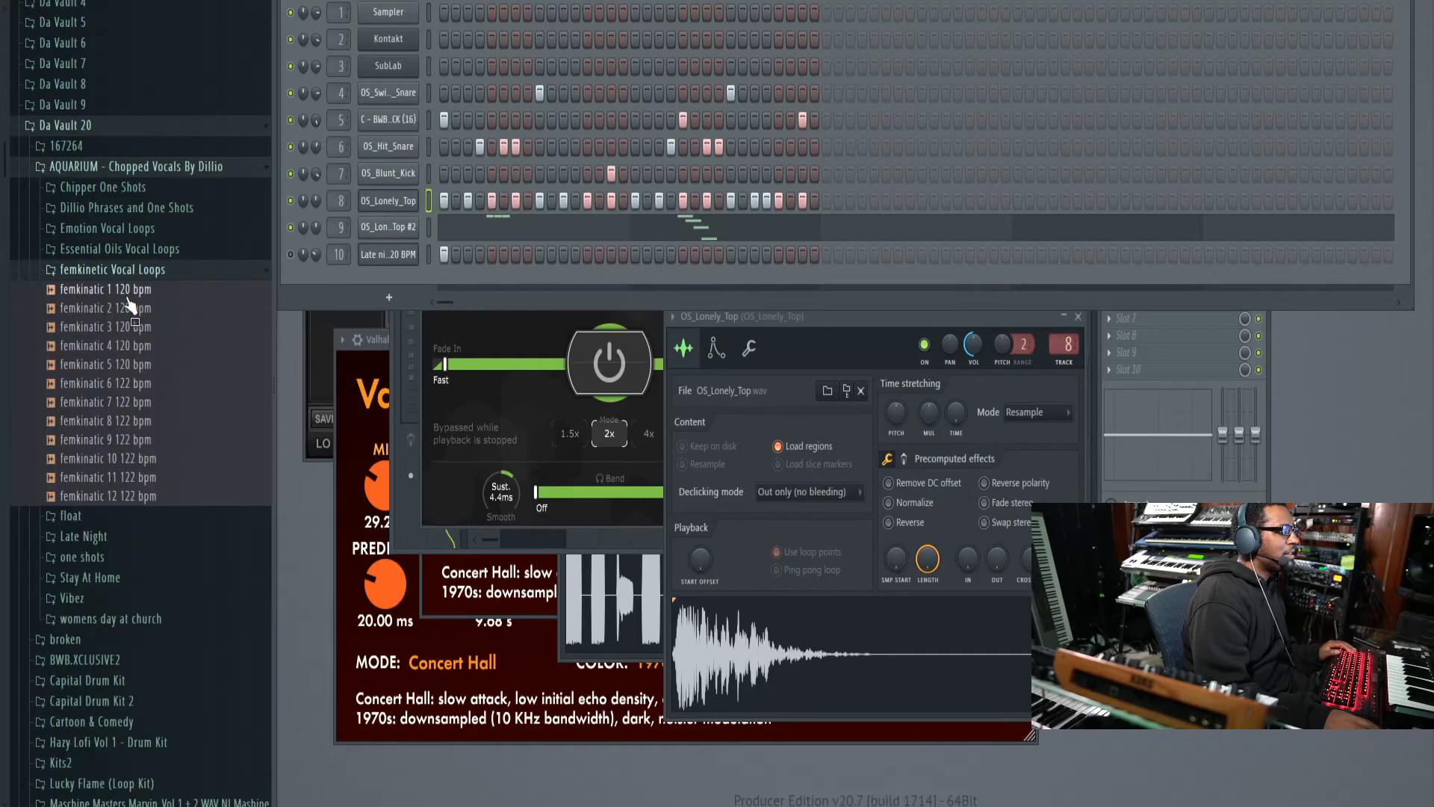
Step: Audition several femkinetic vocal loops and load femkinatic 2 120 bpm into channel 10 in place of its current sample
left_click(125, 421)
left_click(138, 445)
left_click(138, 309)
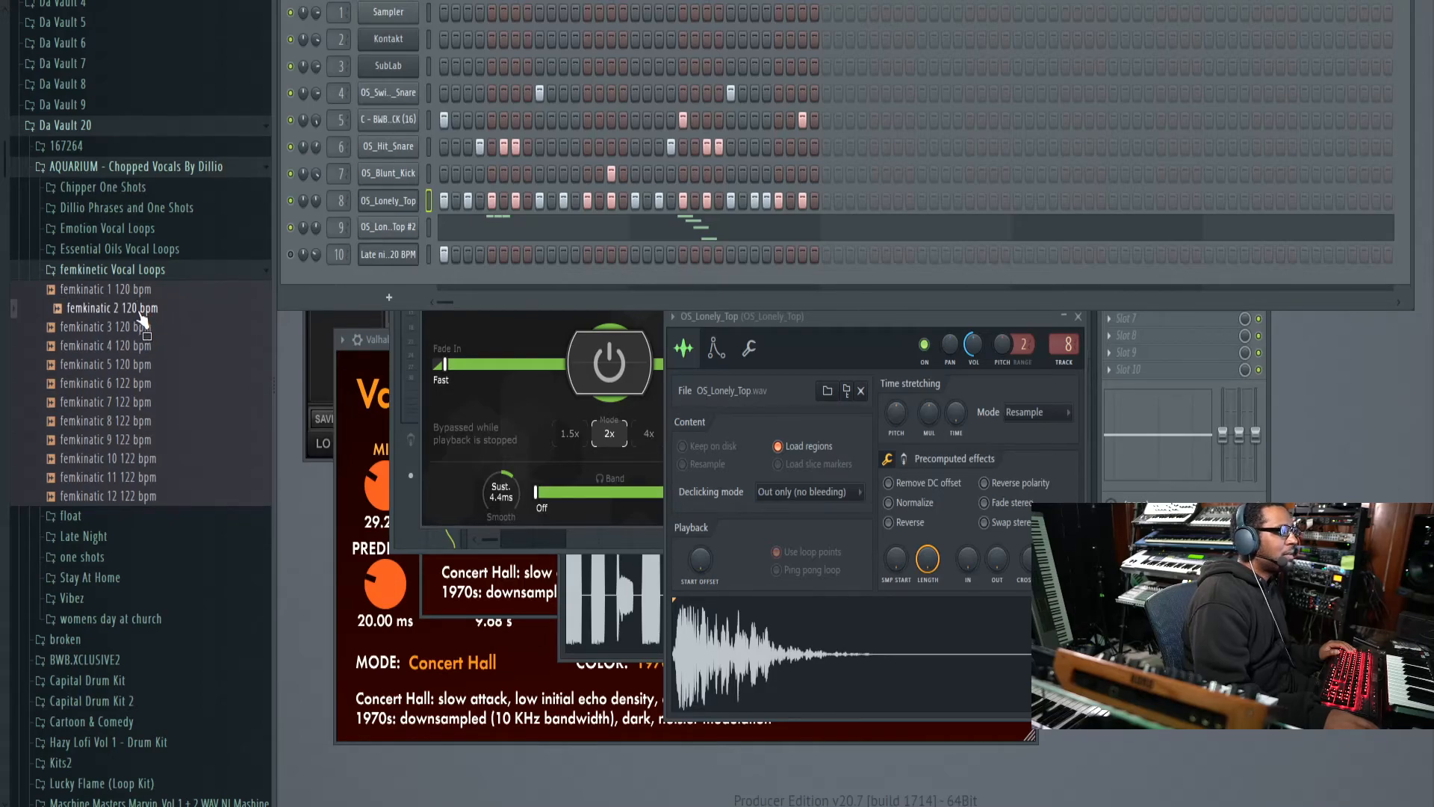
left_click_drag(138, 314, 395, 269)
left_click(388, 254)
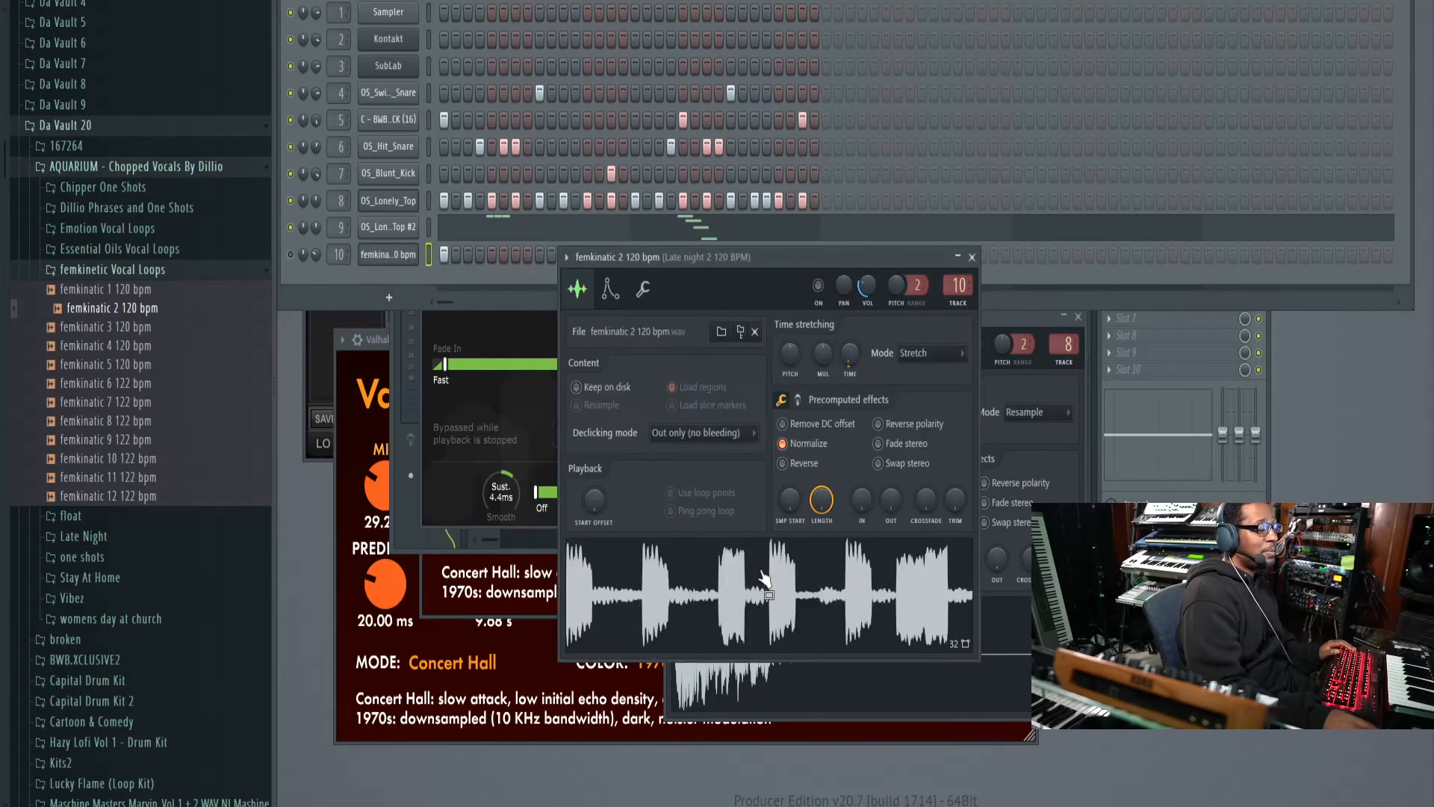
Step: Unmute channel 10 and set its femkinatic sample's time stretching to 2 bars, after trying 1 bar
right_click(850, 355)
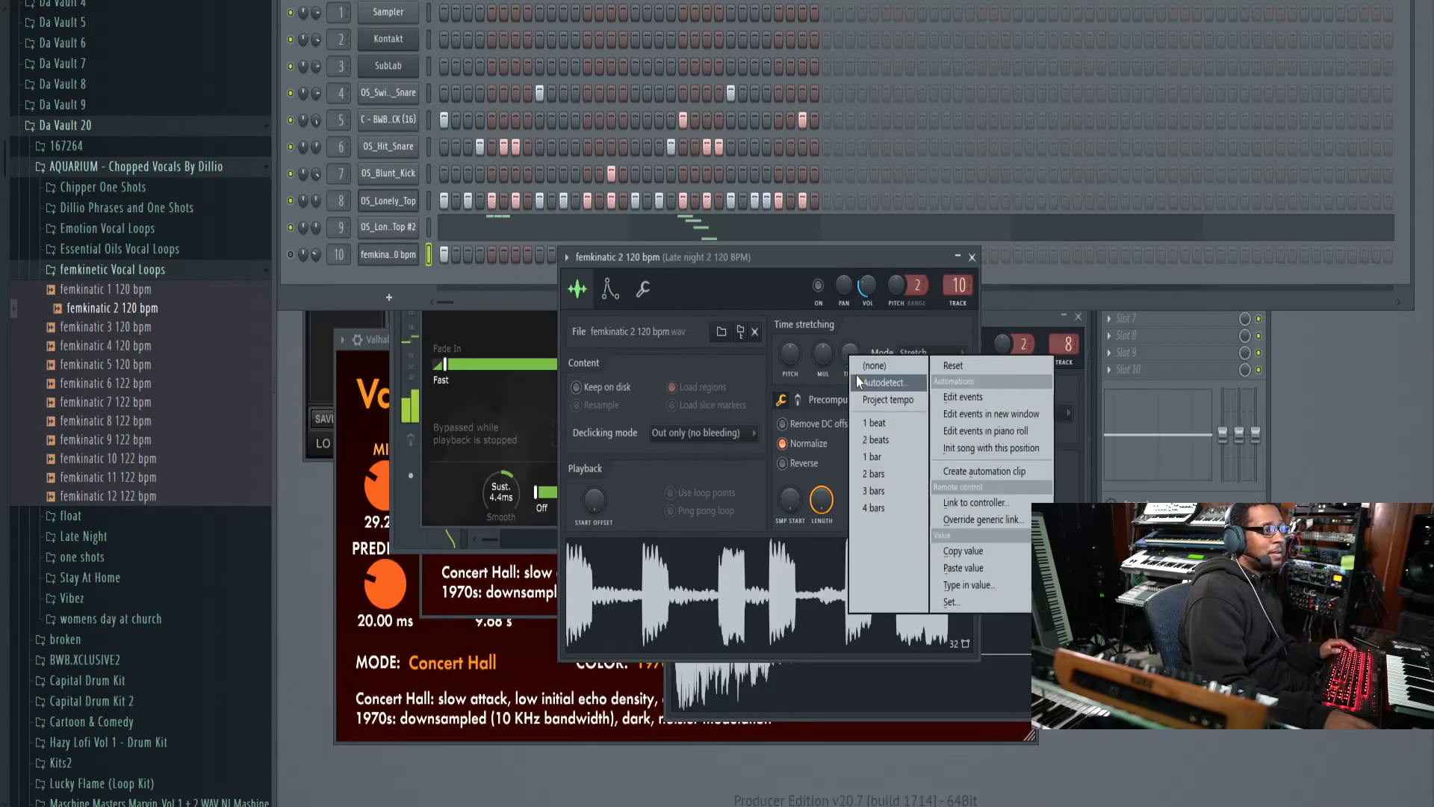
left_click(325, 267)
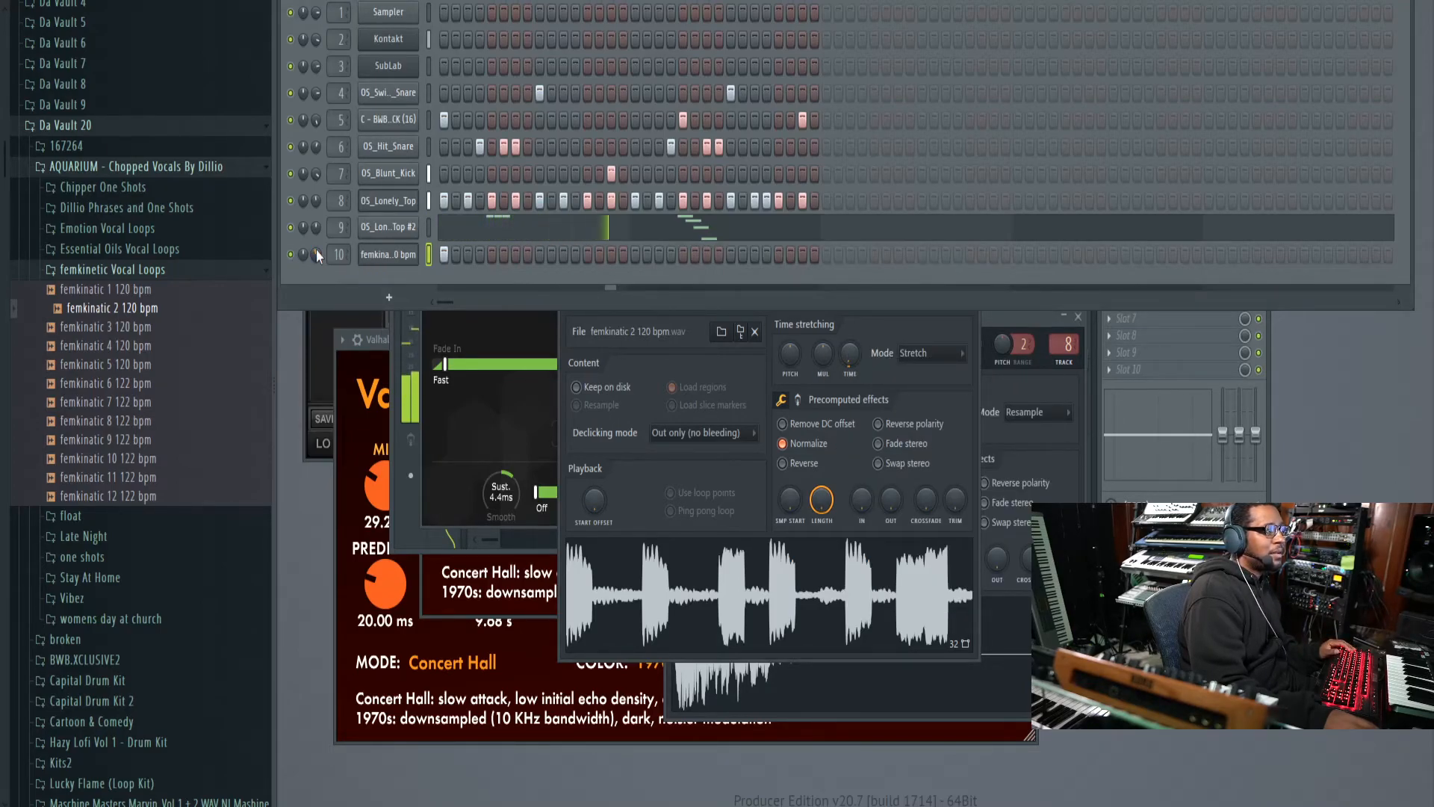
key("space")
left_click(726, 392)
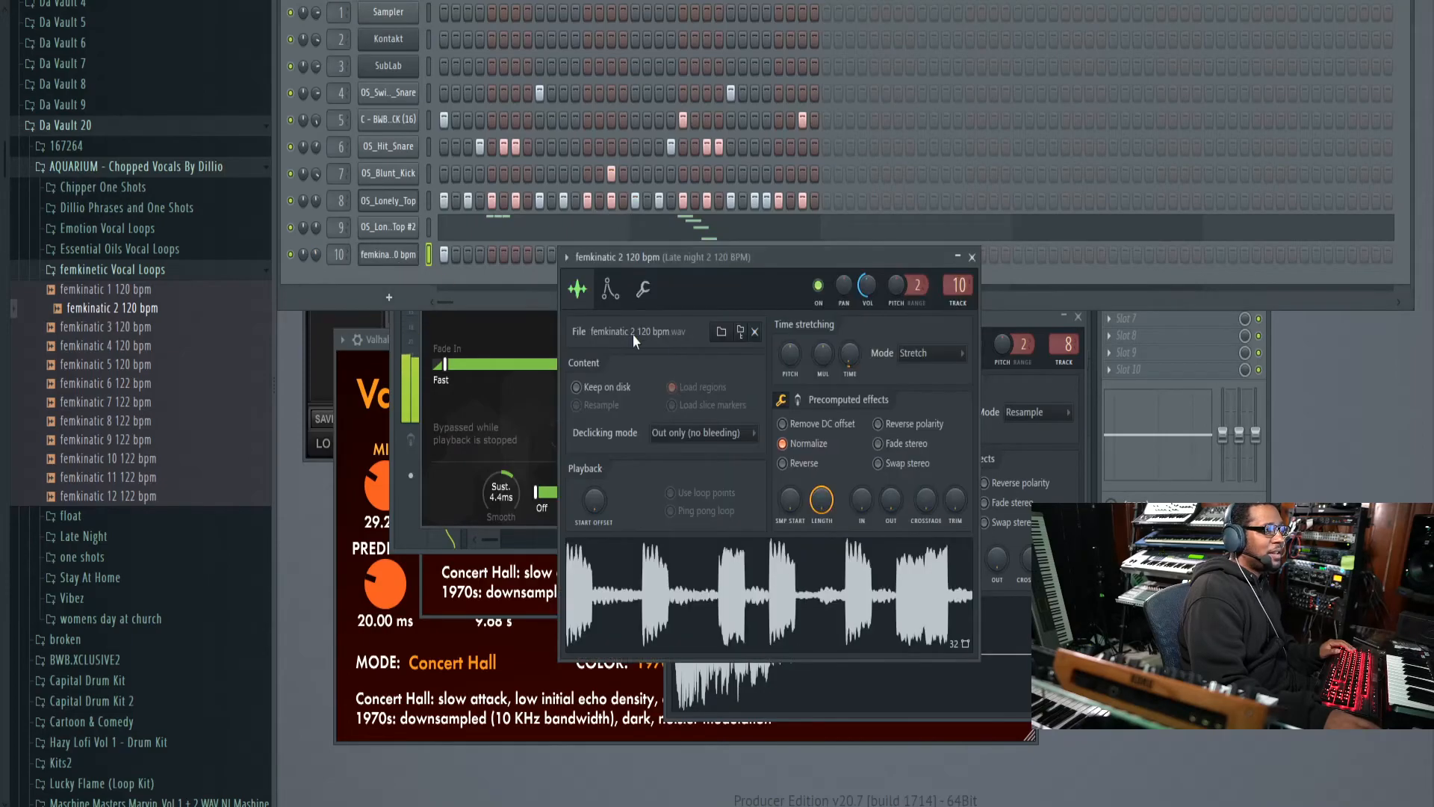
right_click(850, 355)
left_click(881, 458)
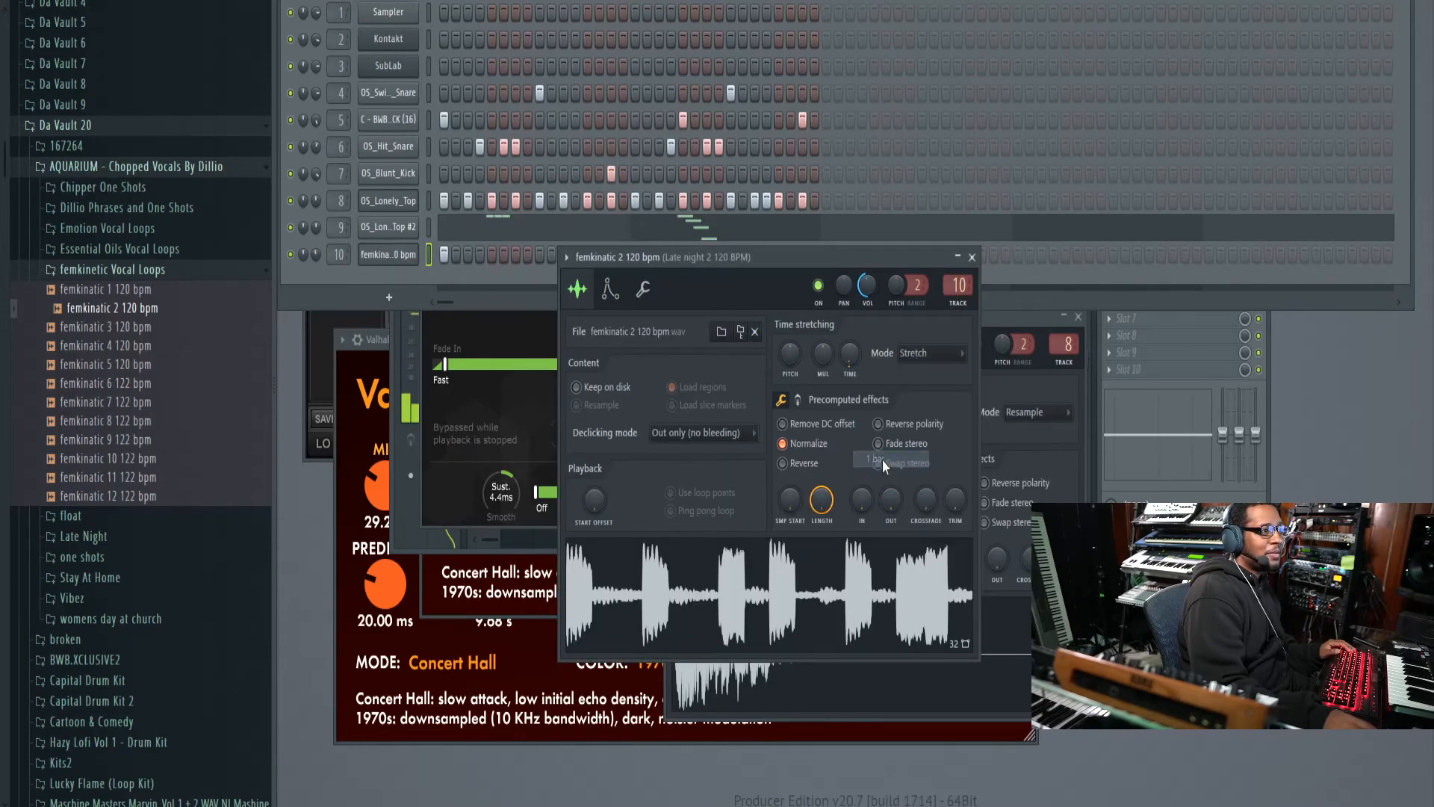
right_click(854, 358)
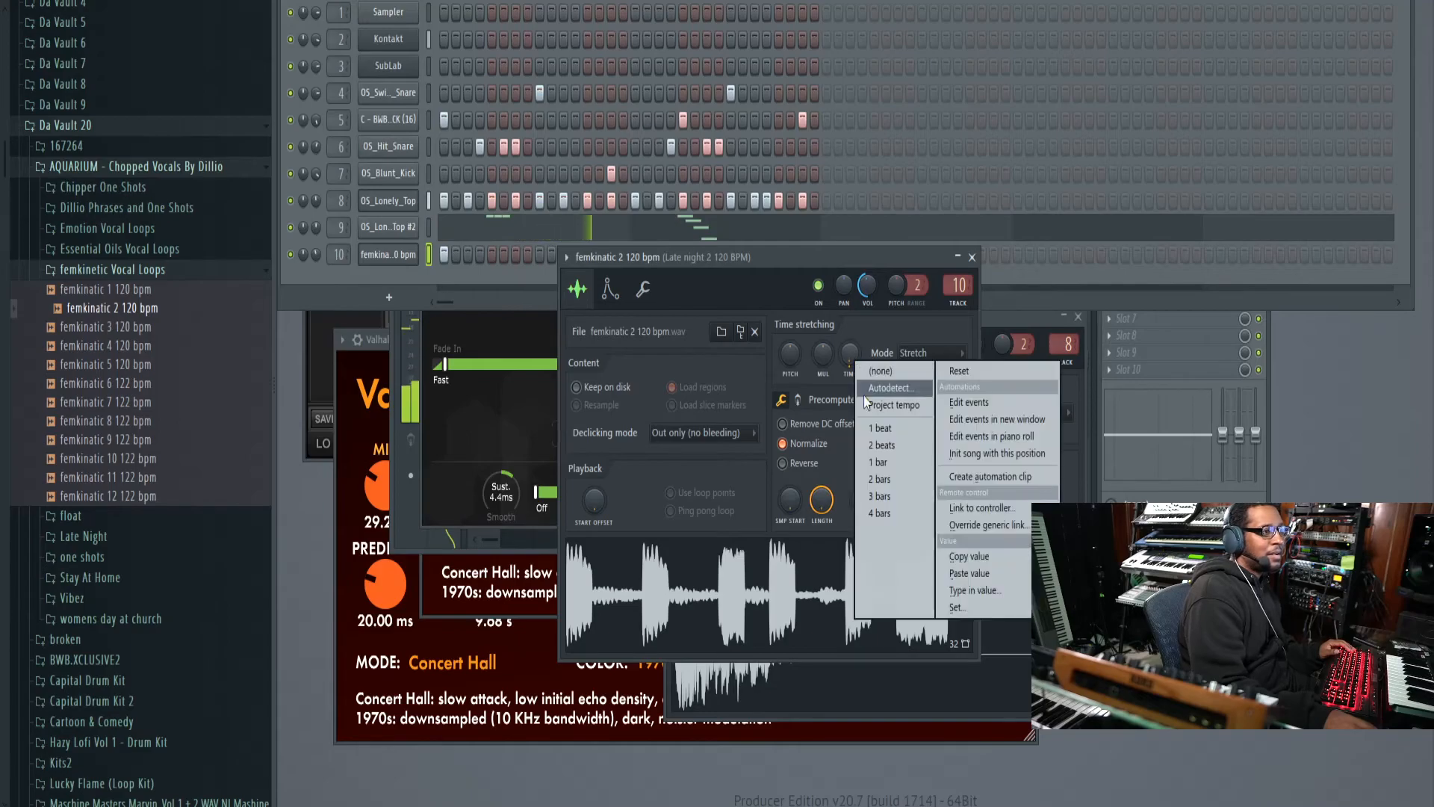
left_click(877, 472)
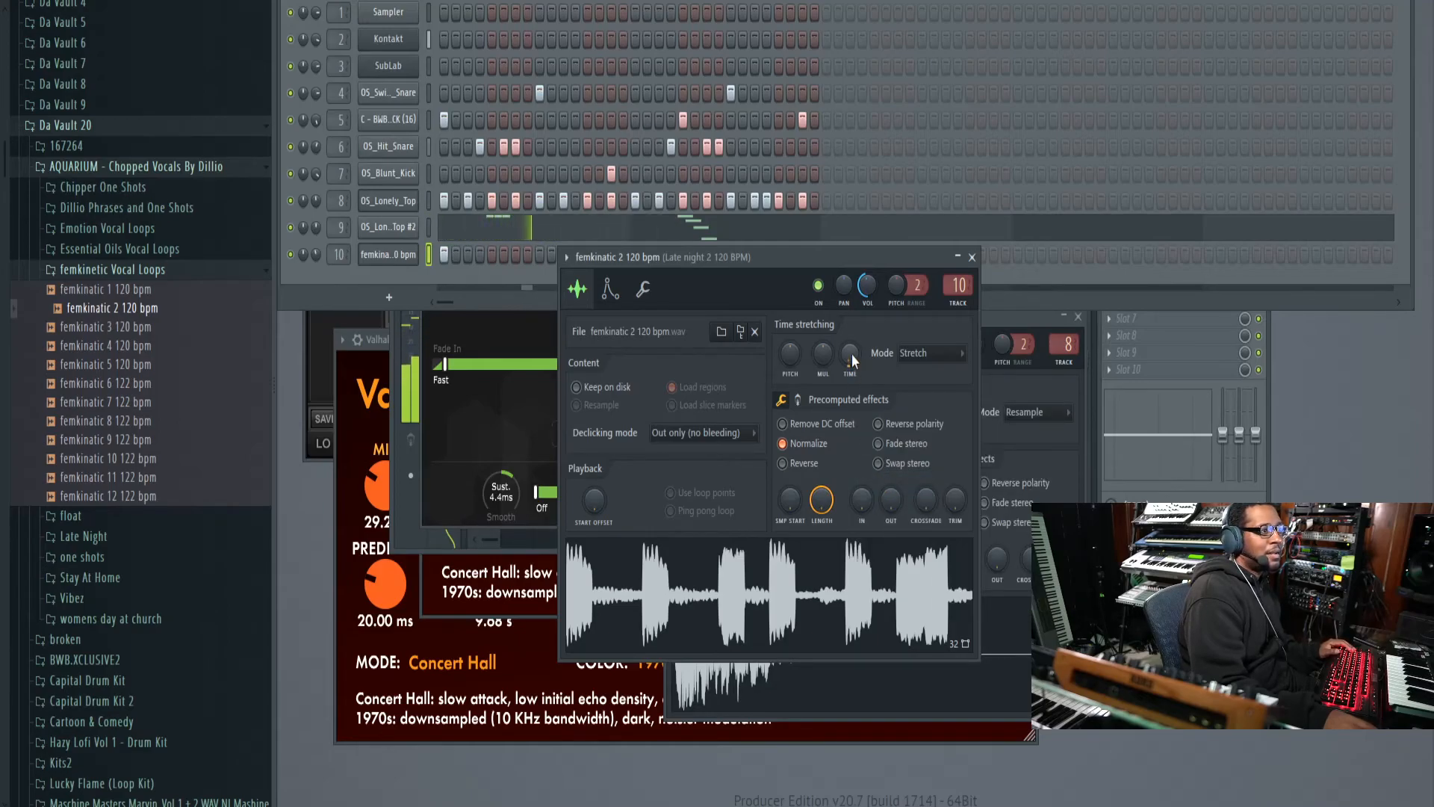
Step: Set the femkinatic sample's root note to F4 and adjust channel 10's volume
left_click(611, 288)
right_click(749, 628)
right_click(740, 626)
right_click(731, 634)
left_click_drag(316, 255, 316, 258)
Step: Open the mixer to review the effects on the Late night 2 120 BPM track that carries the vocal loop
right_click(393, 269)
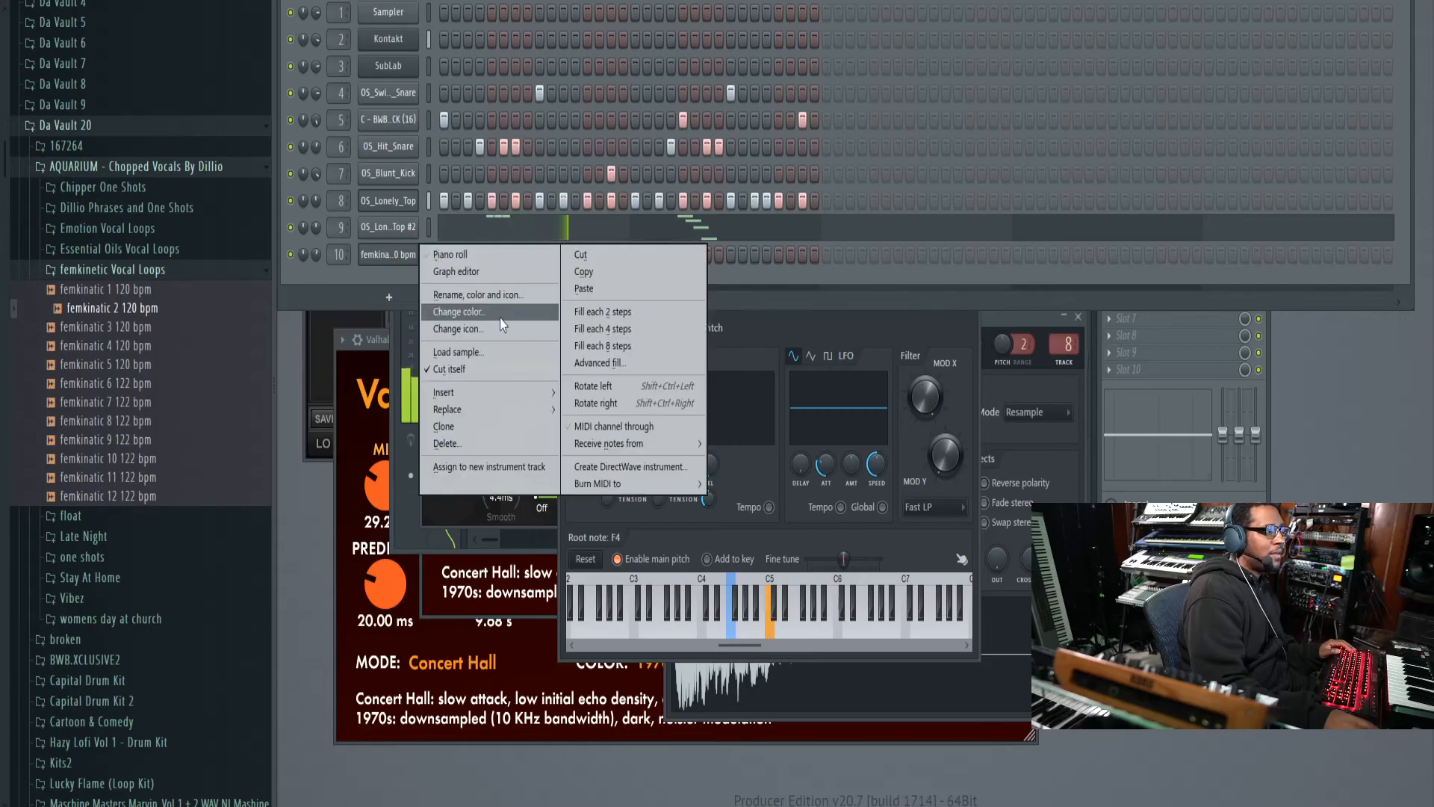
left_click(374, 275)
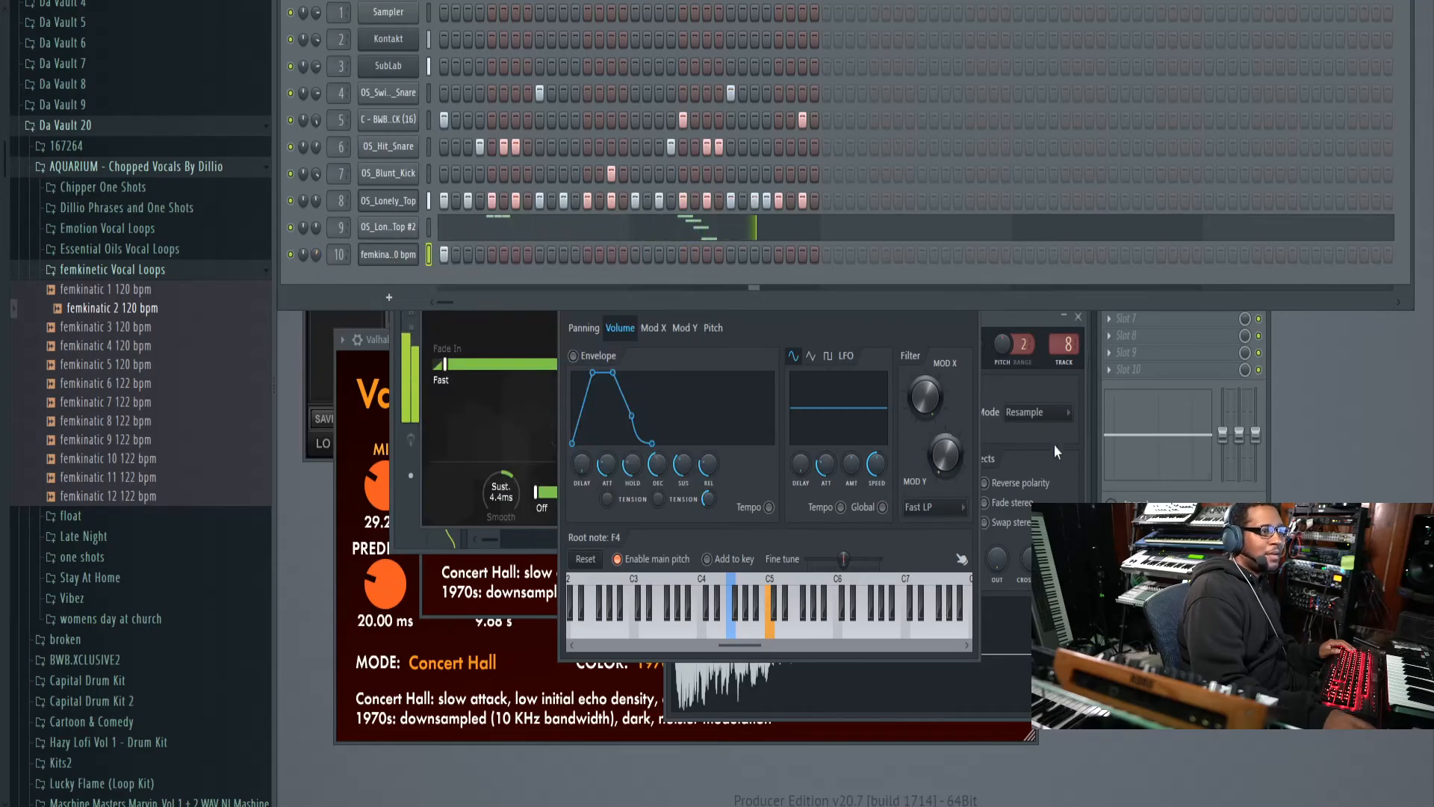
key("F9")
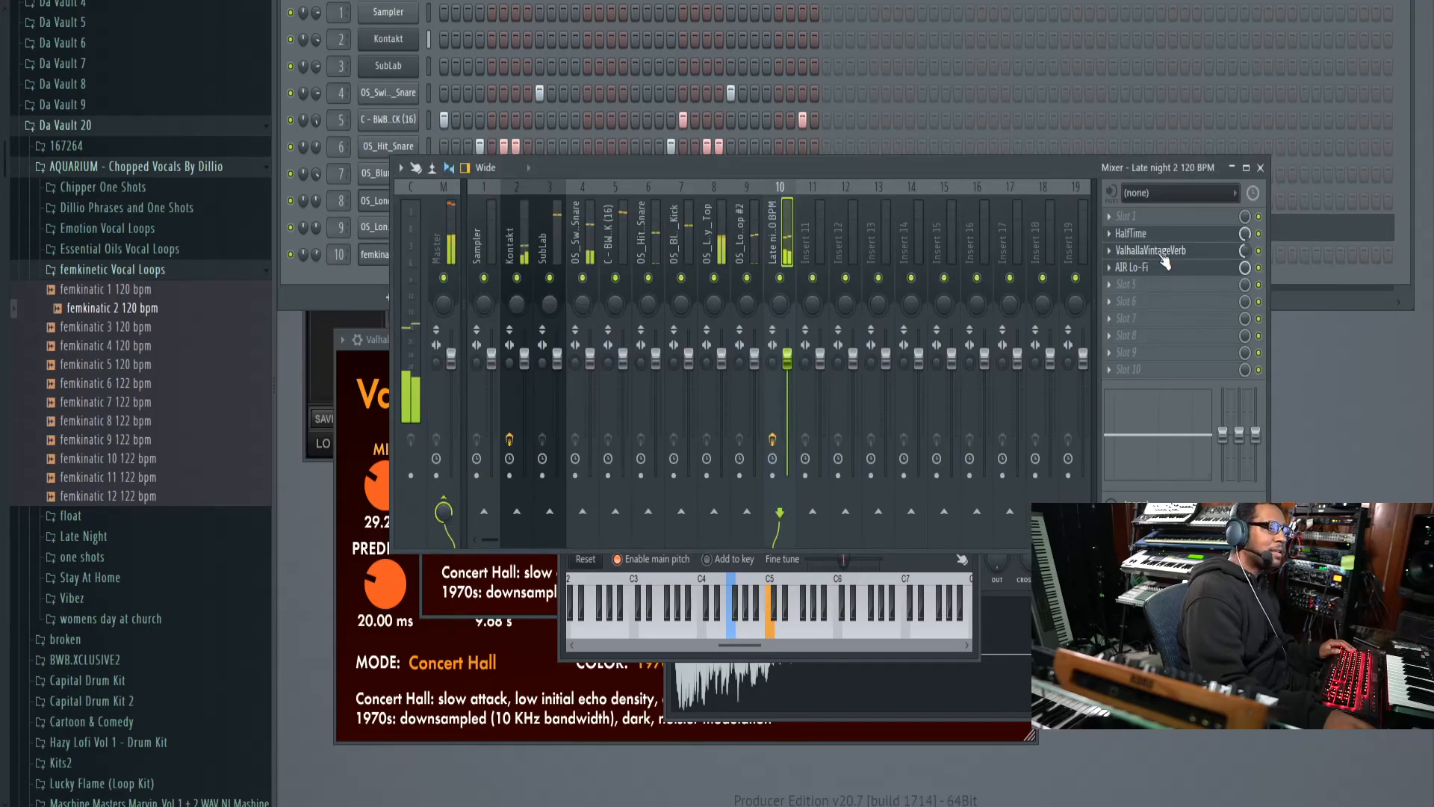